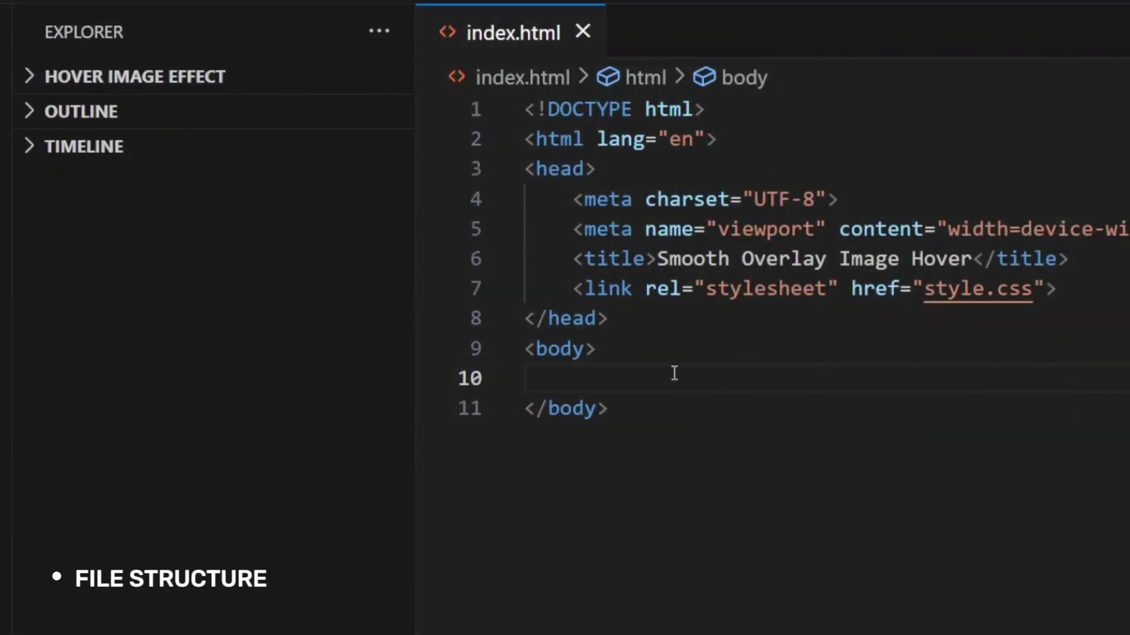
pyautogui.click(46, 77)
pyautogui.click(177, 113)
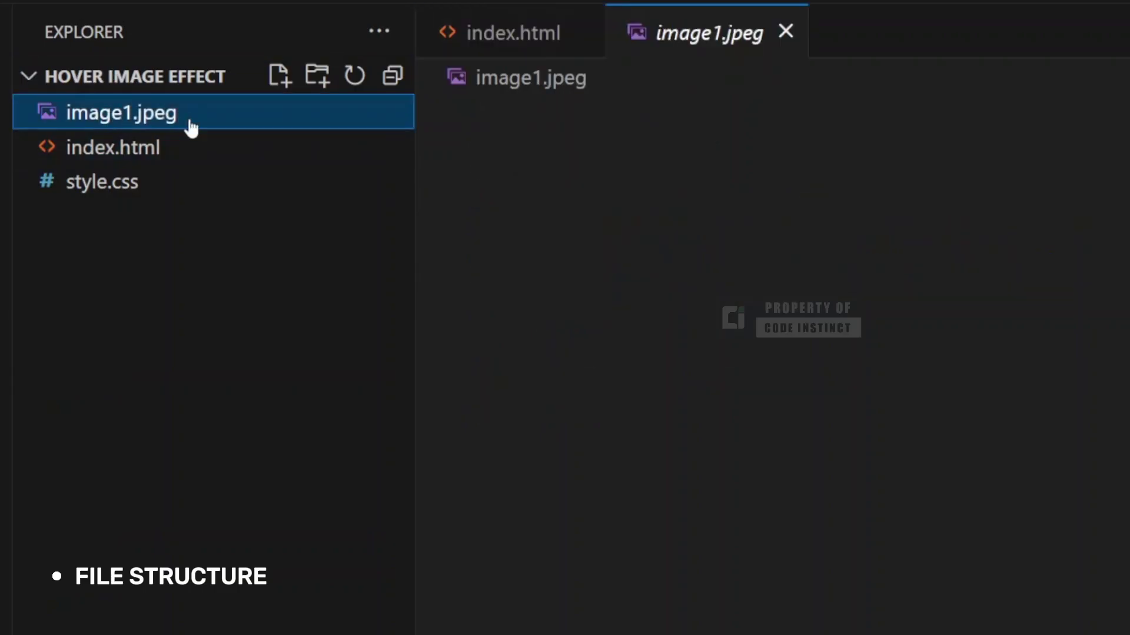
pyautogui.click(141, 147)
pyautogui.click(111, 182)
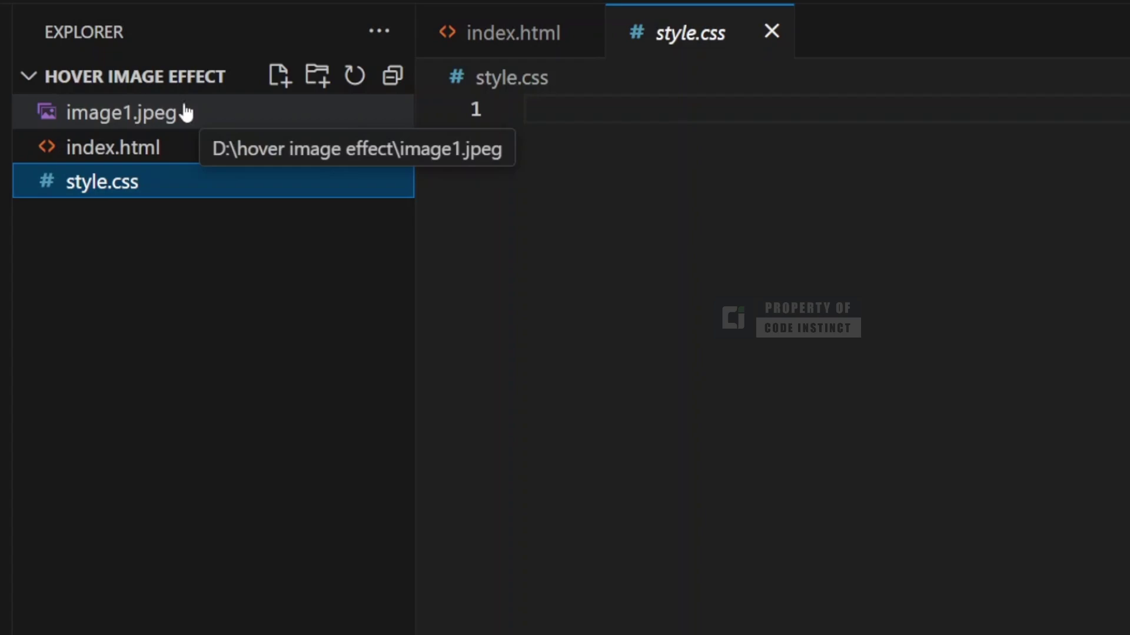
pyautogui.click(26, 80)
pyautogui.click(772, 32)
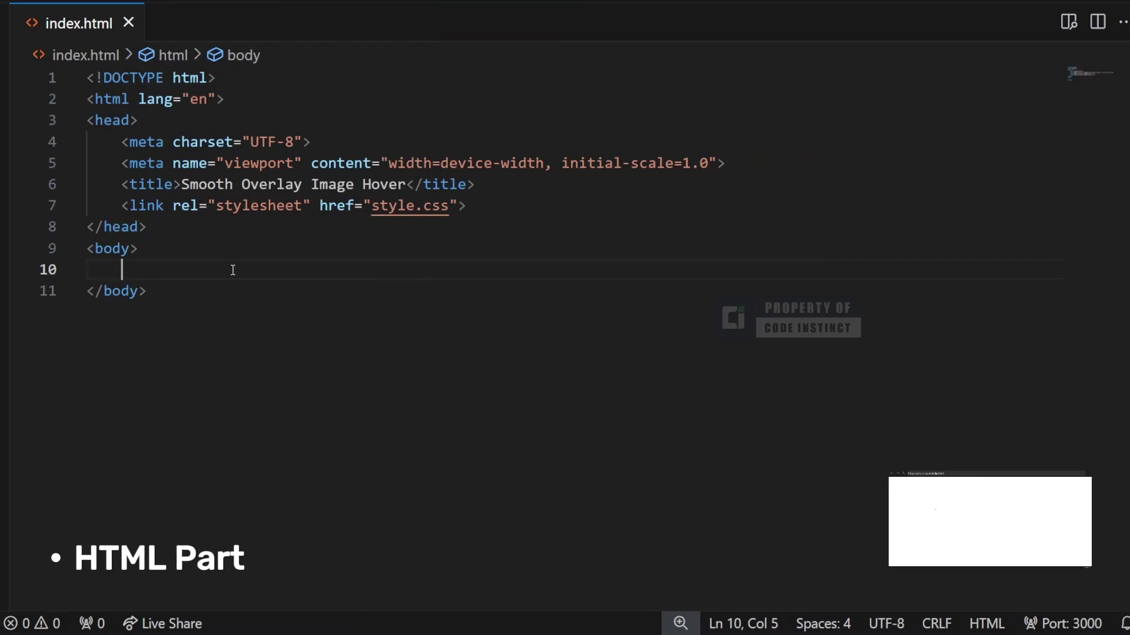
# Add a div with class image-container inside the body, split across separate lines
pyautogui.press('Return')
pyautogui.press('Return')
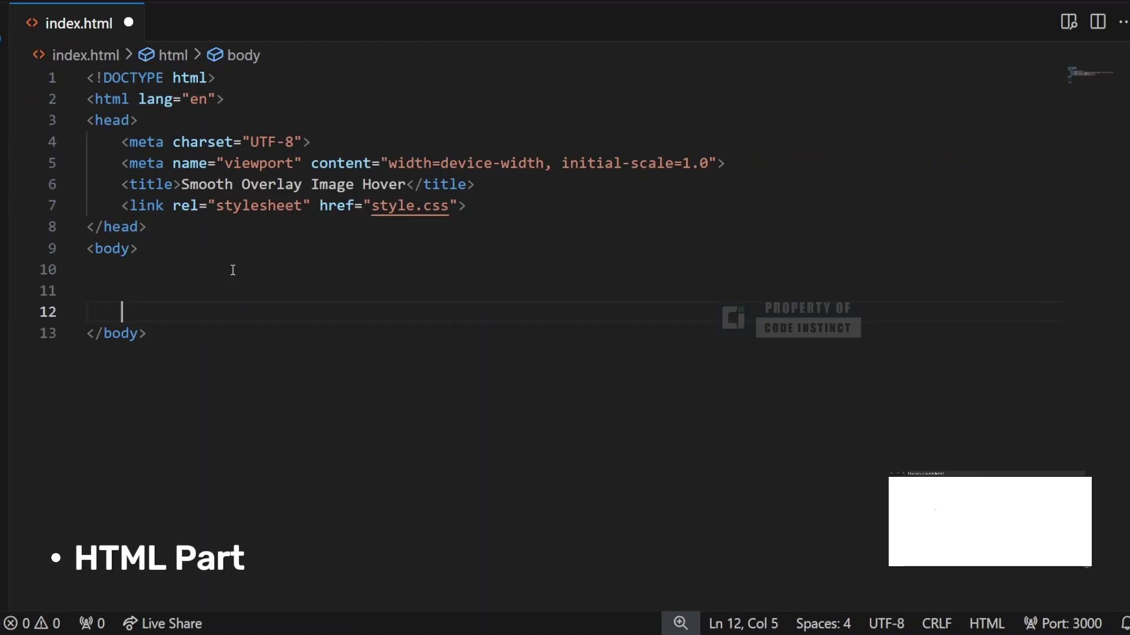
pyautogui.press('Up')
pyautogui.write('<di')
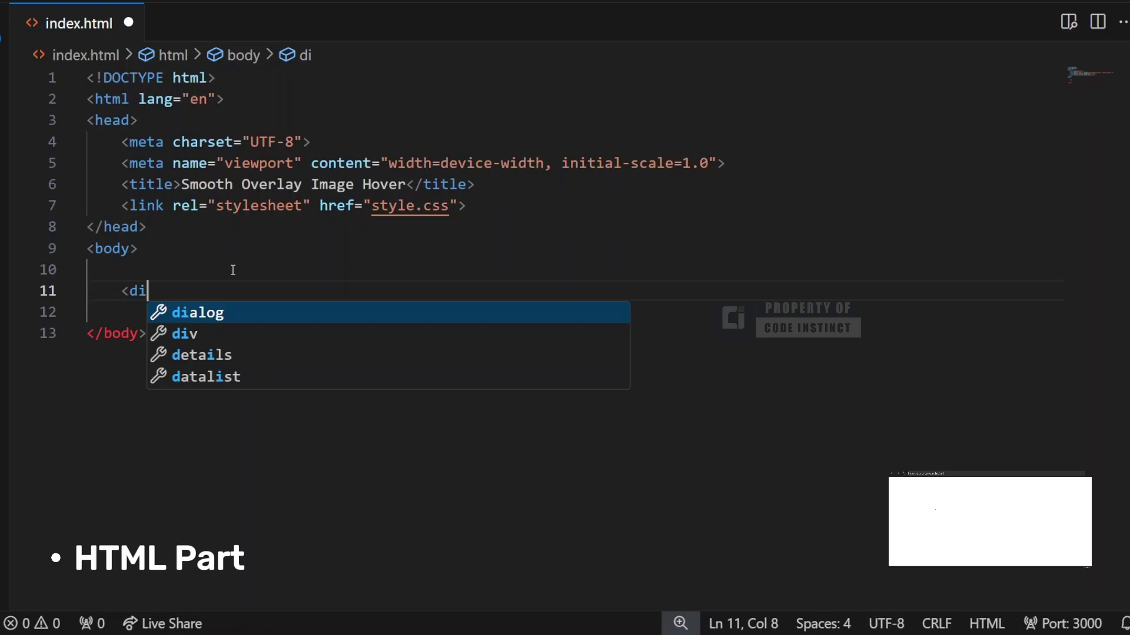
pyautogui.write('>')
pyautogui.press('BackSpace')
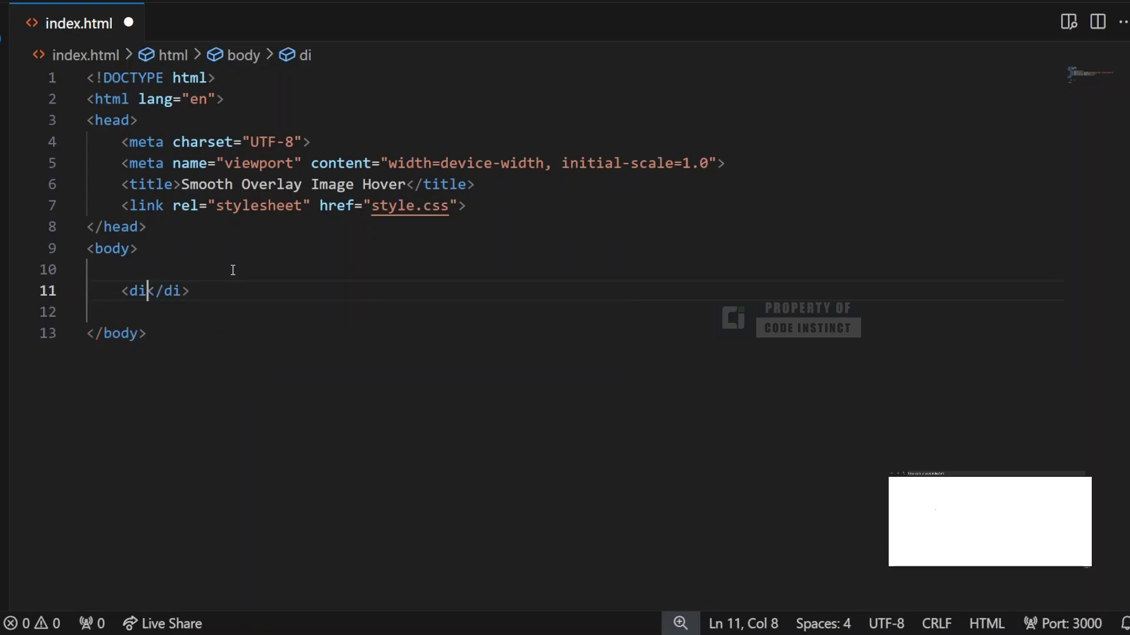
pyautogui.hotkey('ctrl', 'z')
pyautogui.write('v')
pyautogui.press('End')
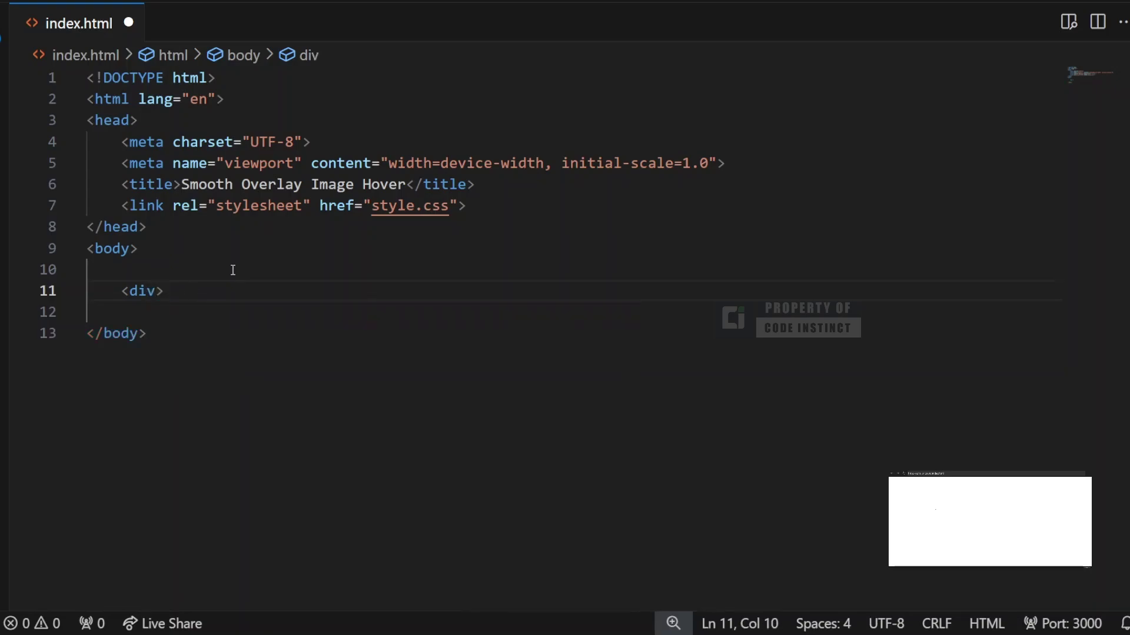
pyautogui.press('Return')
pyautogui.press('BackSpace')
pyautogui.press('BackSpace')
pyautogui.write('>')
pyautogui.press('Return')
pyautogui.press('Up')
pyautogui.write('class')
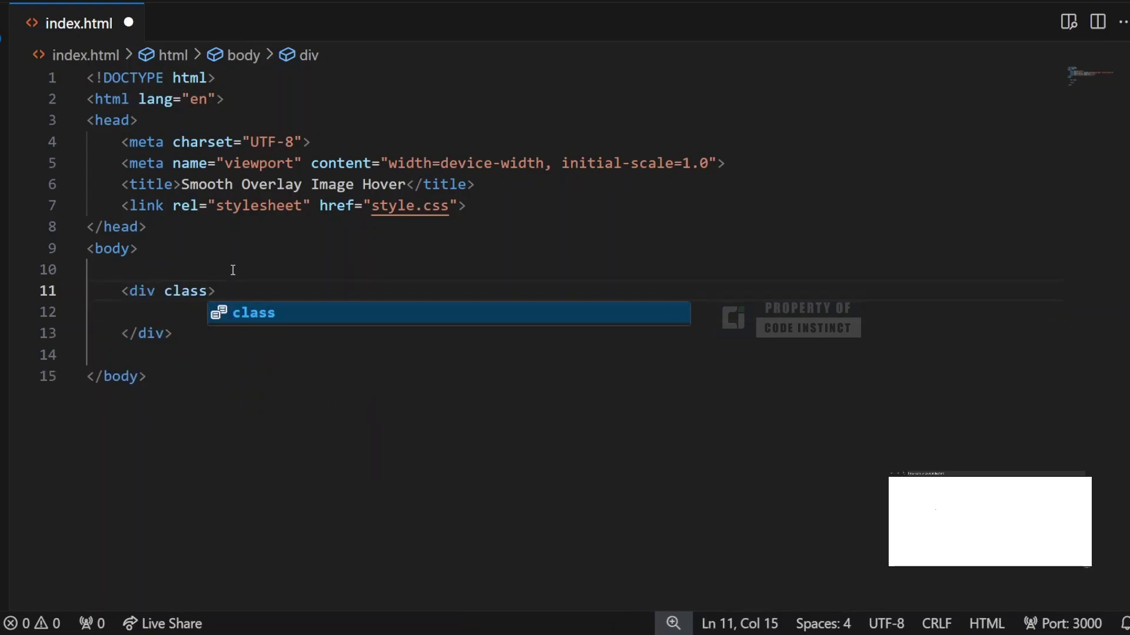
pyautogui.write('="image-con')
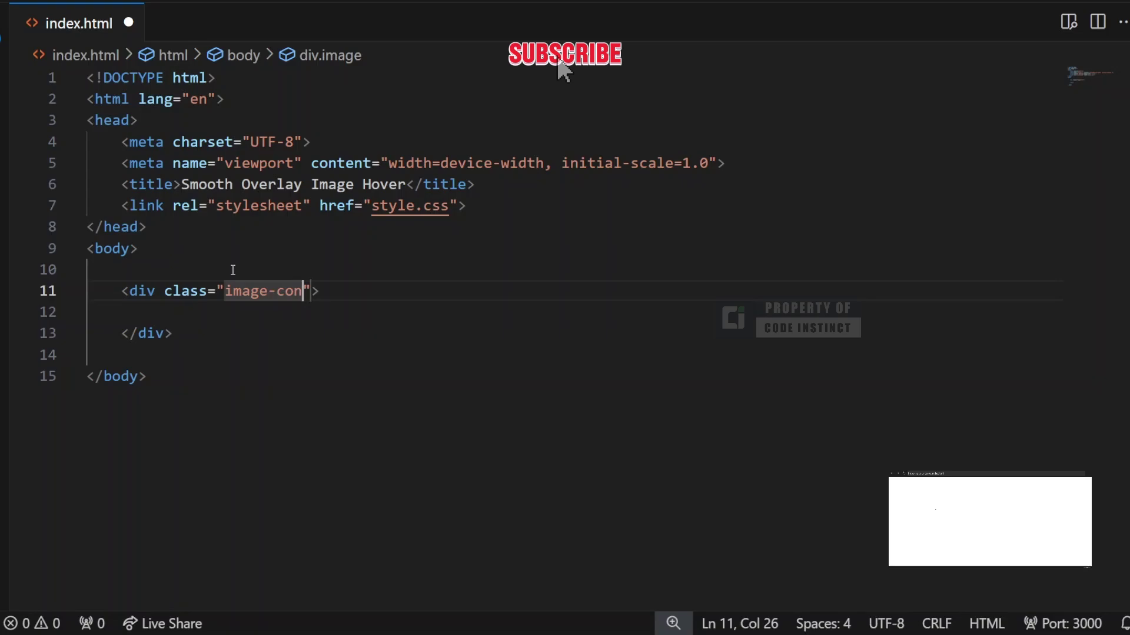
pyautogui.write('tainer')
# Put an img tag with src image1.jpeg inside the container
pyautogui.press('Down')
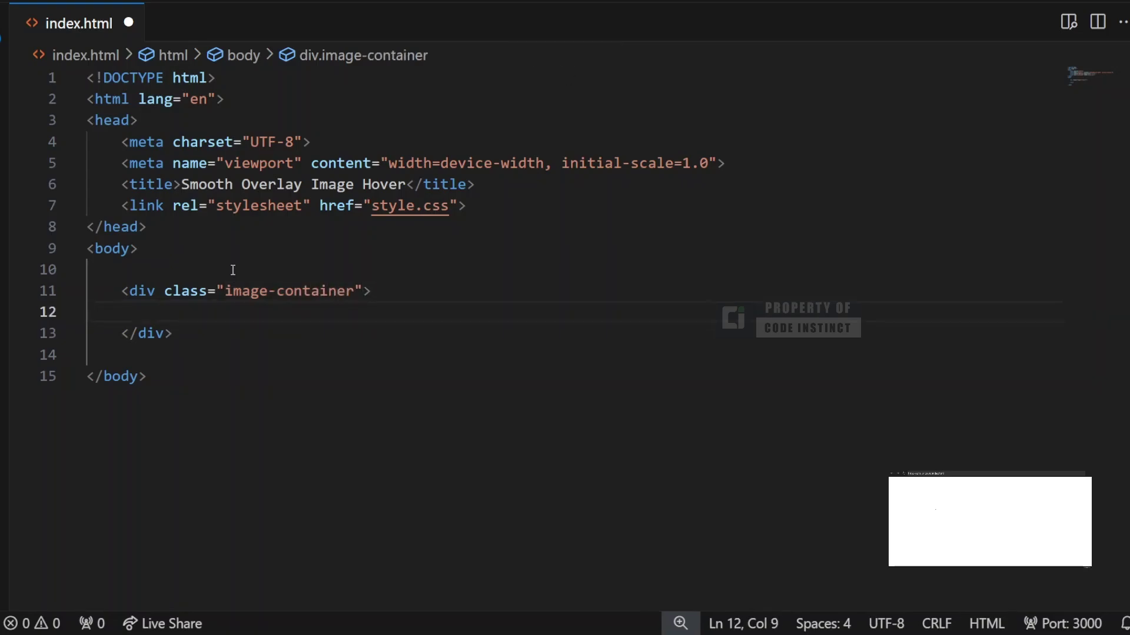
pyautogui.press('Tab')
pyautogui.write('<img')
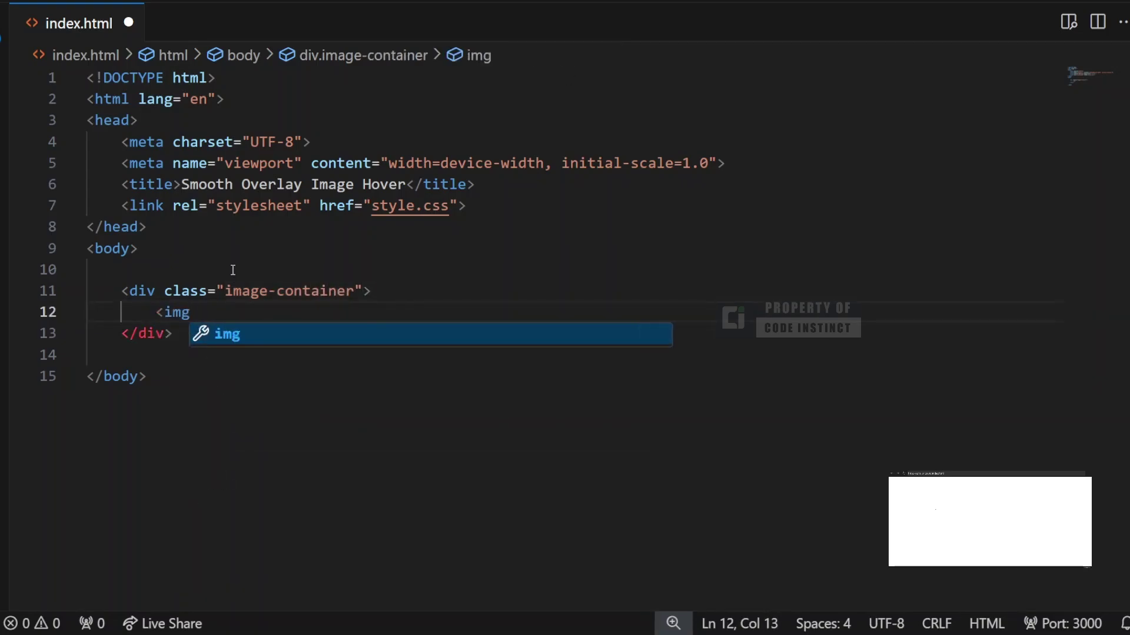
pyautogui.write(' src="')
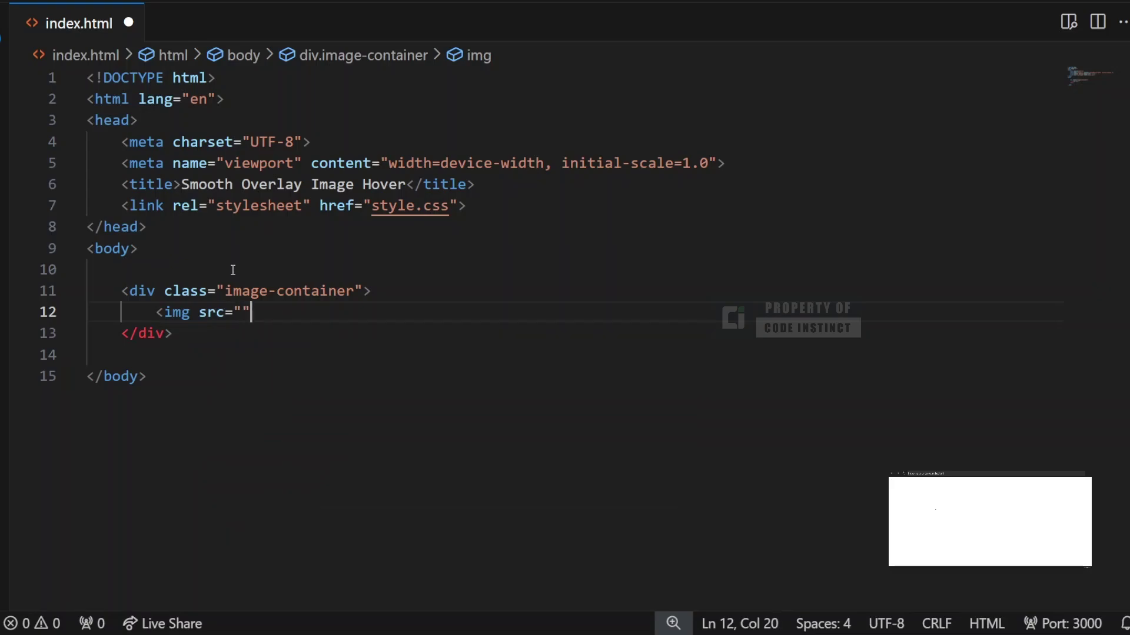
pyautogui.write('image1')
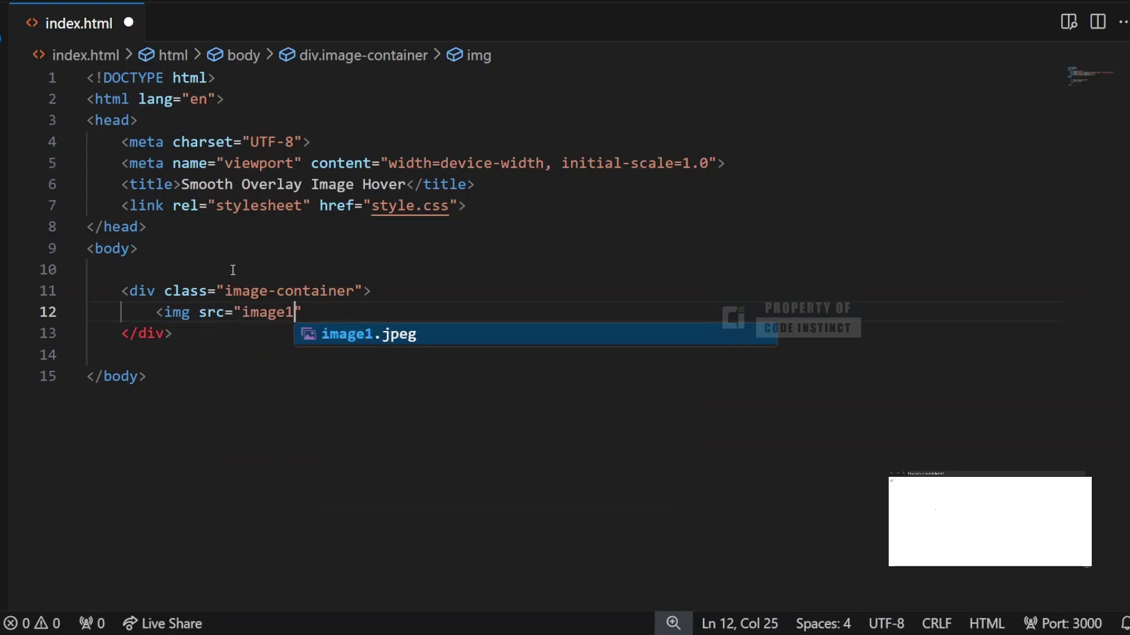
pyautogui.press('Return')
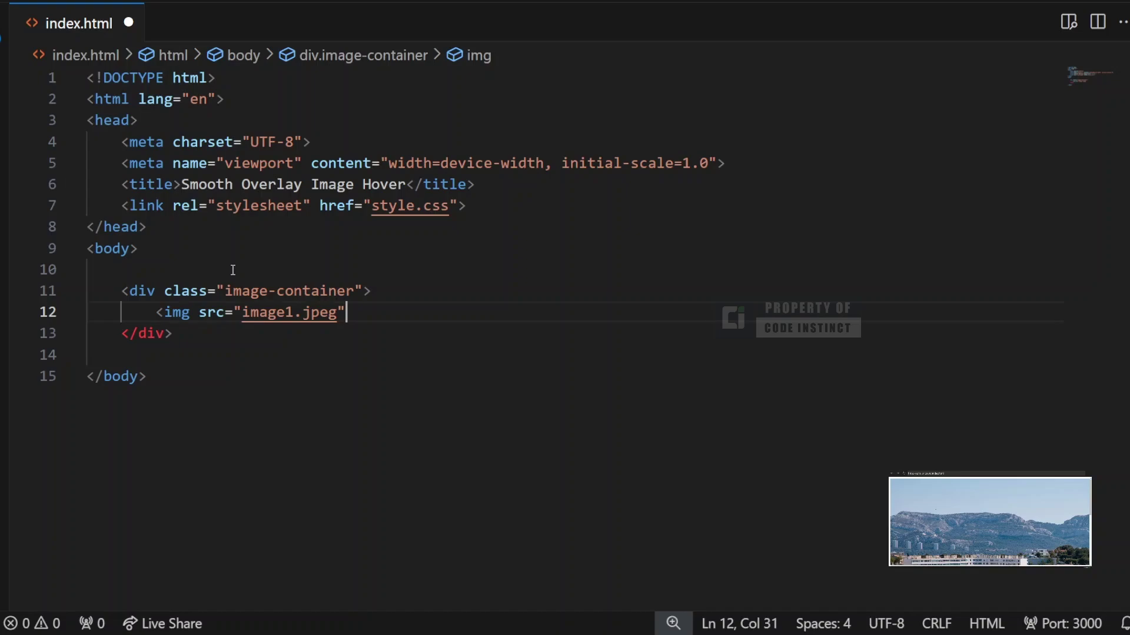
pyautogui.press('Right')
pyautogui.press('Left')
# Add a div with lowercase class overlay below the image
pyautogui.press('Return')
pyautogui.write('<div>')
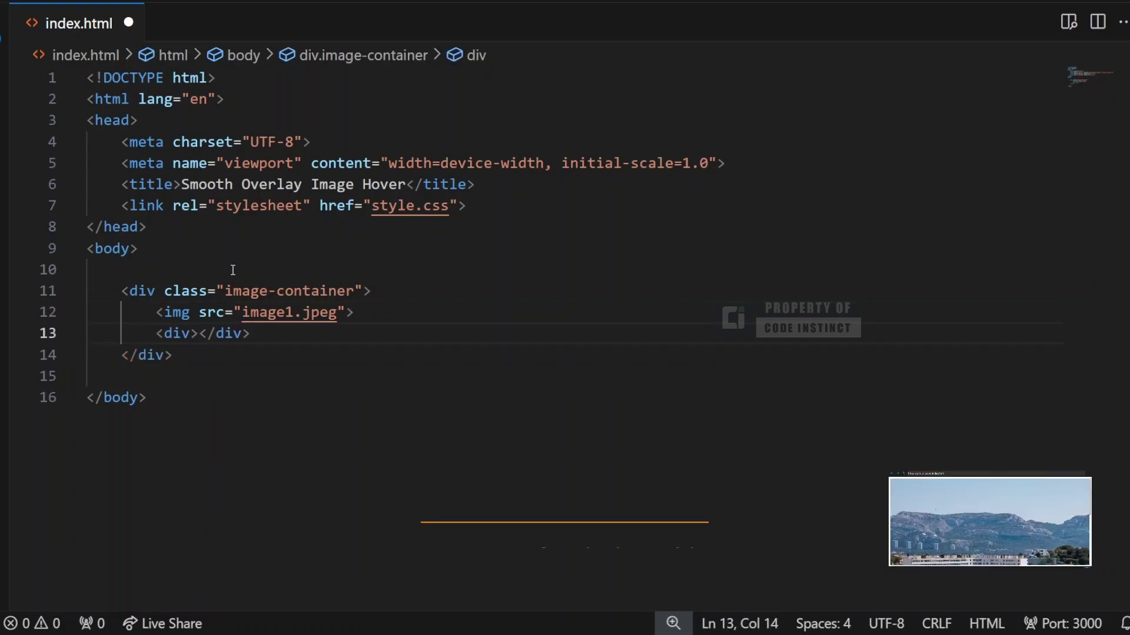
pyautogui.write(' class=""')
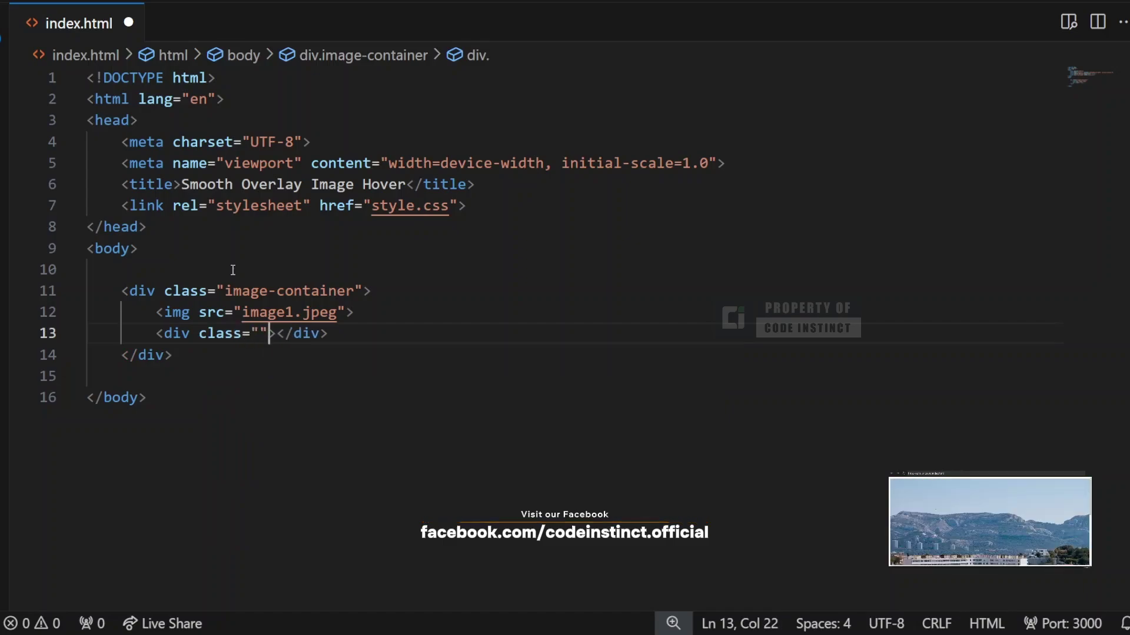
pyautogui.press('Left')
pyautogui.write('ove')
pyautogui.press('Return')
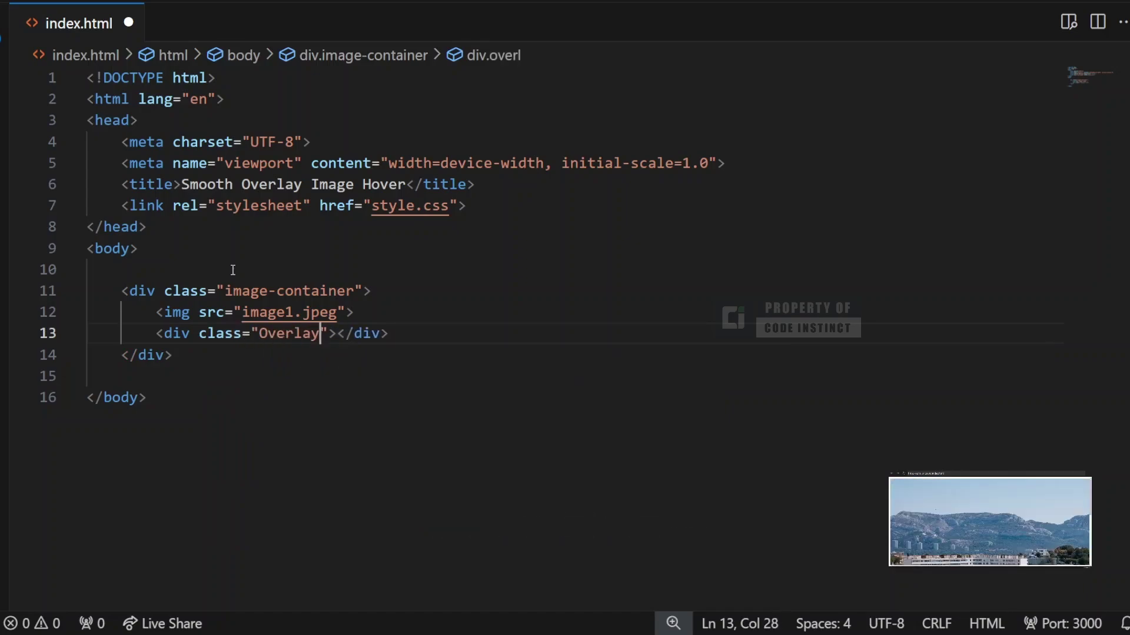
pyautogui.press('Delete')
pyautogui.write('ov')
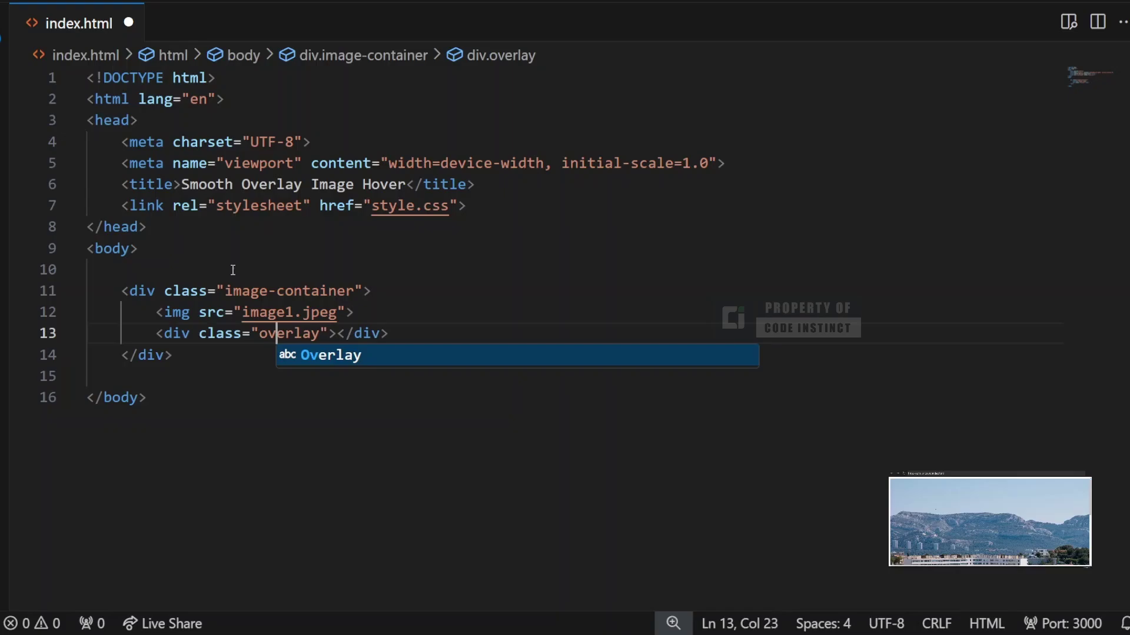
pyautogui.press('Return')
pyautogui.press('Right')
pyautogui.press('End')
# Add an overlay-text div reading 'Your Text Here' below the overlay
pyautogui.press('Return')
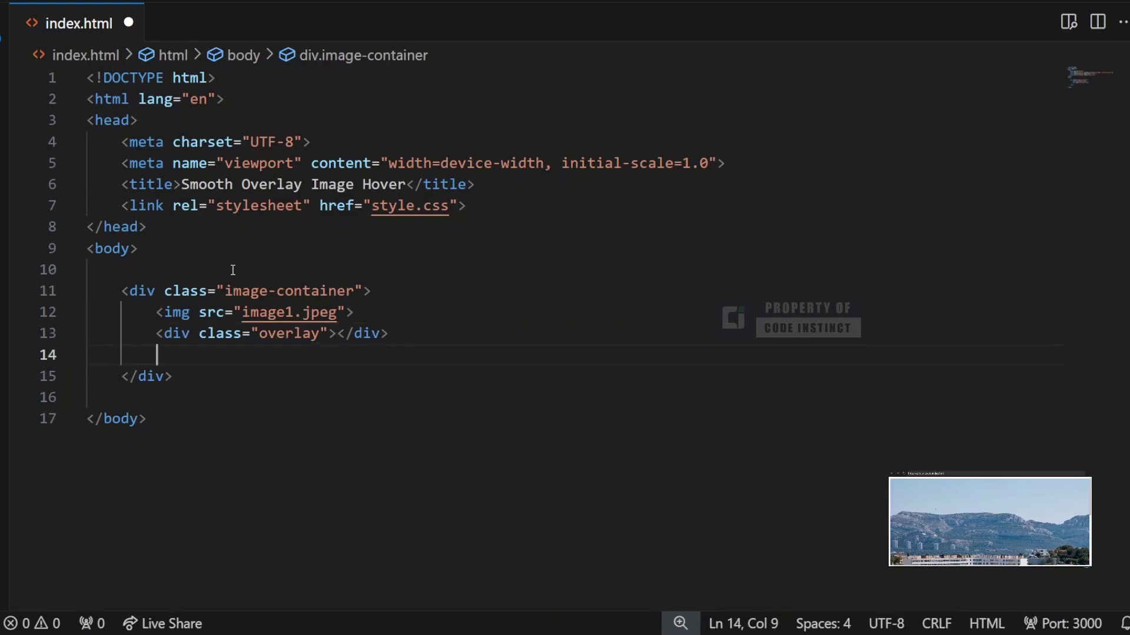
pyautogui.write('<div></div>')
pyautogui.press('Left')
pyautogui.press('Left')
pyautogui.press('Left')
pyautogui.write('cl')
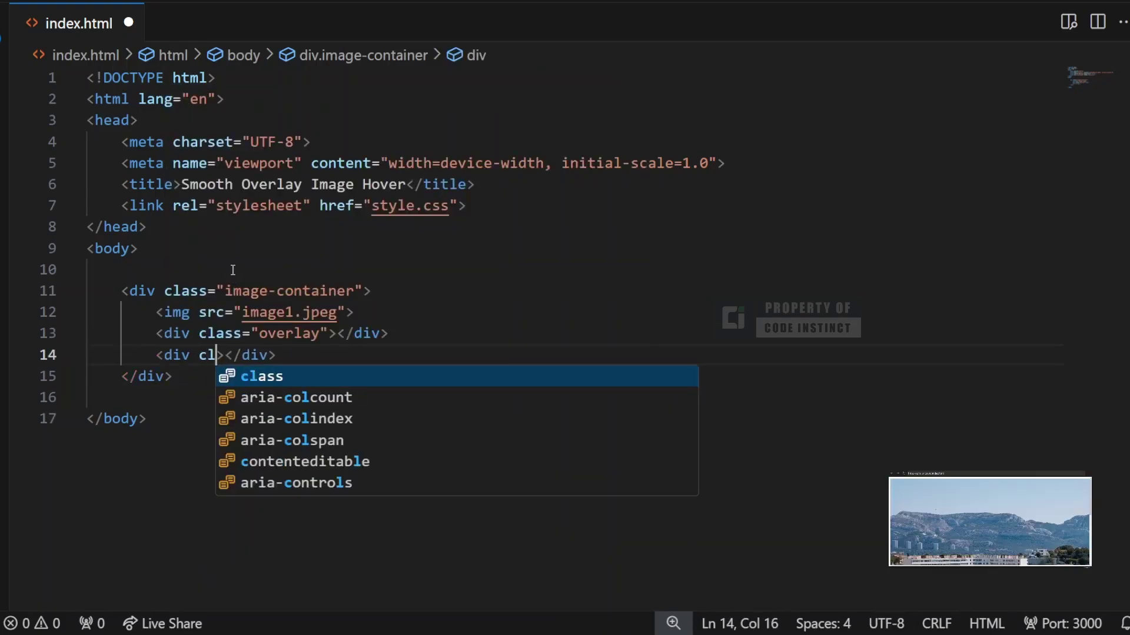
pyautogui.write('ass="over')
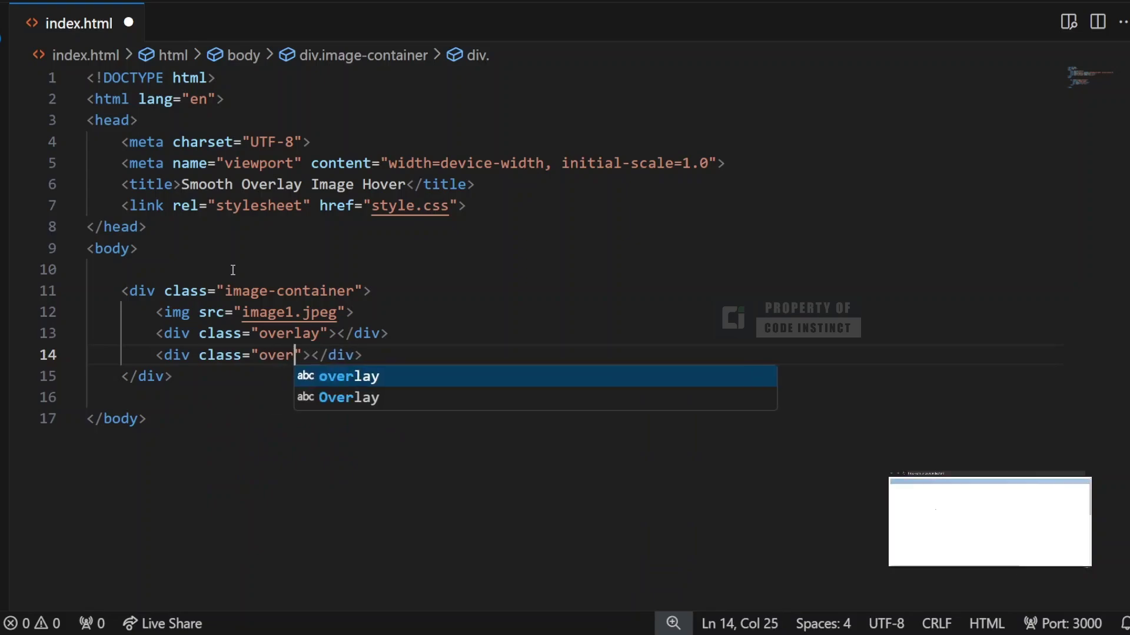
pyautogui.write('lay-text">')
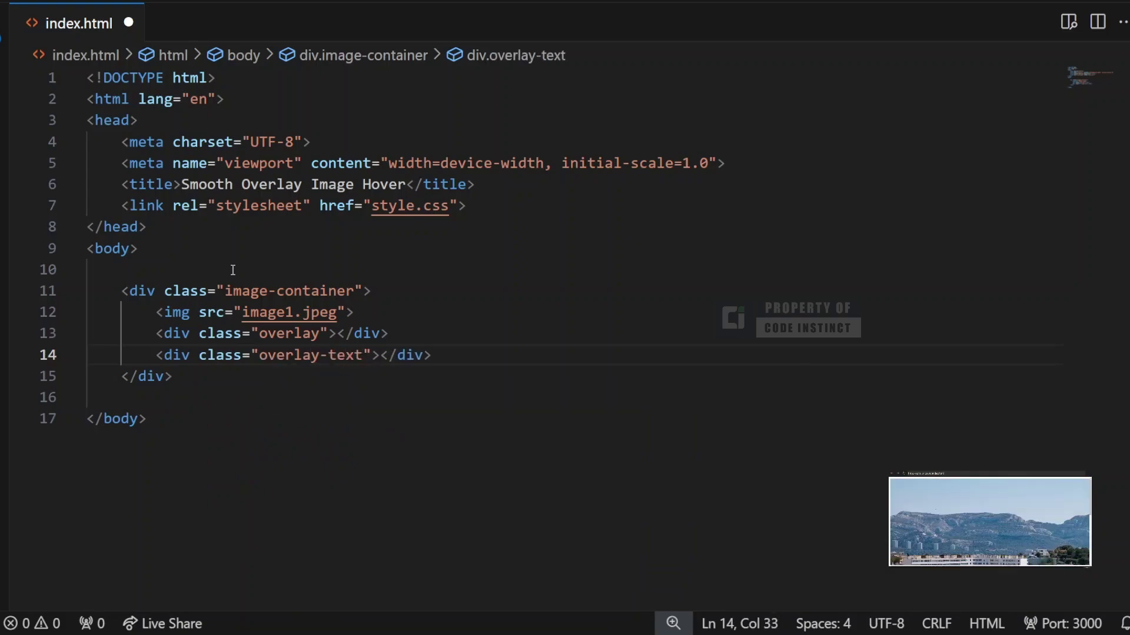
pyautogui.write('Your ')
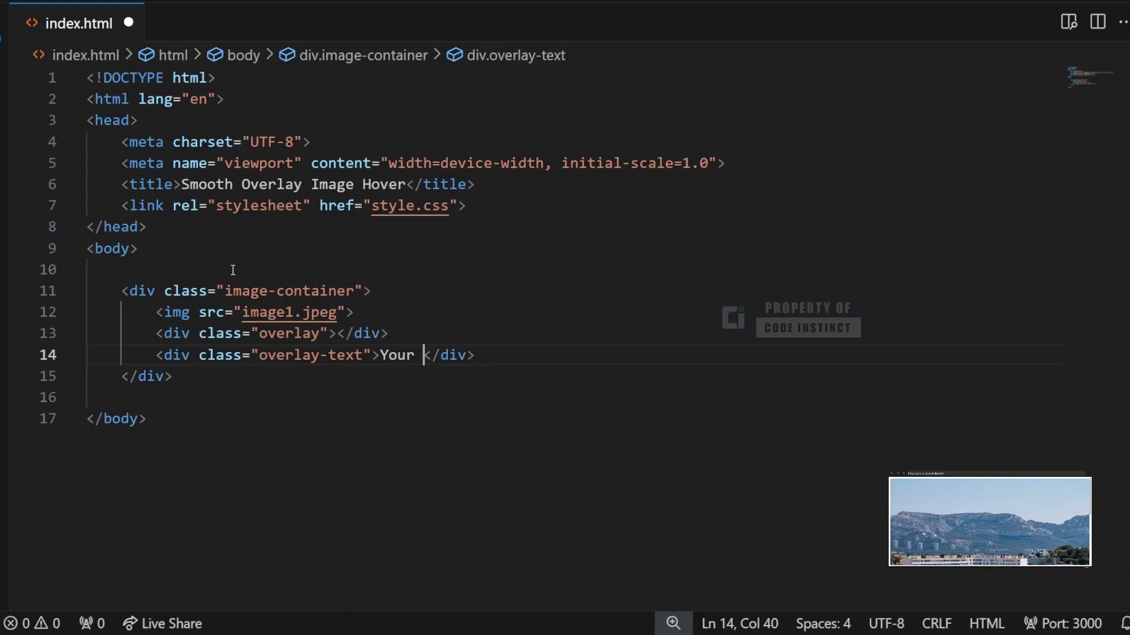
pyautogui.write('Text Here')
pyautogui.press('Up')
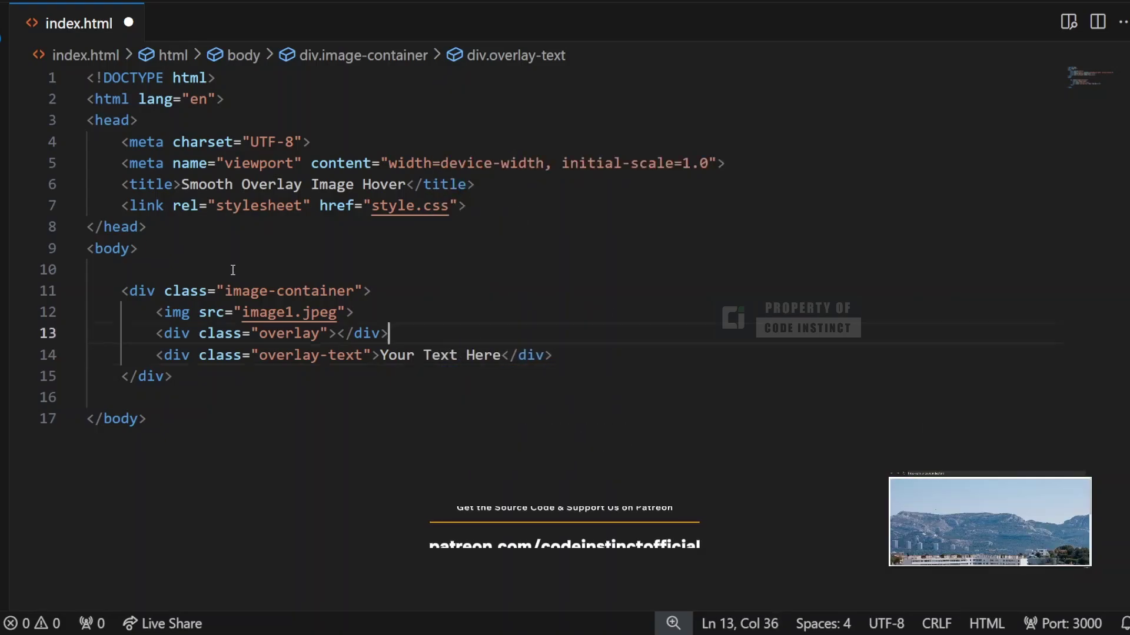
pyautogui.press('Up')
pyautogui.click(233, 269)
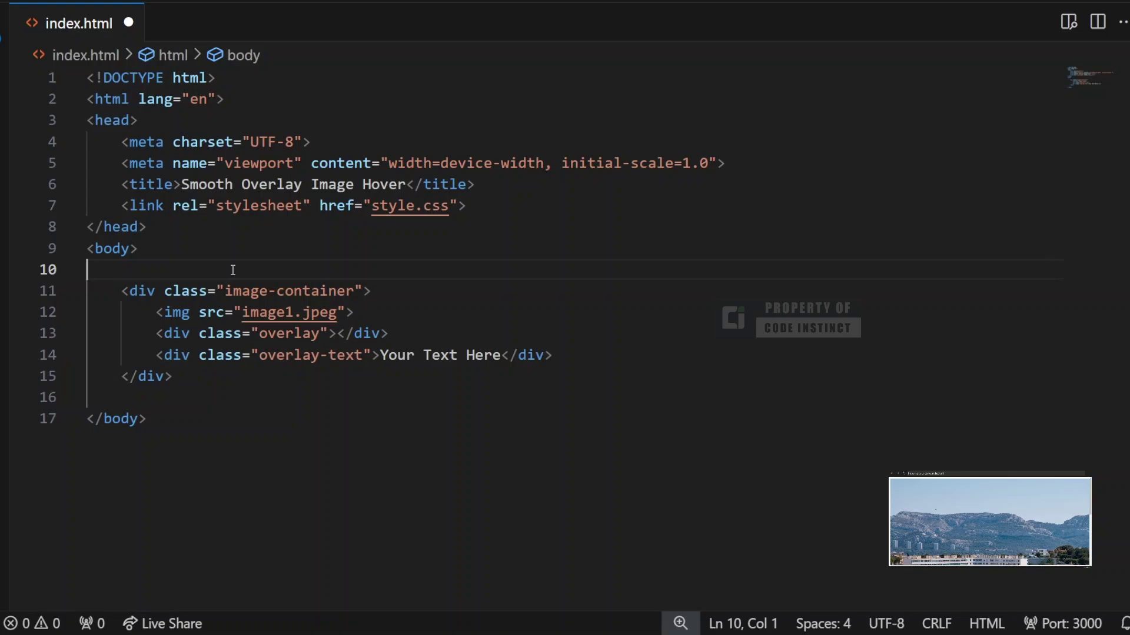
# Make the body rule display flex and add justify-content
pyautogui.click(164, 291)
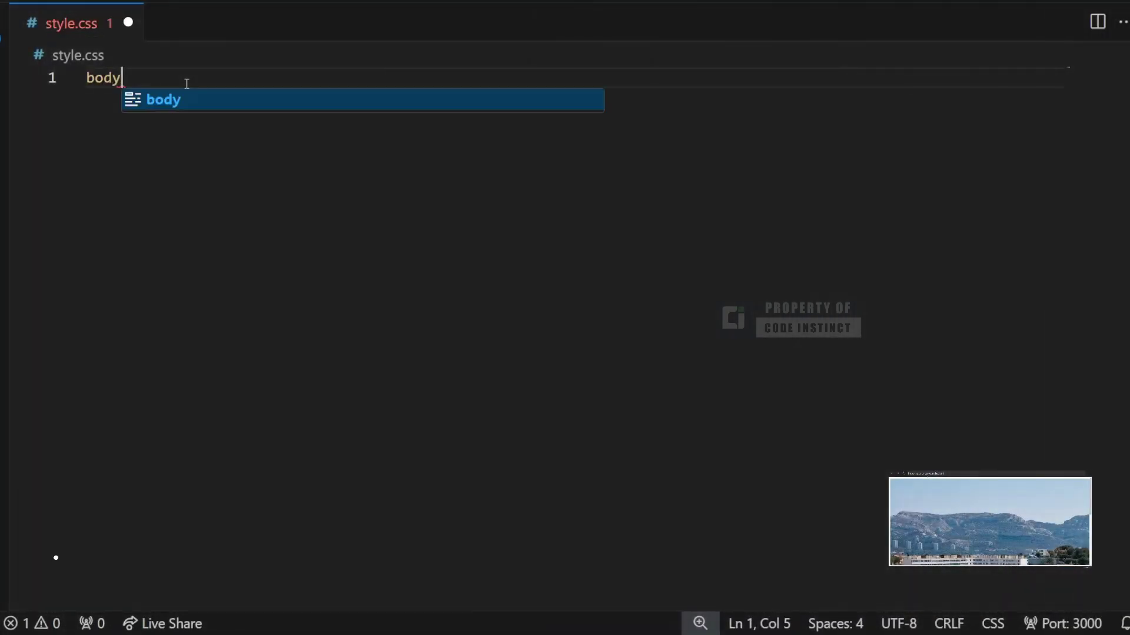
pyautogui.press('Return')
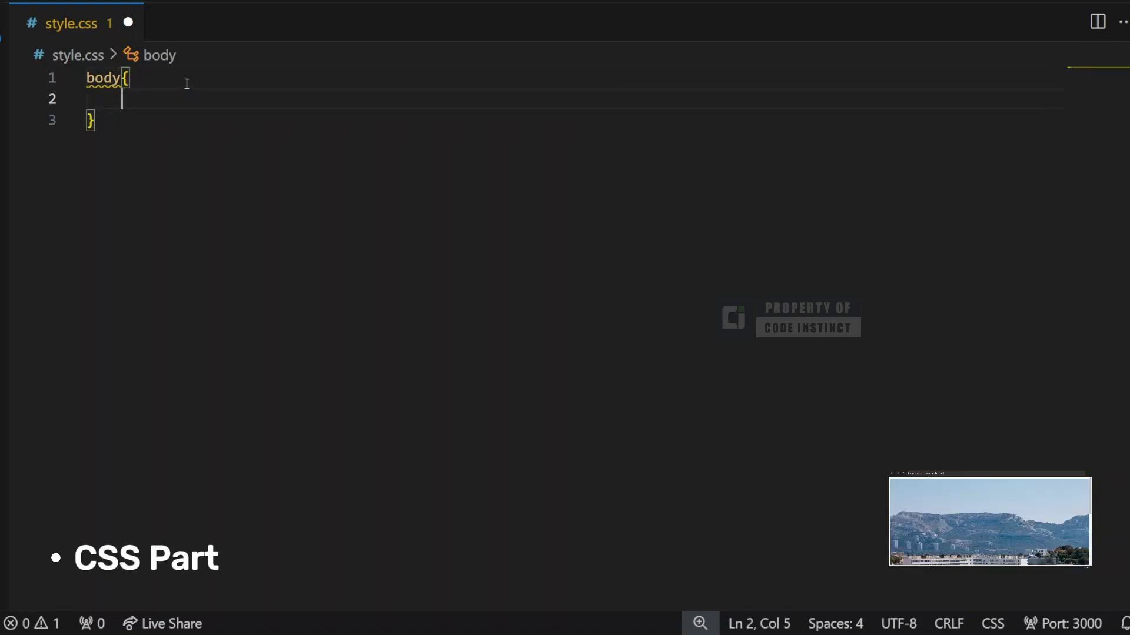
pyautogui.write('display: f;ex')
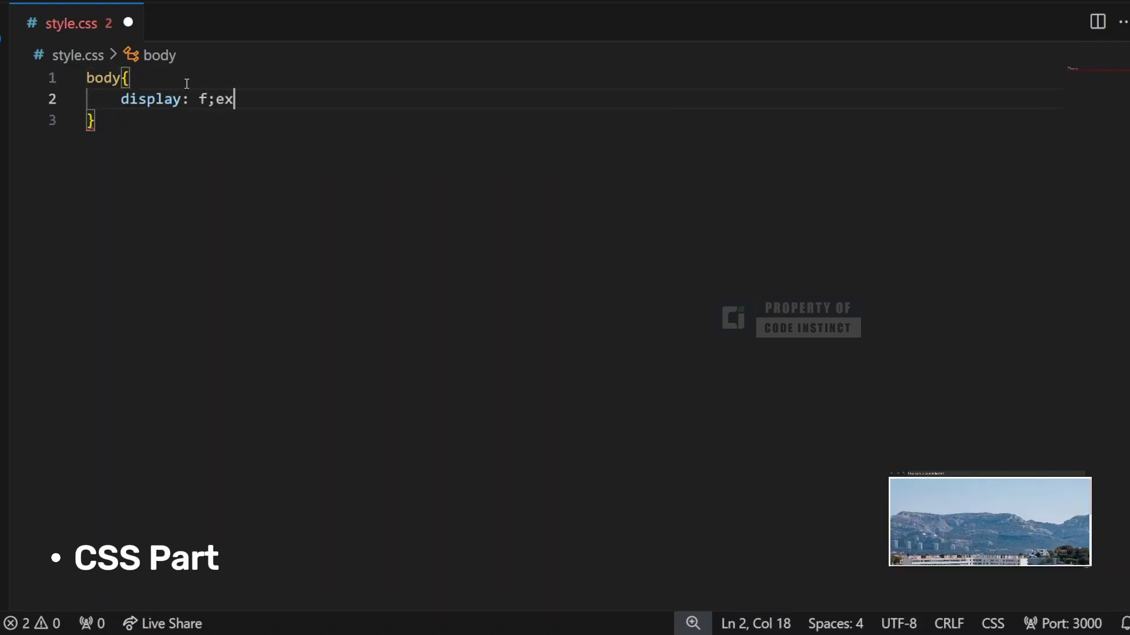
pyautogui.write(';')
pyautogui.press('Return')
pyautogui.press('BackSpace')
pyautogui.press('BackSpace')
pyautogui.press('BackSpace')
pyautogui.press('BackSpace')
pyautogui.press('BackSpace')
pyautogui.press('BackSpace')
pyautogui.write('flex;')
pyautogui.press('Return')
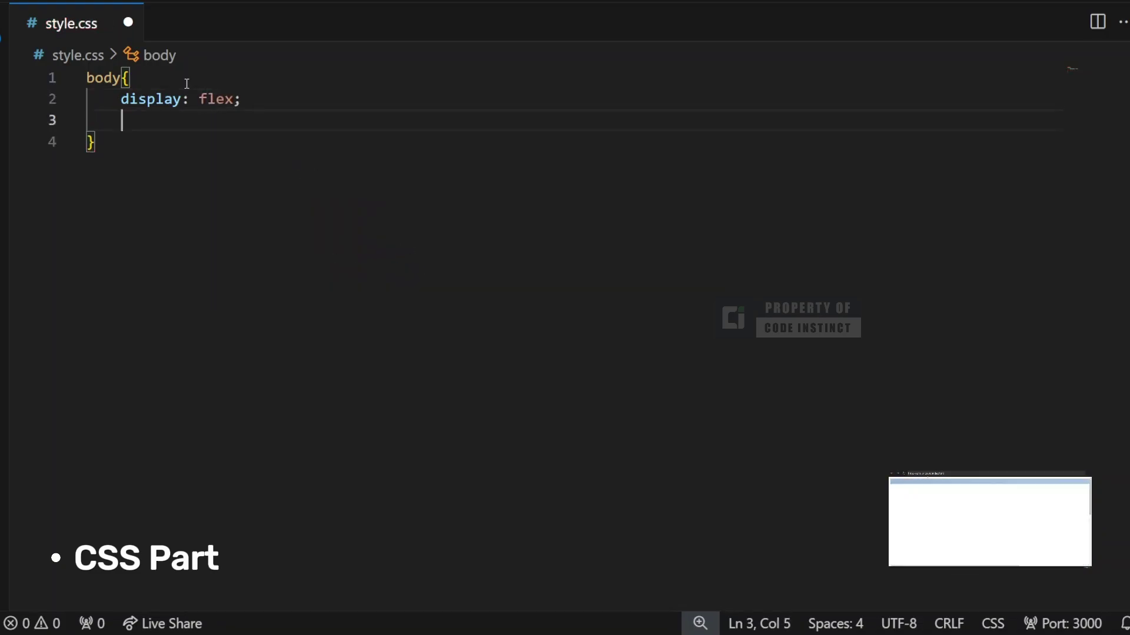
pyautogui.write('justif')
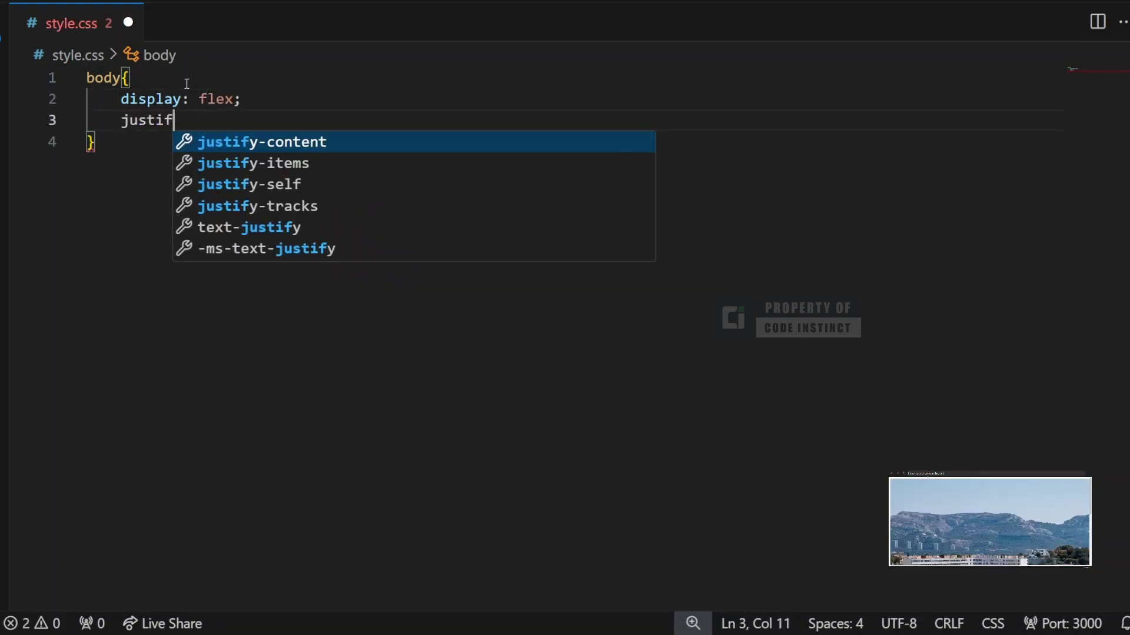
pyautogui.write('y-cn')
pyautogui.press('Return')
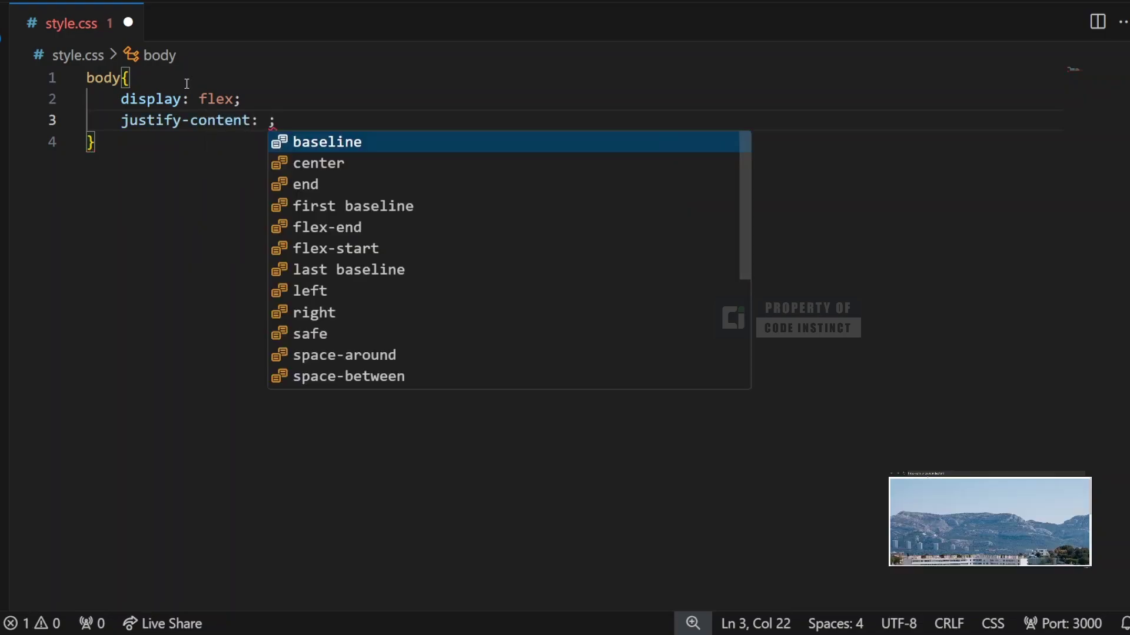
pyautogui.write('center')
pyautogui.press('End')
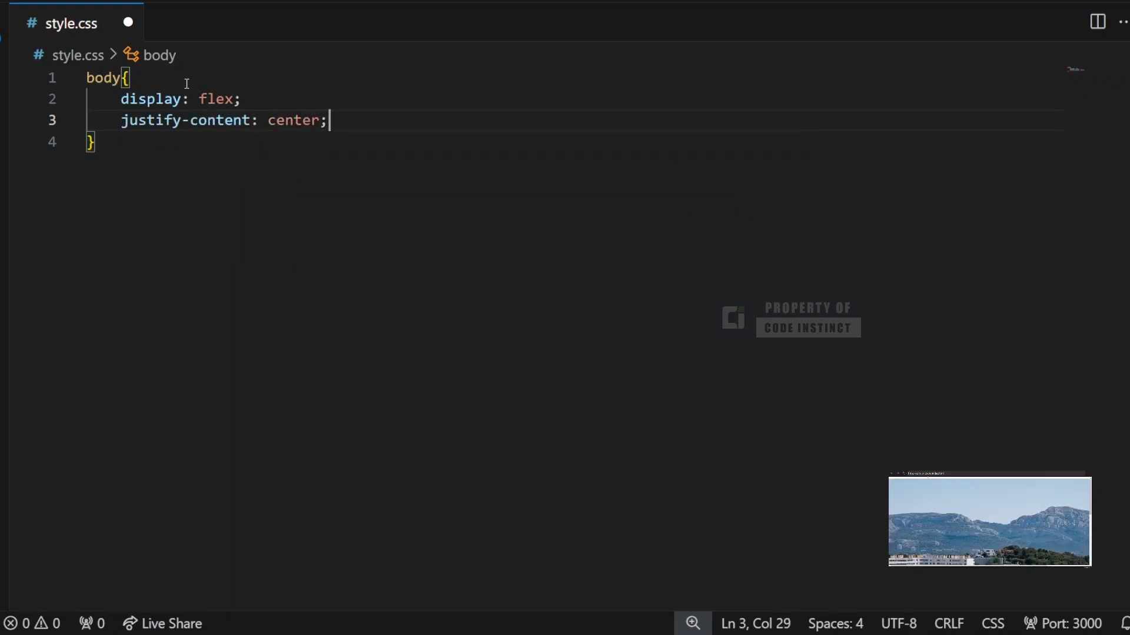
# Add align-items and a 100vh min-height to the body rule
pyautogui.press('Return')
pyautogui.write('lig')
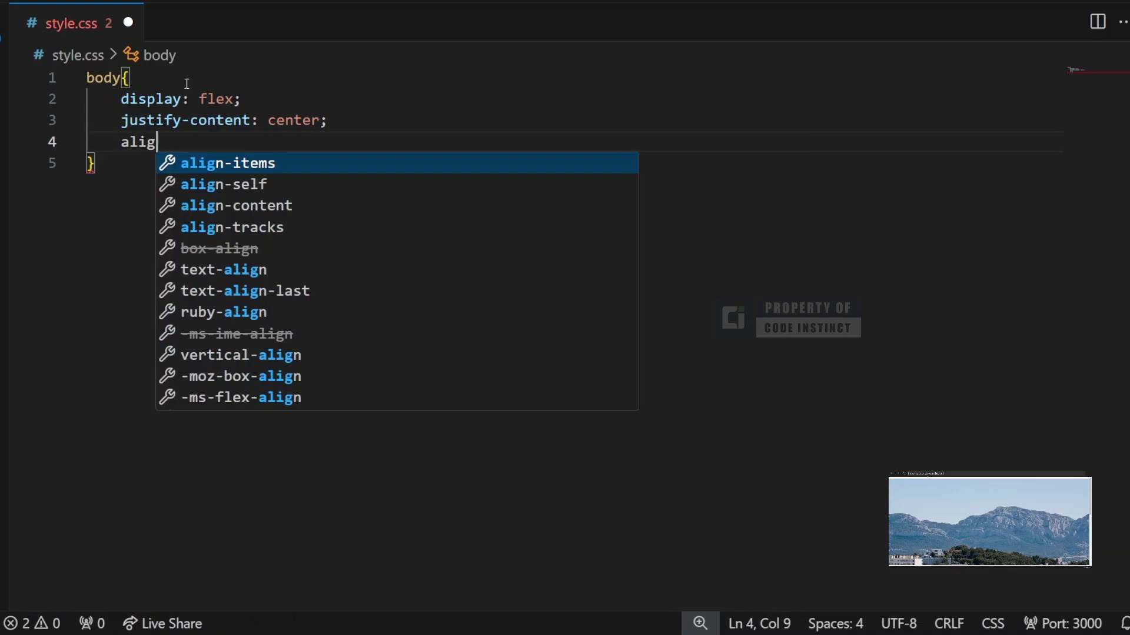
pyautogui.write('n-')
pyautogui.press('Return')
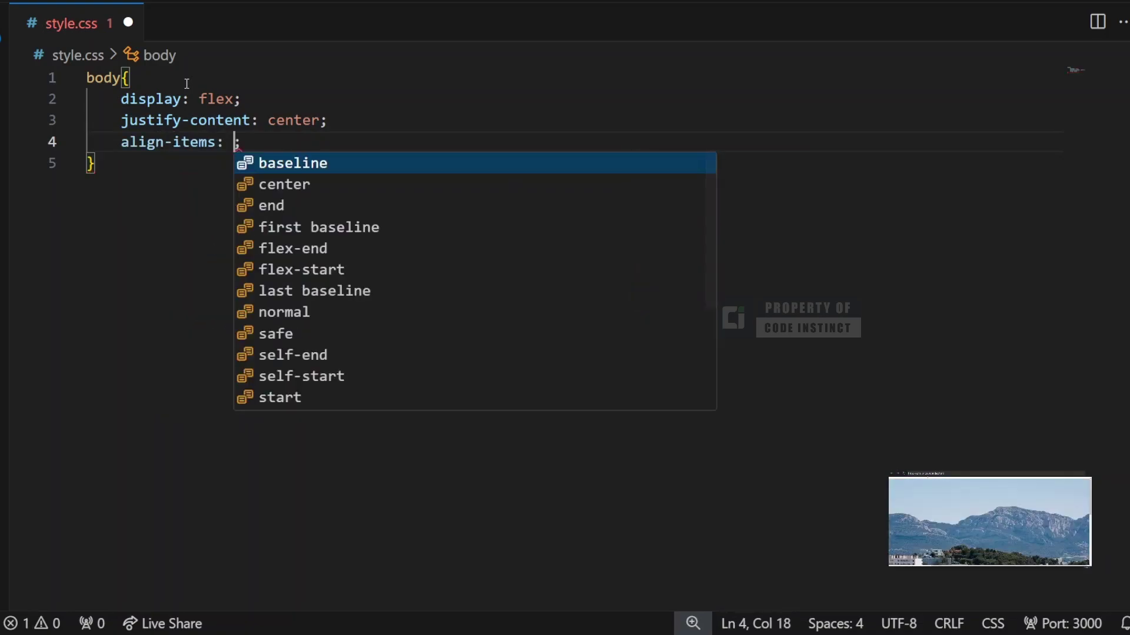
pyautogui.write('center')
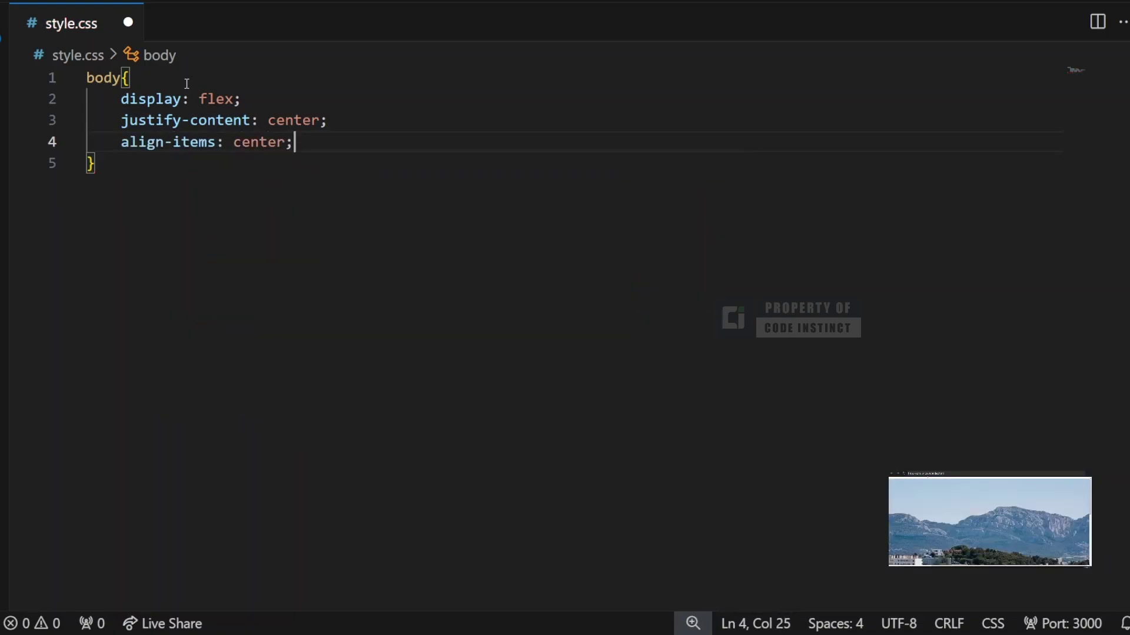
pyautogui.press('Return')
pyautogui.write('min-height')
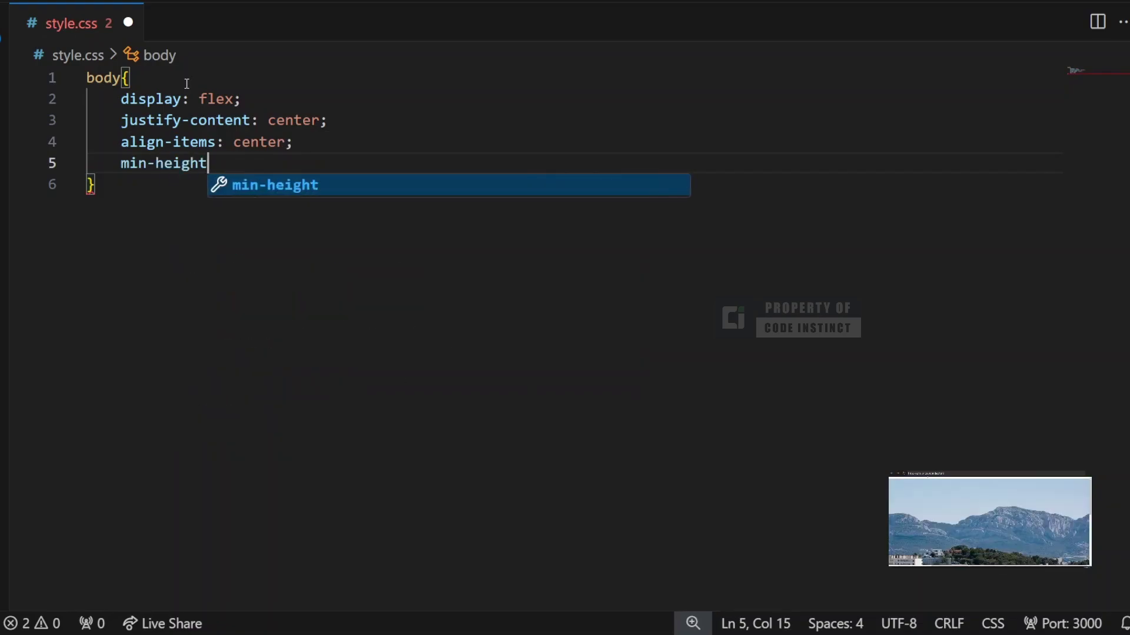
pyautogui.press('Return')
pyautogui.write('1')
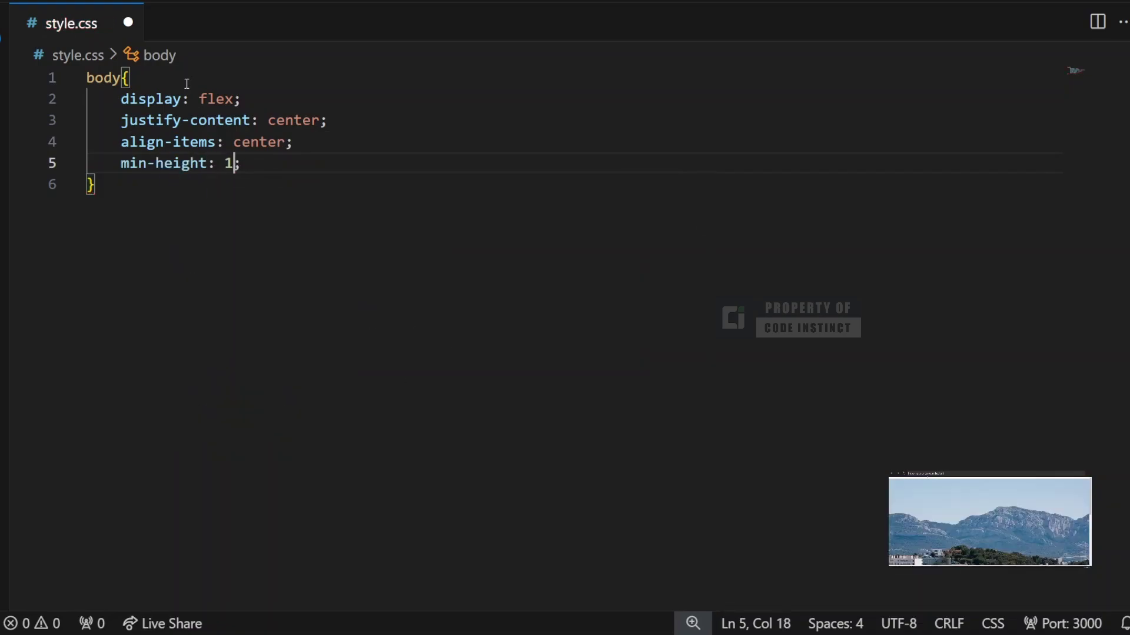
pyautogui.write('00vh')
pyautogui.press('End')
# Give the body zero margin, a #dbdee0 background and Arial, sans-serif font
pyautogui.press('Return')
pyautogui.write('margin:')
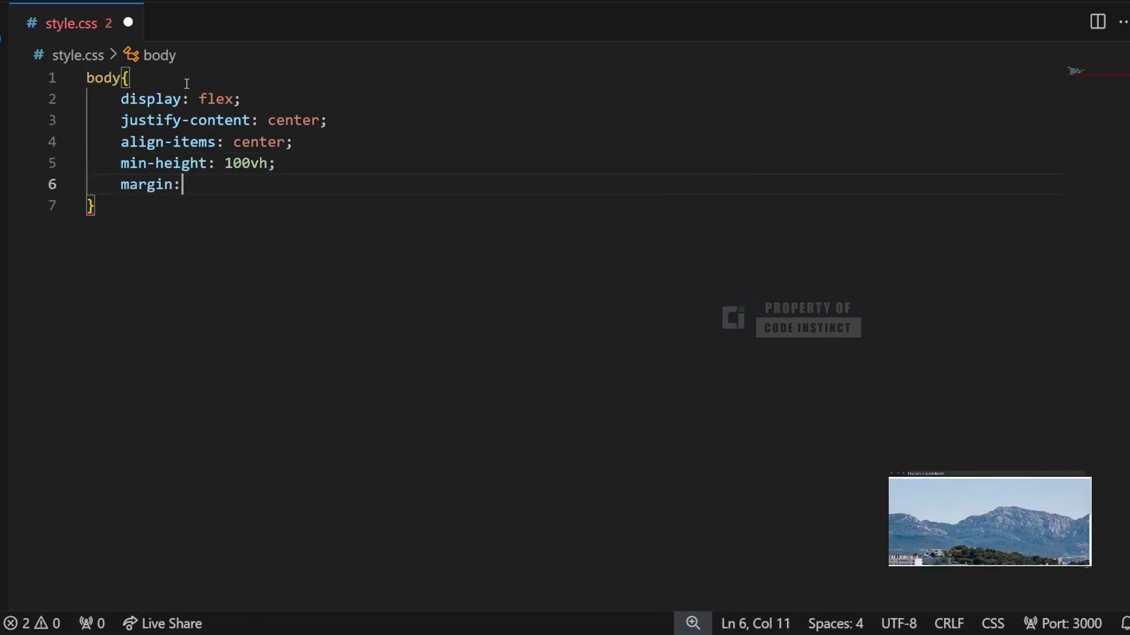
pyautogui.write(' 0;')
pyautogui.press('Return')
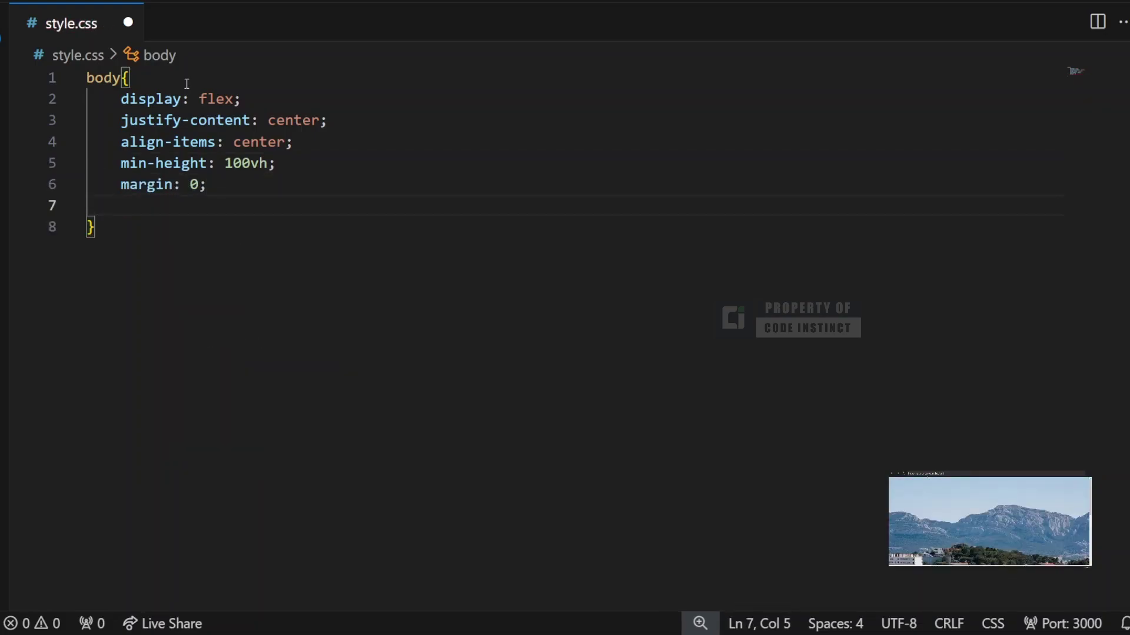
pyautogui.write('backgroun')
pyautogui.press('Tab')
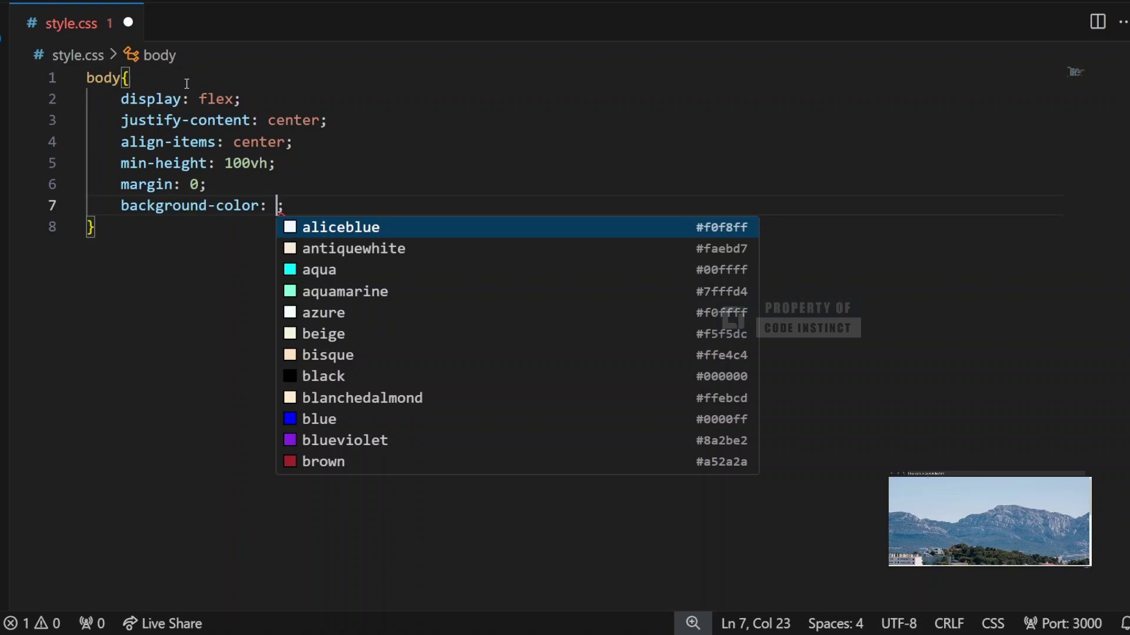
pyautogui.write('#dbdee')
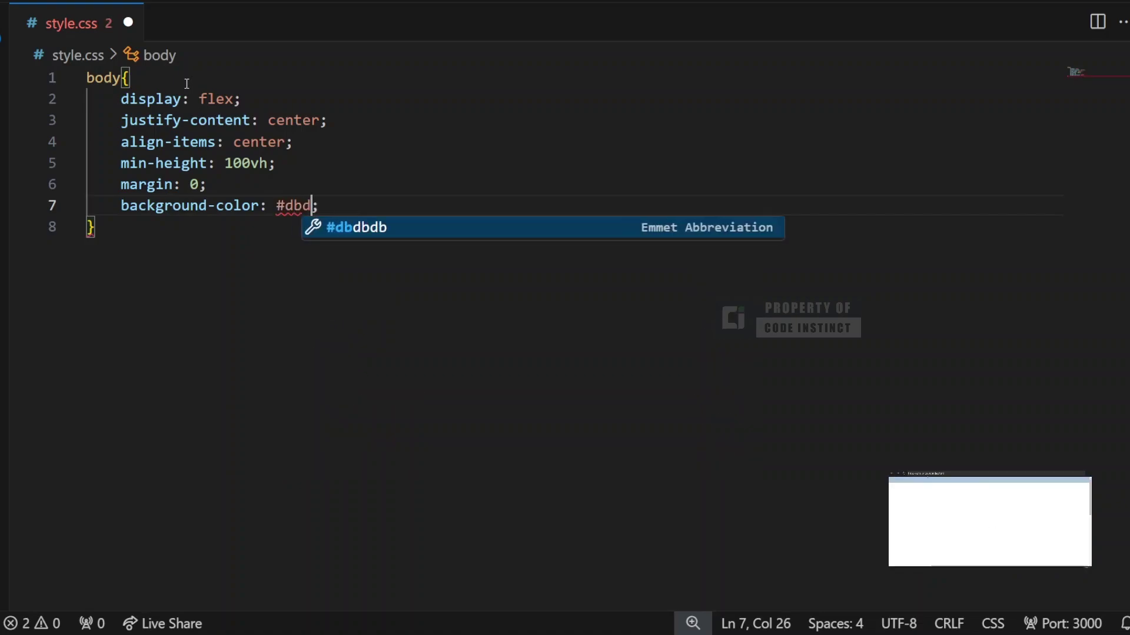
pyautogui.write('0')
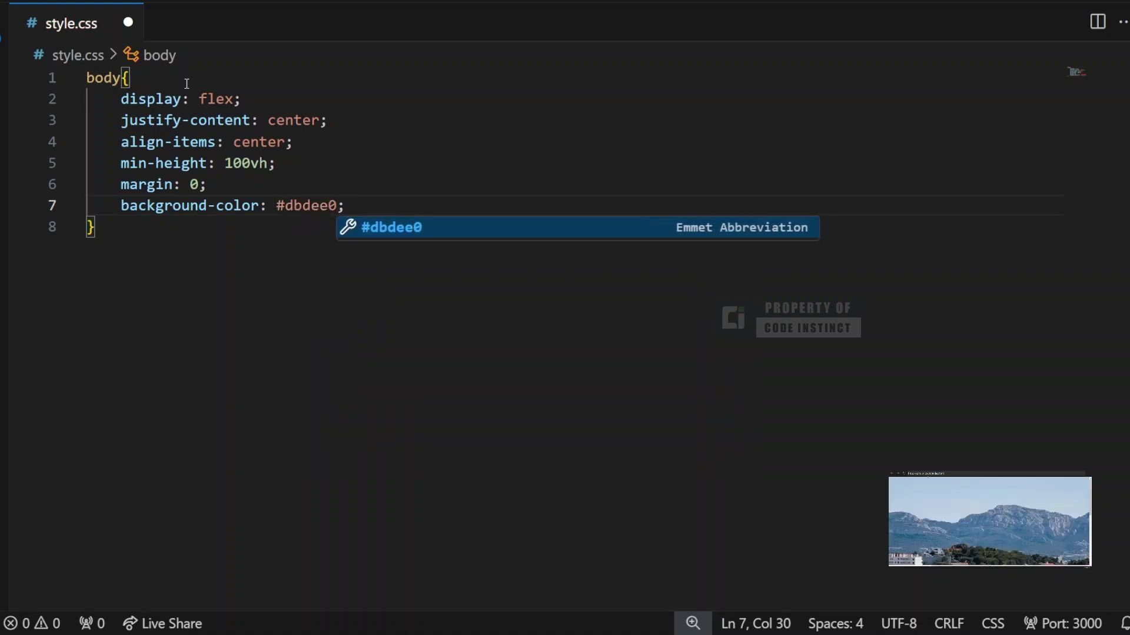
pyautogui.press('End')
pyautogui.press('Return')
pyautogui.write('font-fam')
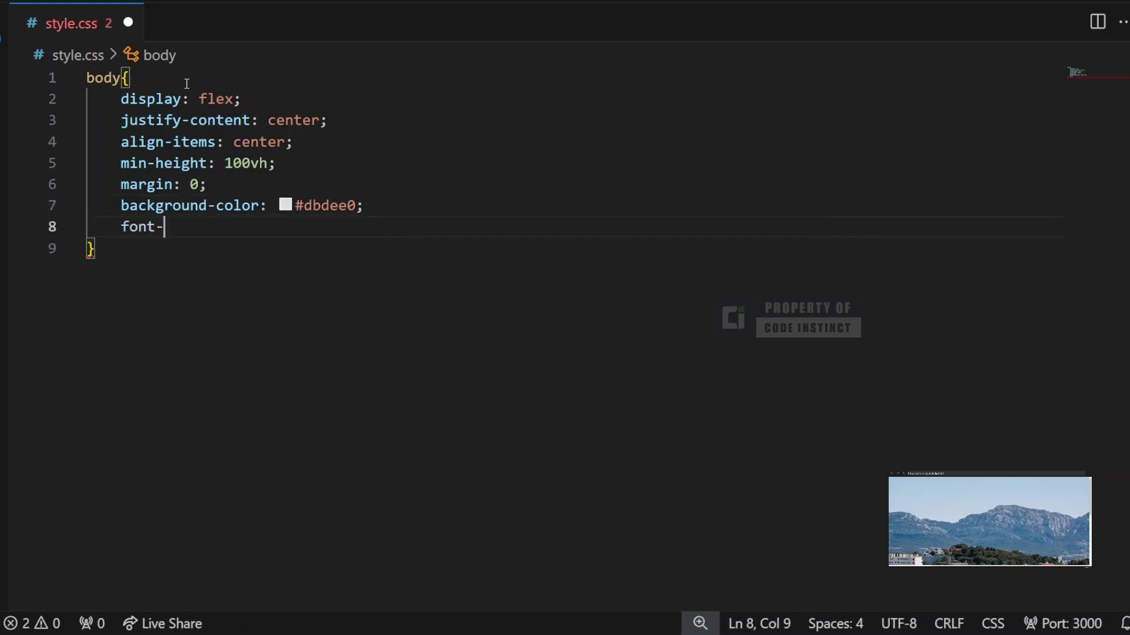
pyautogui.press('Tab')
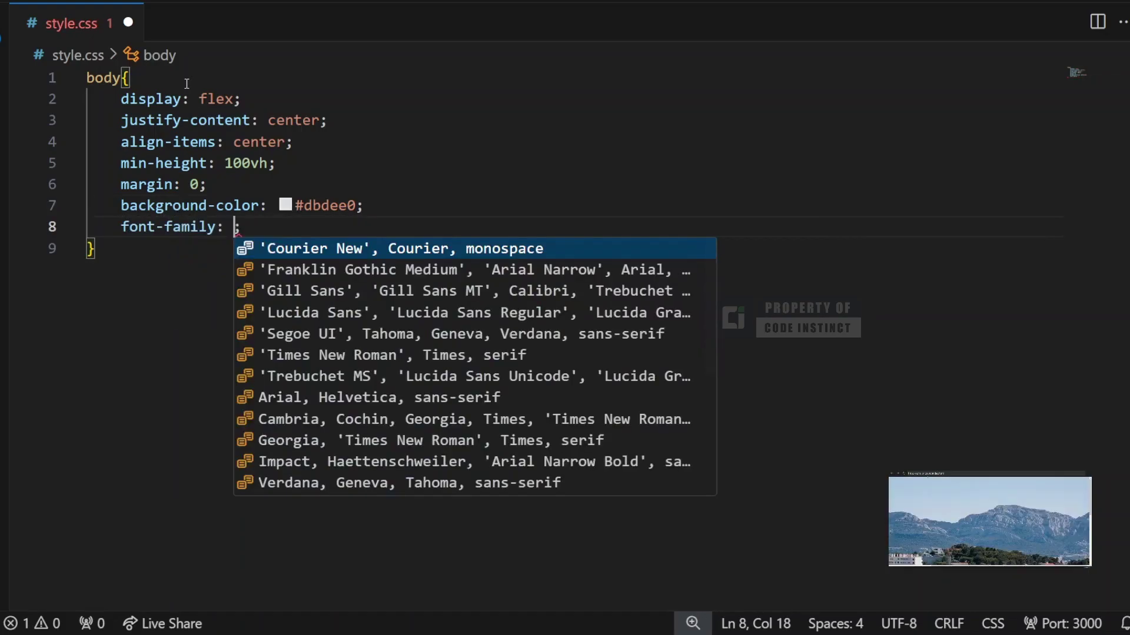
pyautogui.write('Arial;, sans')
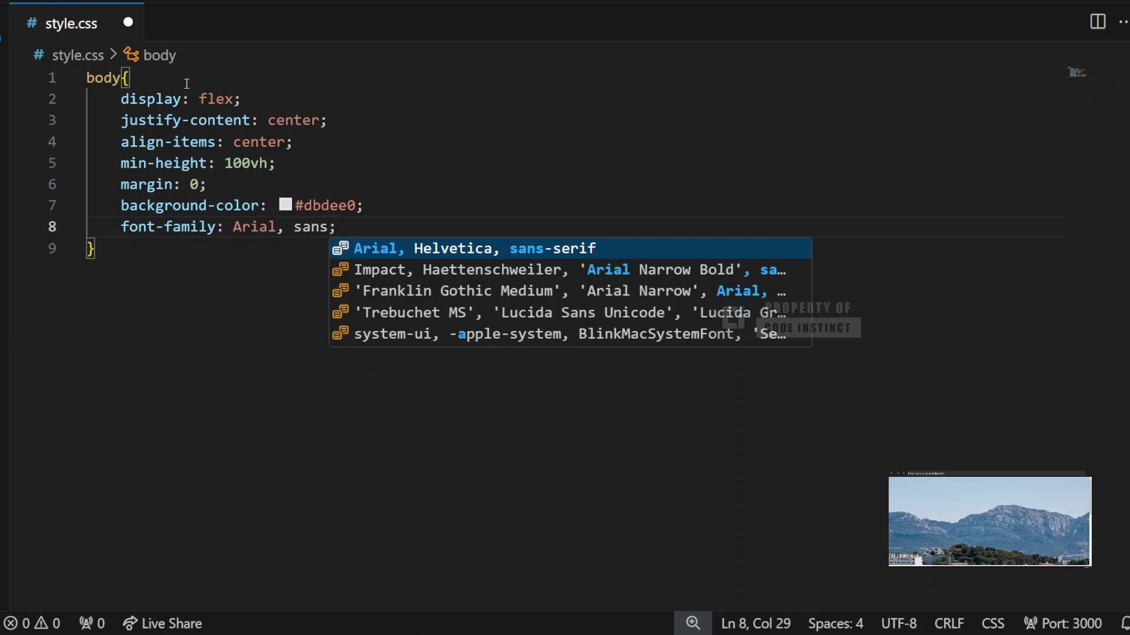
pyautogui.write('-')
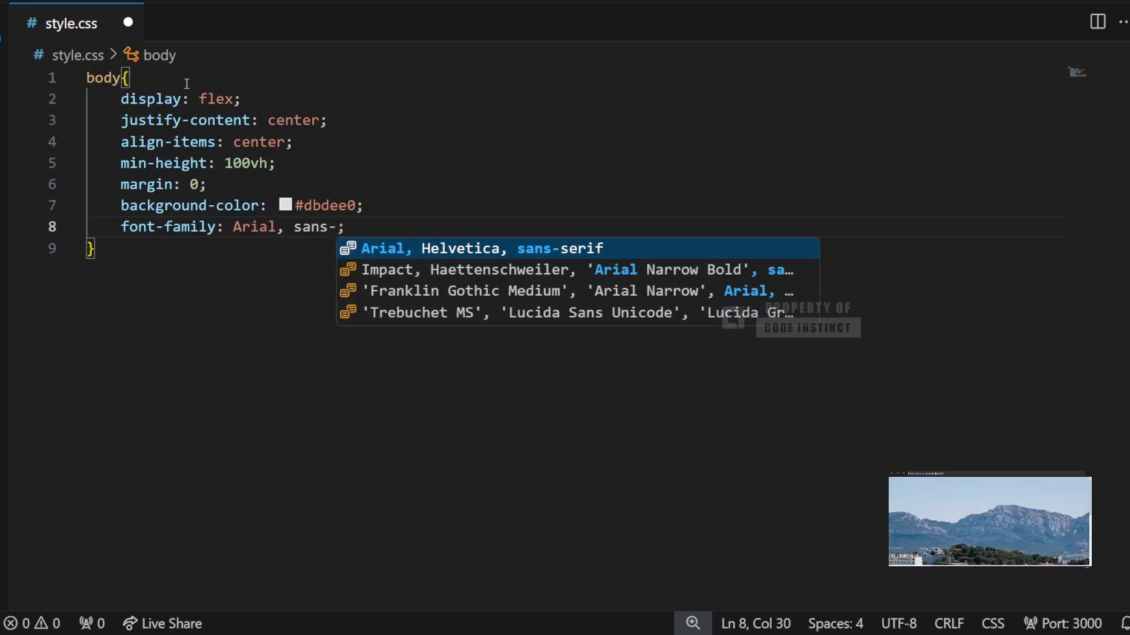
pyautogui.write('serif')
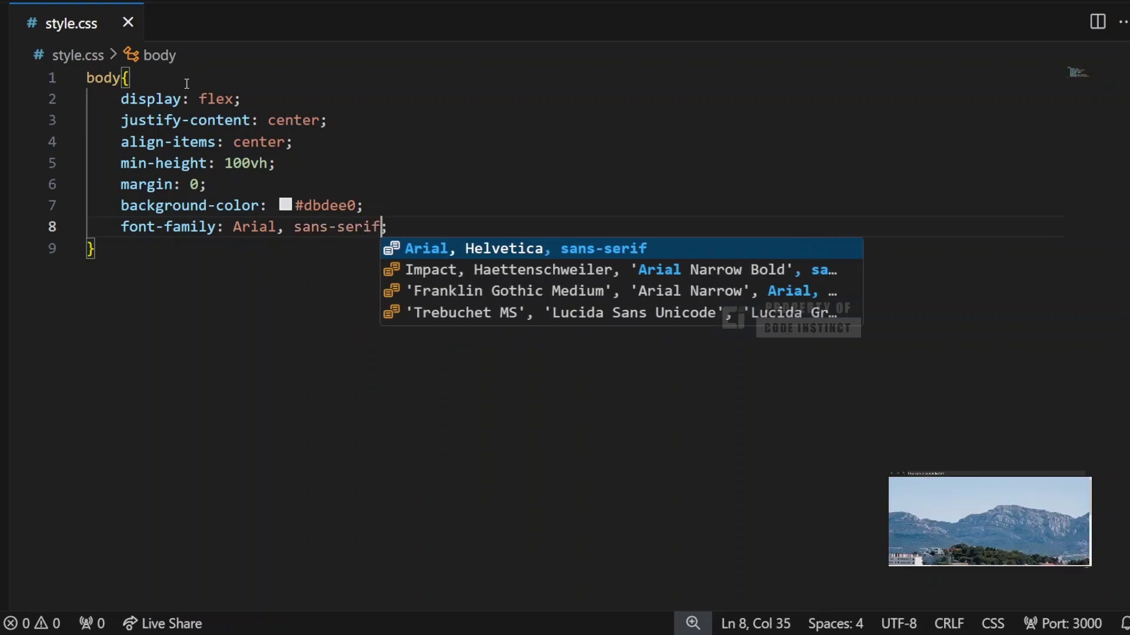
pyautogui.press('Down')
pyautogui.press('Up')
pyautogui.click(97, 247)
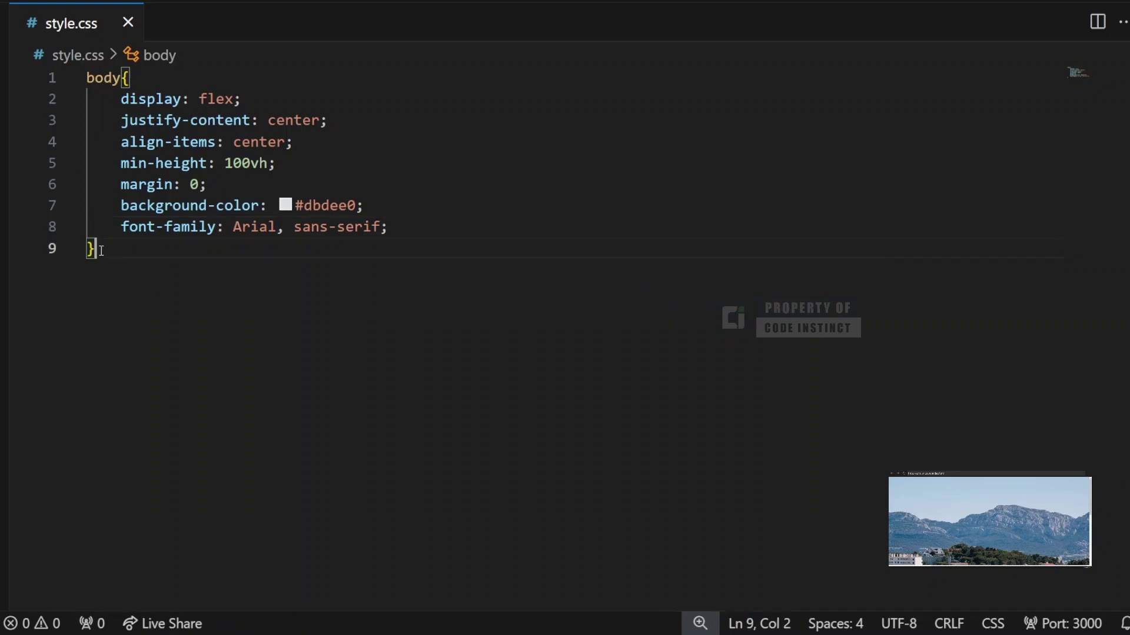
pyautogui.press('Return')
pyautogui.press('Return')
pyautogui.press('Return')
# Give .image-container relative position, 800px width and 600px height
pyautogui.press('Up')
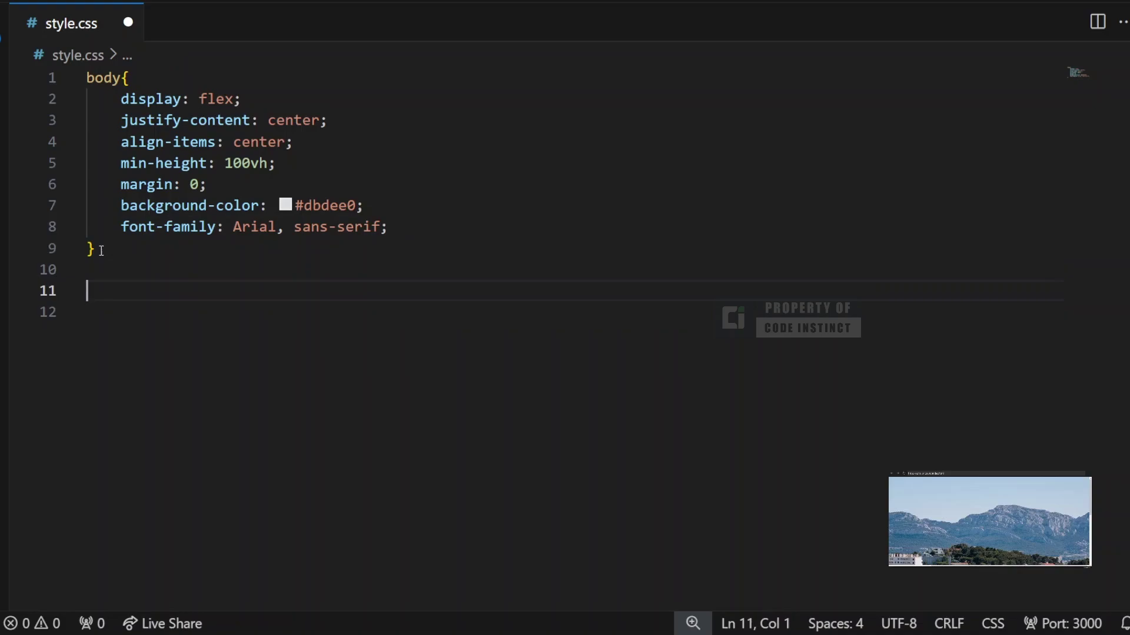
pyautogui.write('.')
pyautogui.write('image-')
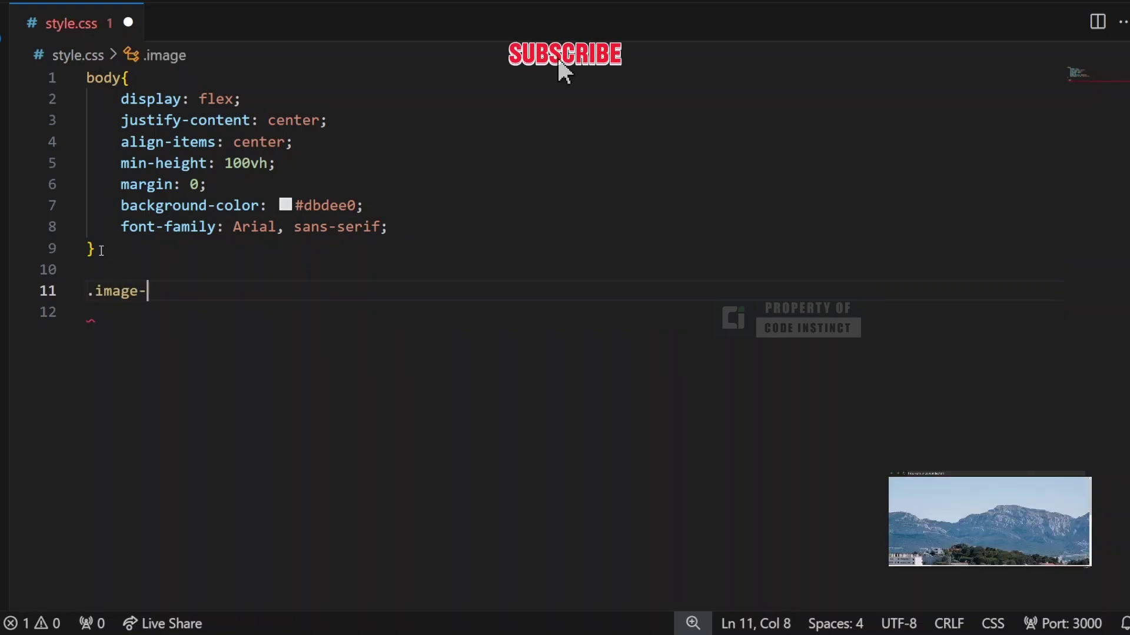
pyautogui.write('container{')
pyautogui.press('Return')
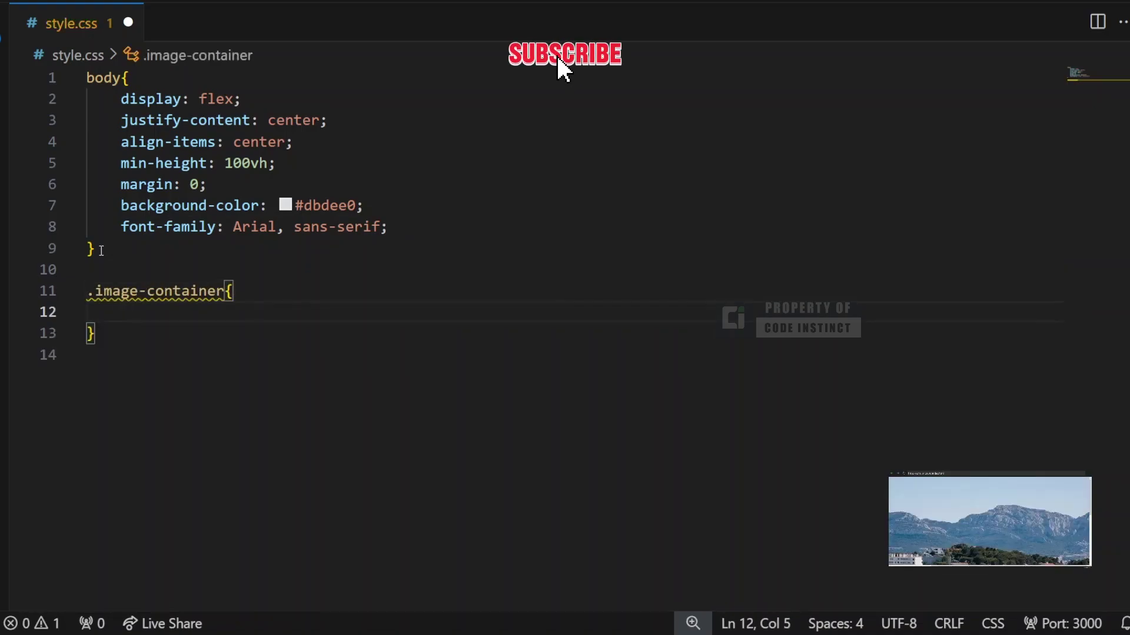
pyautogui.write('position: ')
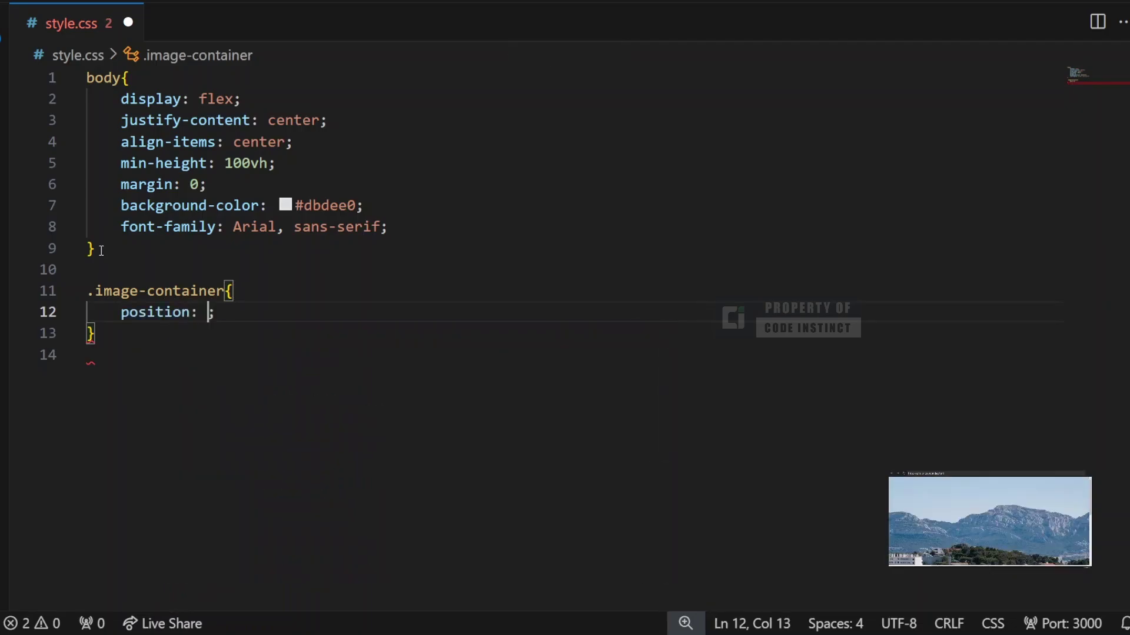
pyautogui.write('relative')
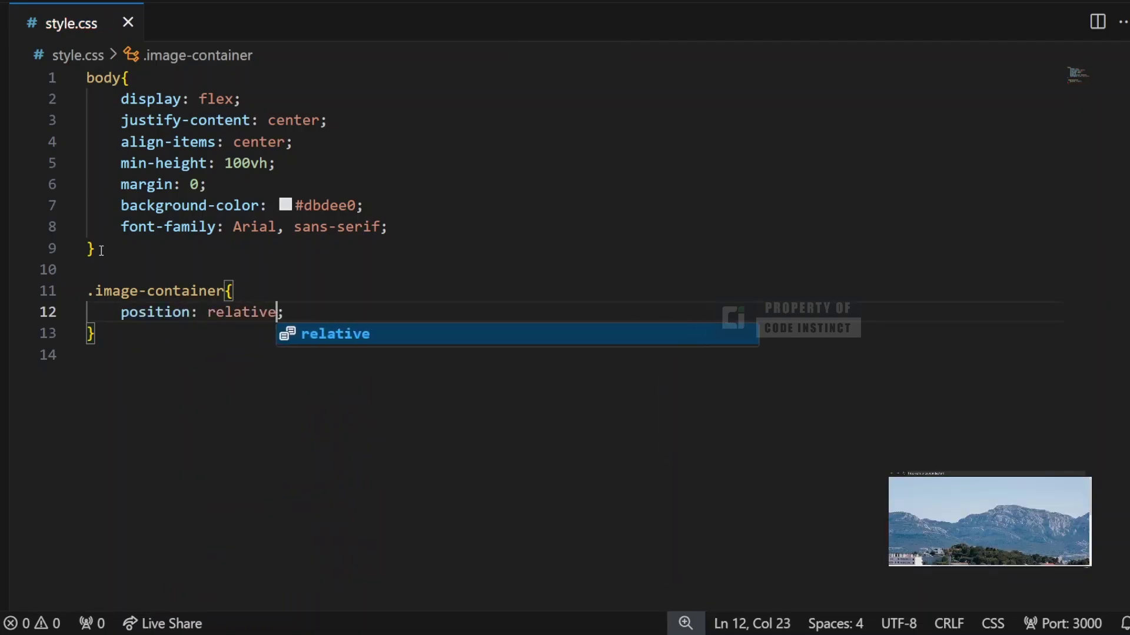
pyautogui.press('End')
pyautogui.press('Return')
pyautogui.write('width')
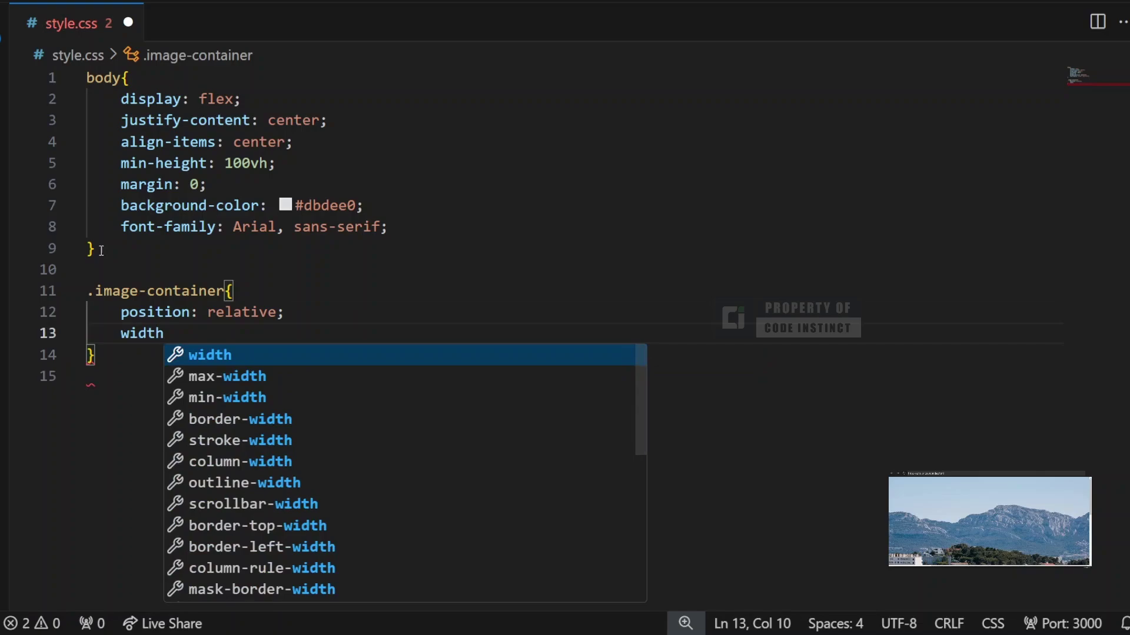
pyautogui.write(': 8')
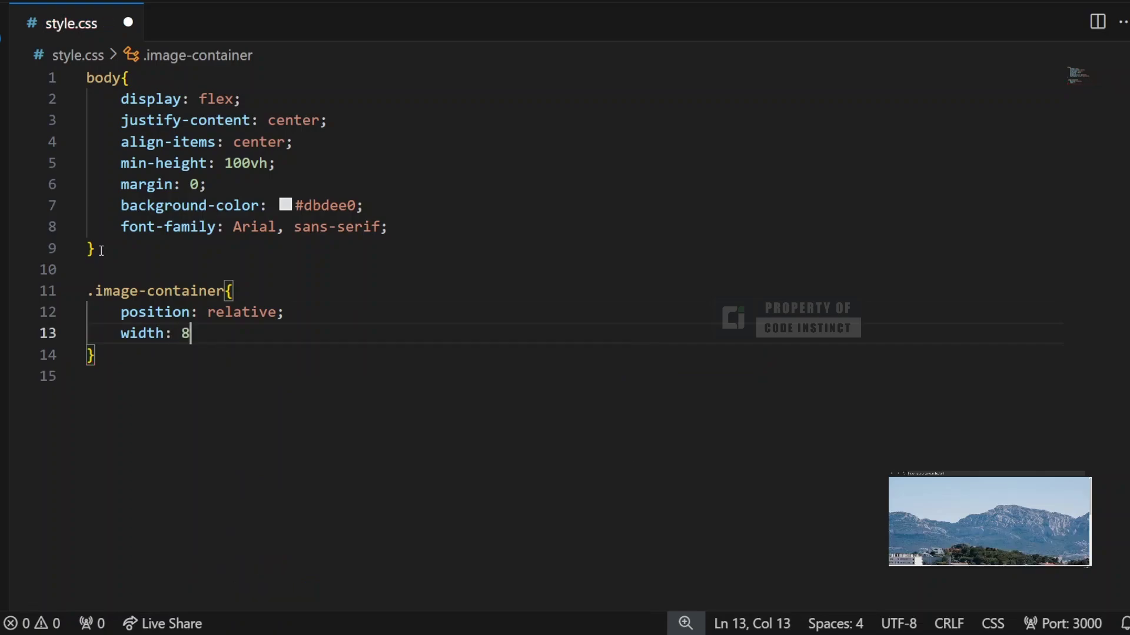
pyautogui.write('00px;')
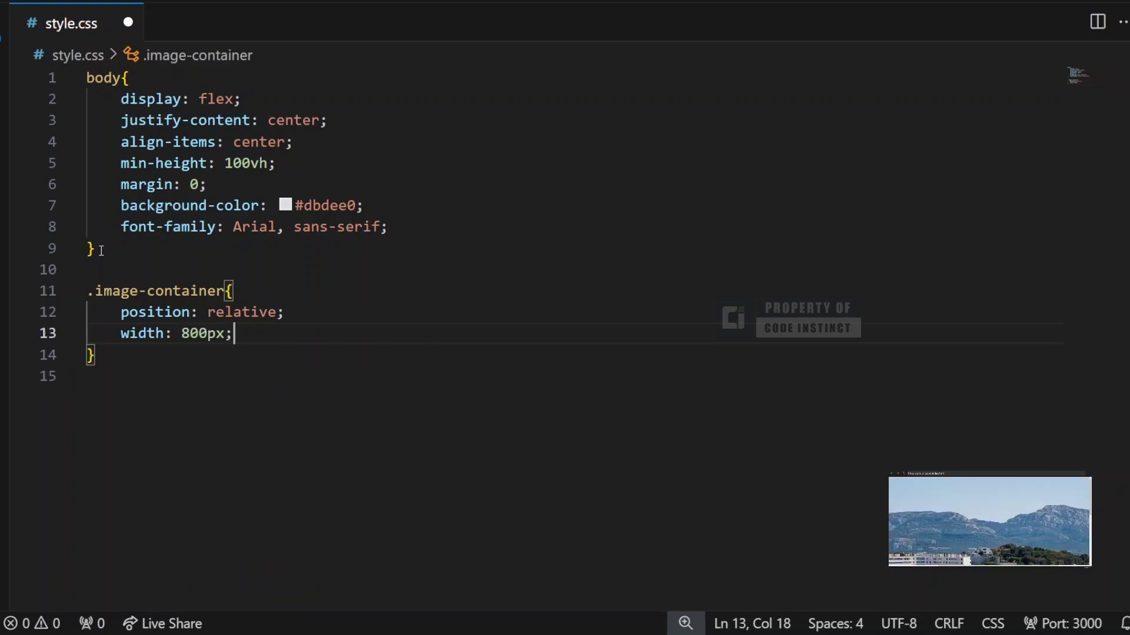
pyautogui.press('Return')
pyautogui.write('heimt')
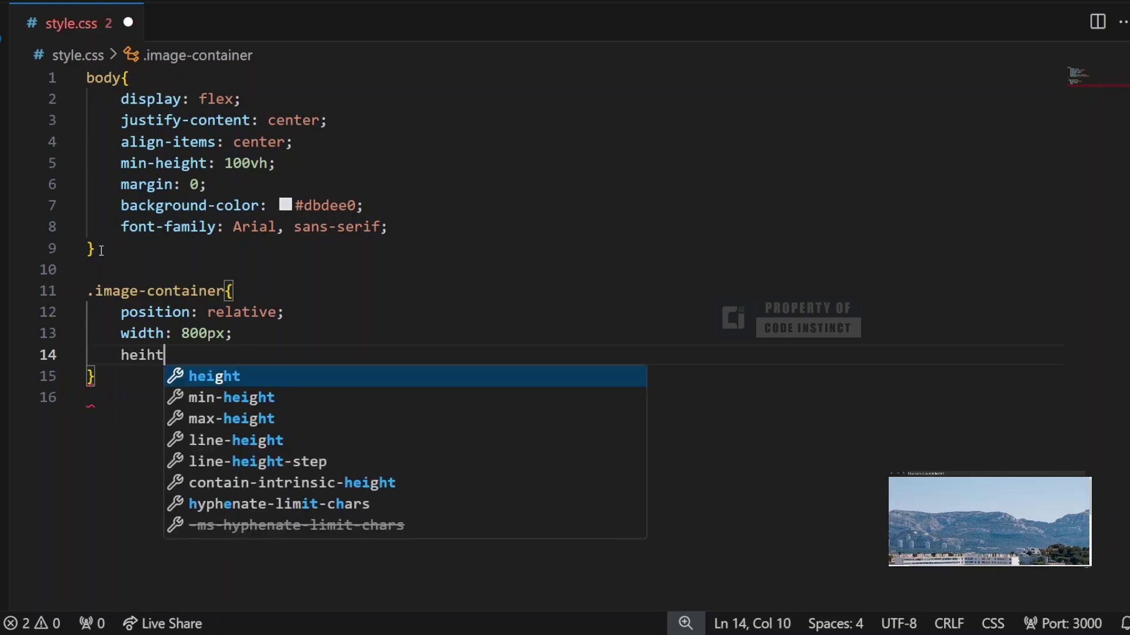
pyautogui.press('BackSpace')
pyautogui.press('BackSpace')
pyautogui.write('ght: 600')
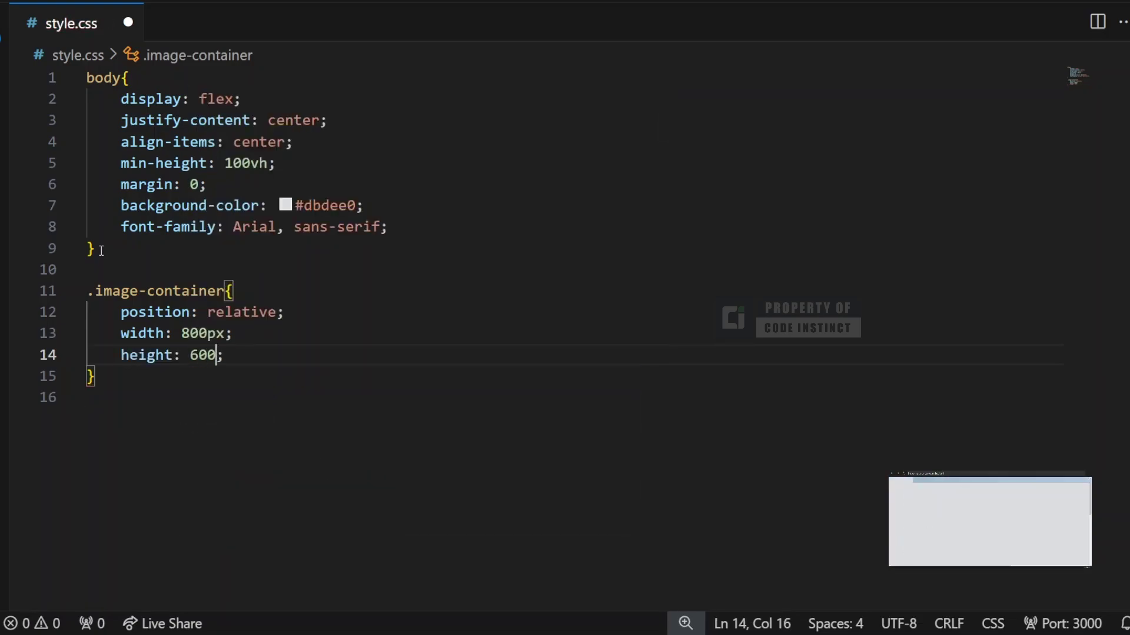
pyautogui.write('px;')
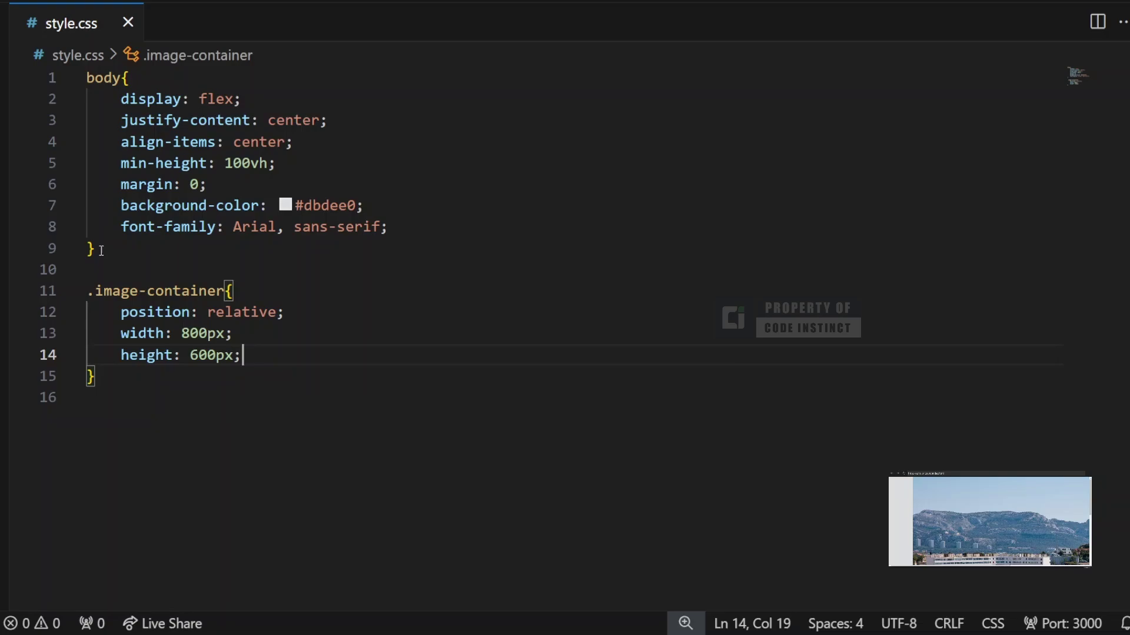
# Add overflow: hidden and border-radius: 15px to the container and save
pyautogui.press('Return')
pyautogui.write('overflo')
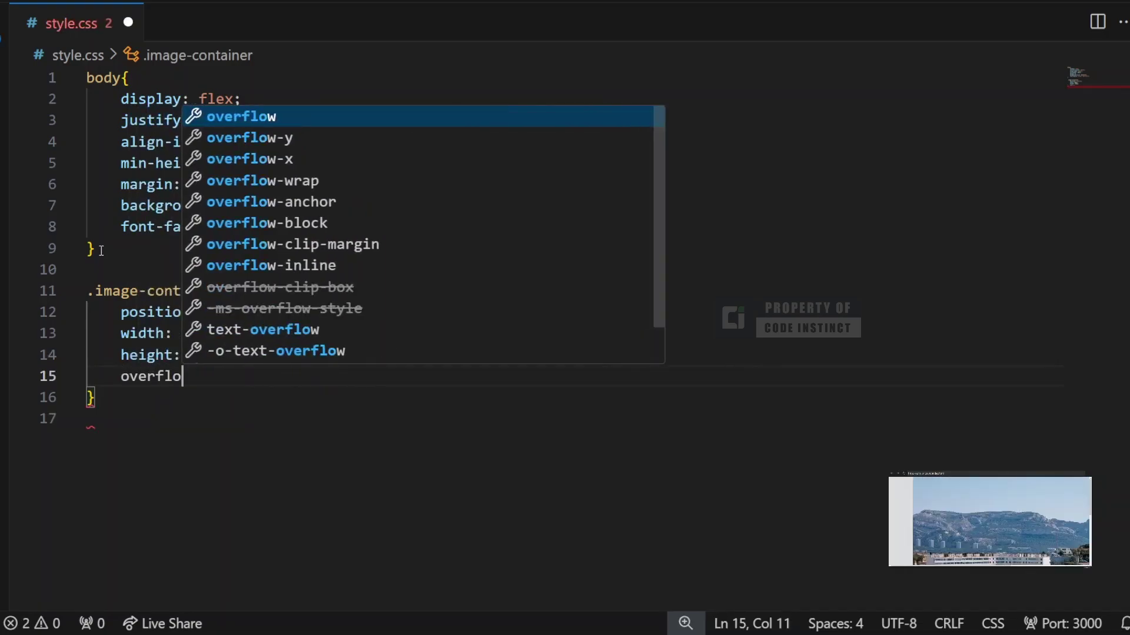
pyautogui.write('w: ')
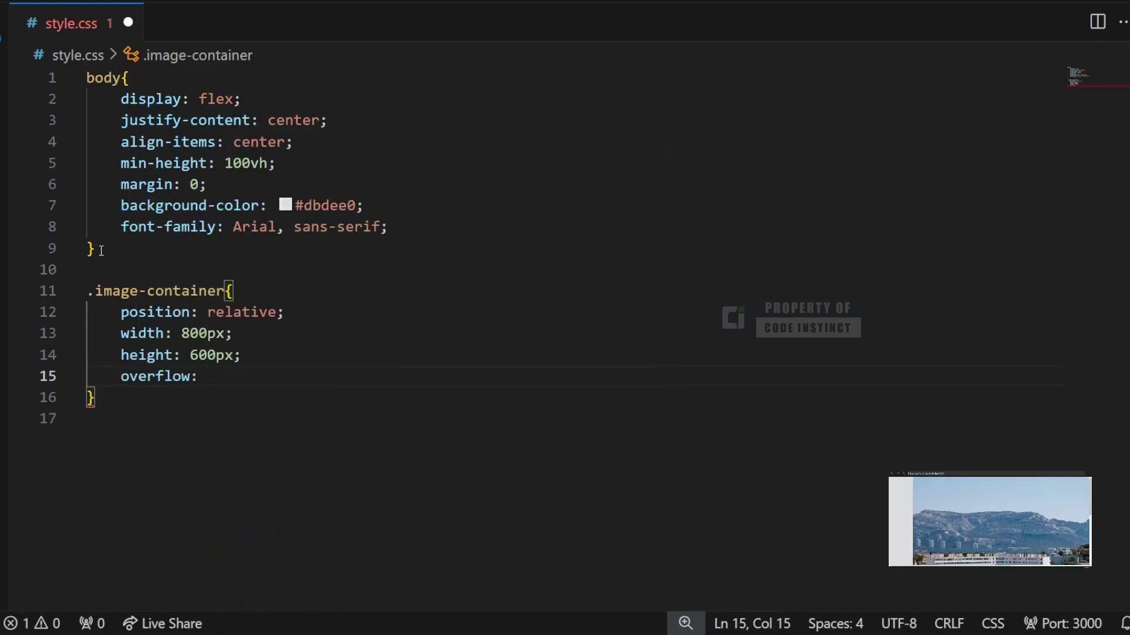
pyautogui.write('hidee')
pyautogui.press('BackSpace')
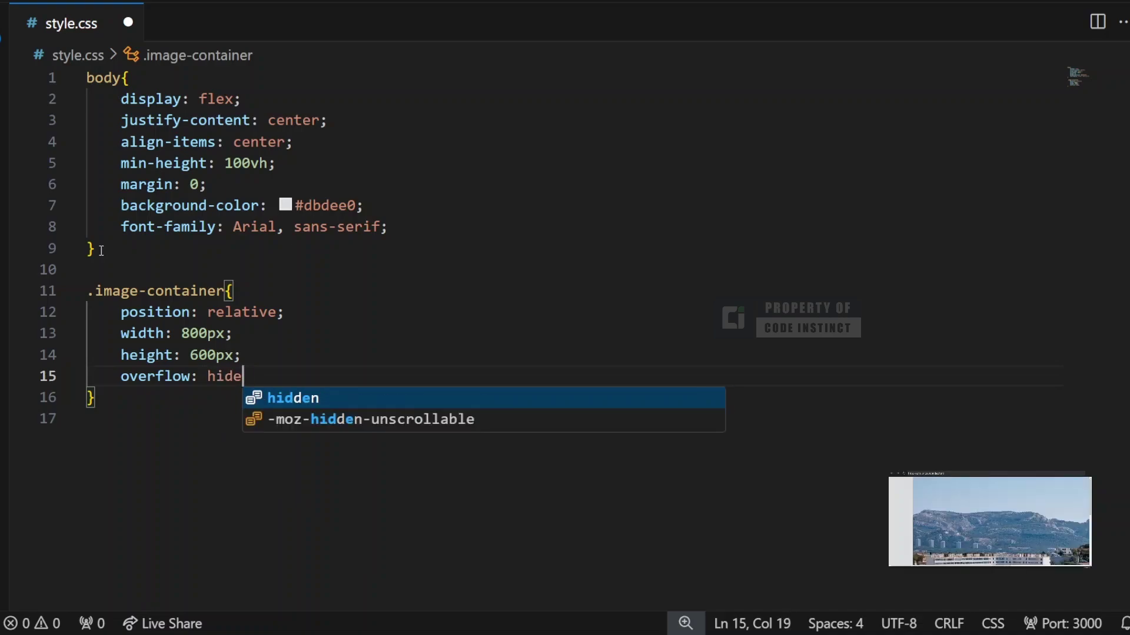
pyautogui.press('BackSpace')
pyautogui.press('Tab')
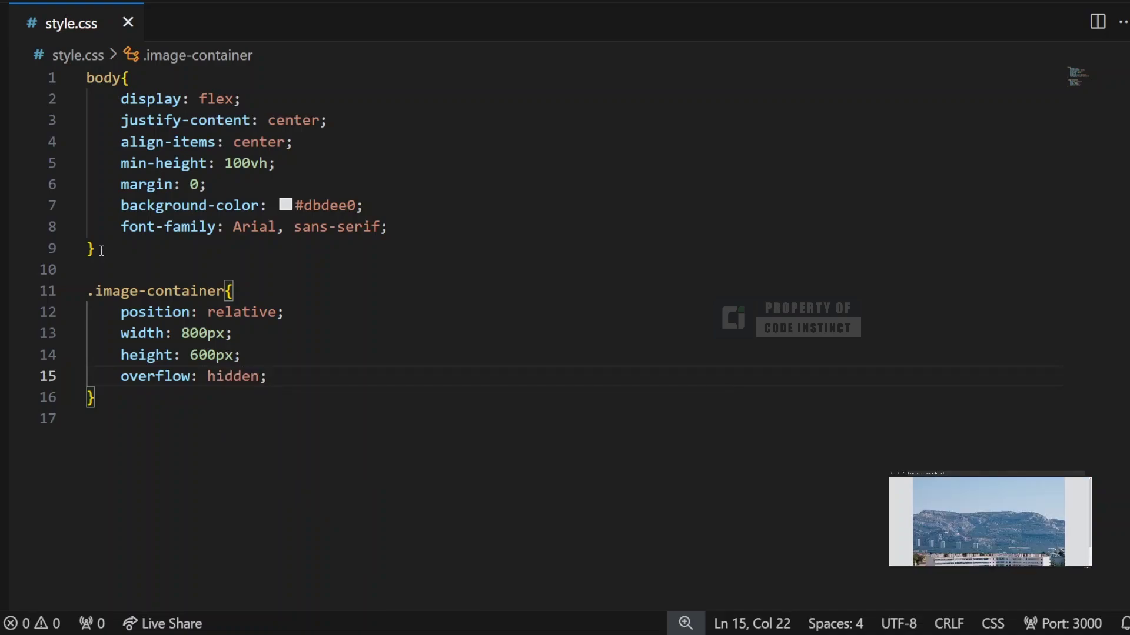
pyautogui.press('Return')
pyautogui.write('bor')
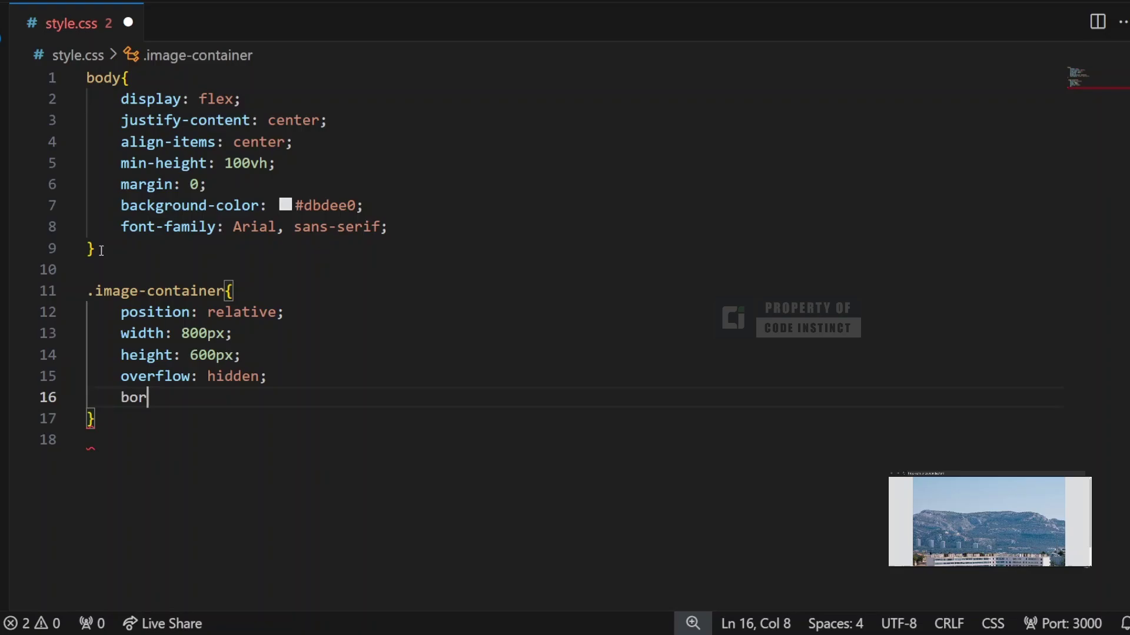
pyautogui.write('der-radius')
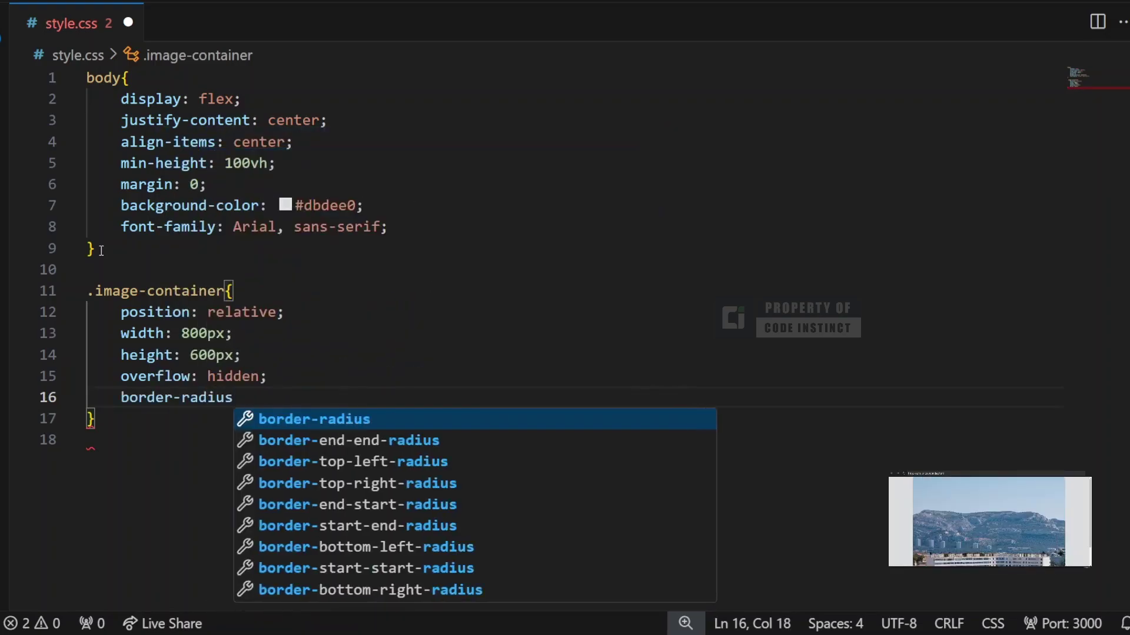
pyautogui.write(': 15;px;')
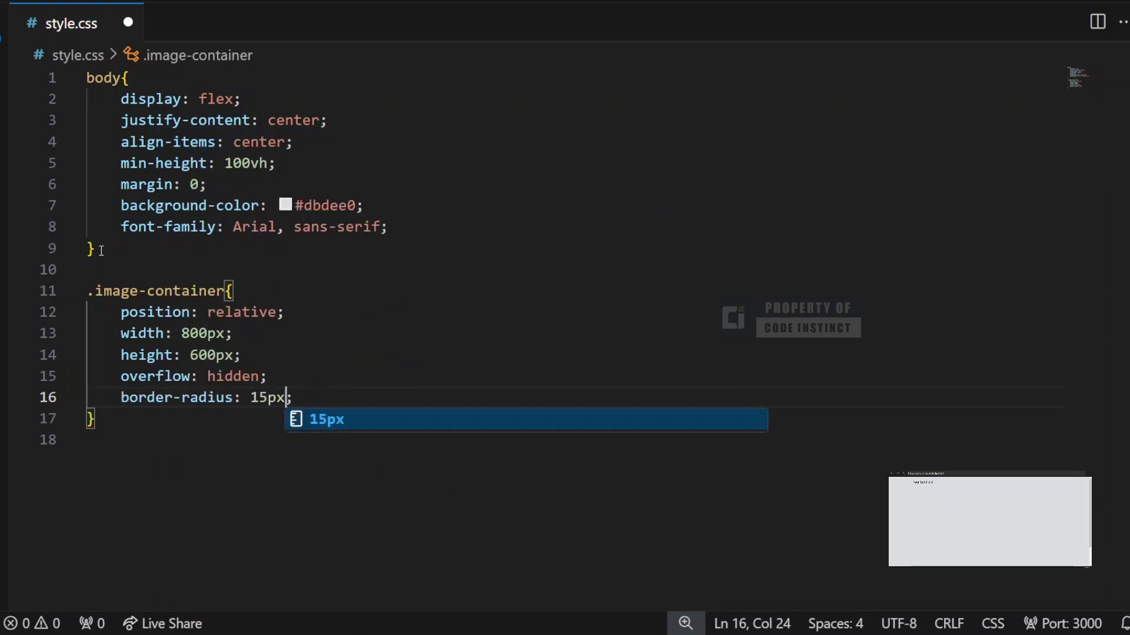
pyautogui.hotkey('ctrl', 's')
pyautogui.press('Escape')
# Add box-shadow: 0 8px 16px rgba(0, 0, 0, 0.2) to the container
pyautogui.press('Return')
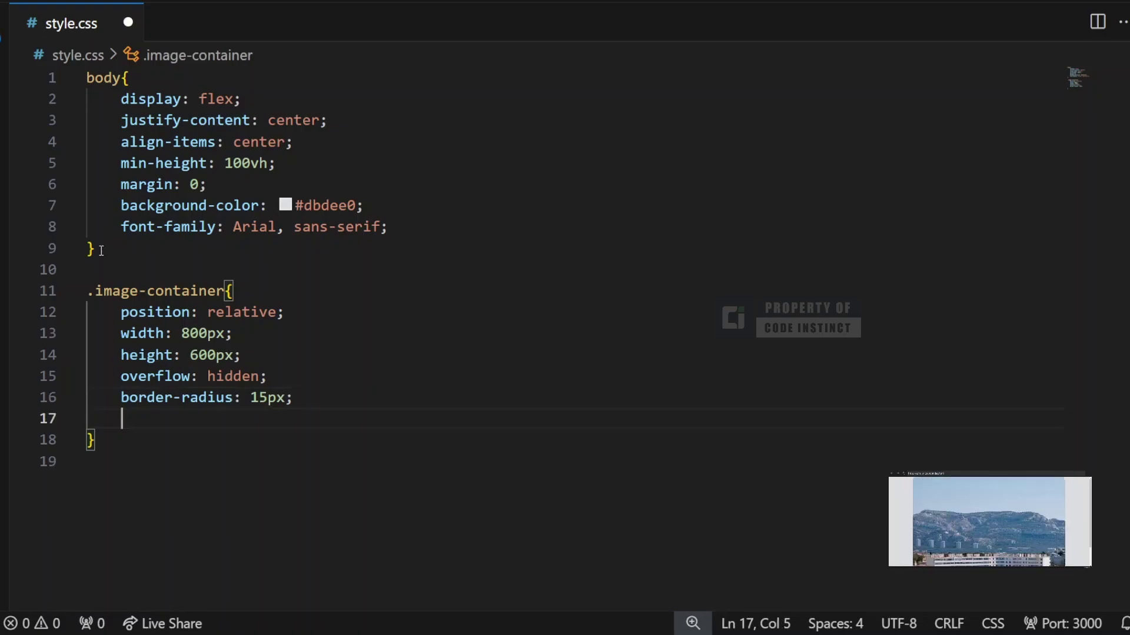
pyautogui.write('box-shadow')
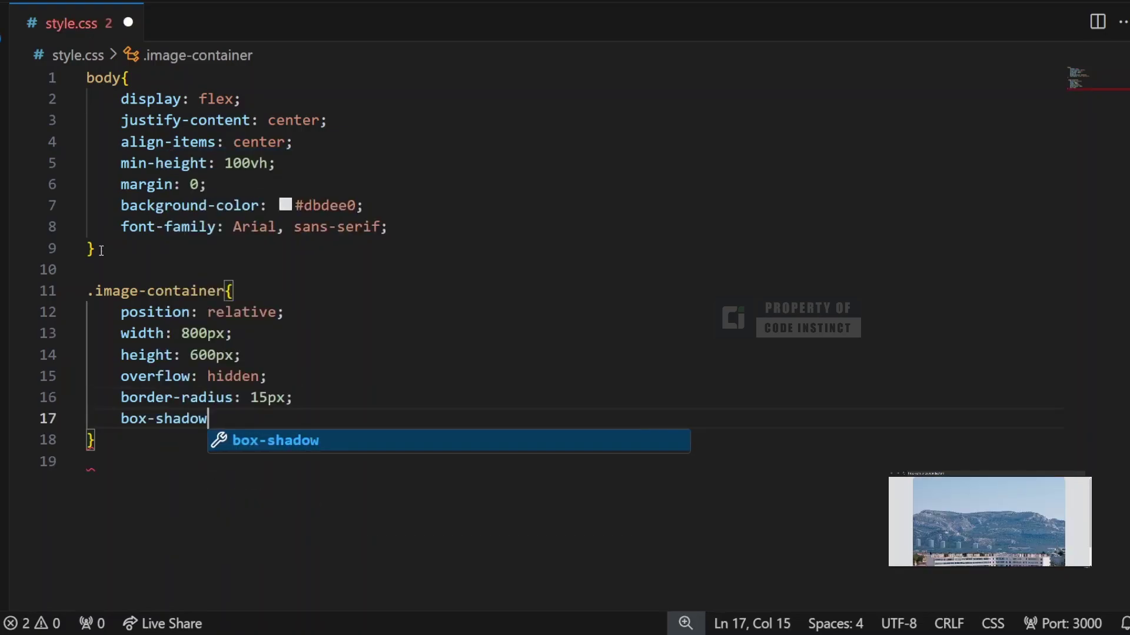
pyautogui.press('Return')
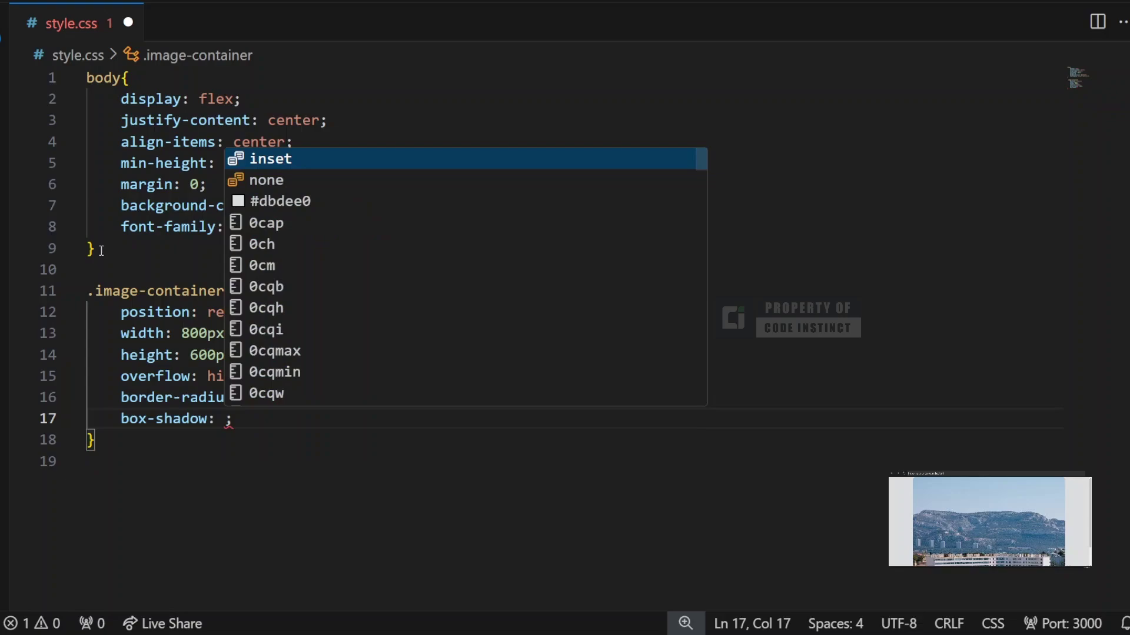
pyautogui.write('0 8')
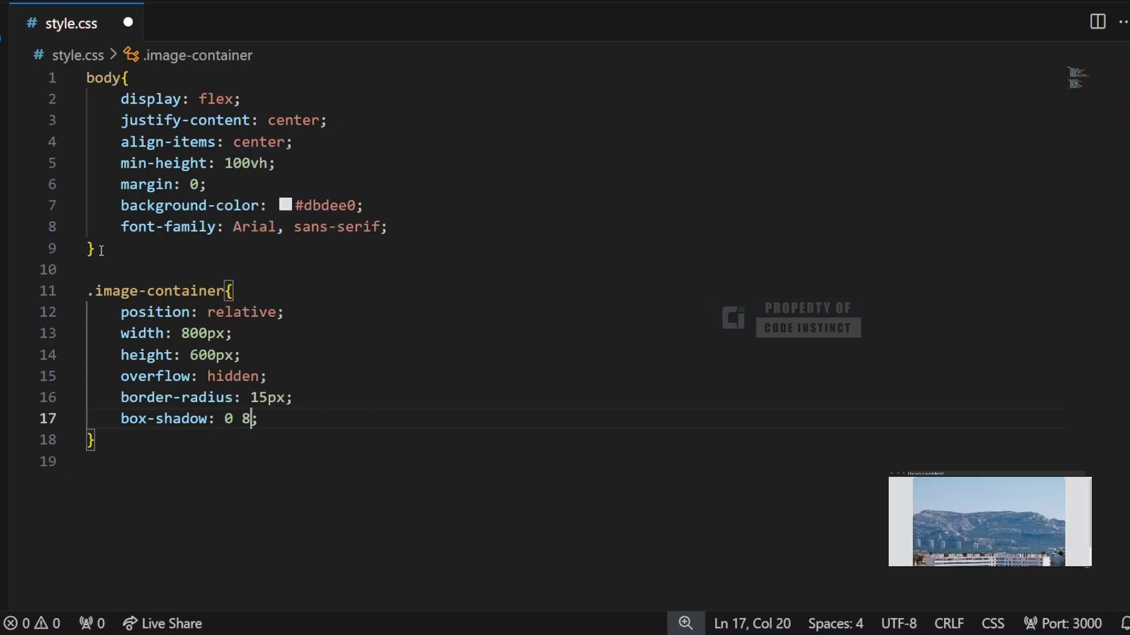
pyautogui.write('px 16')
pyautogui.write('px')
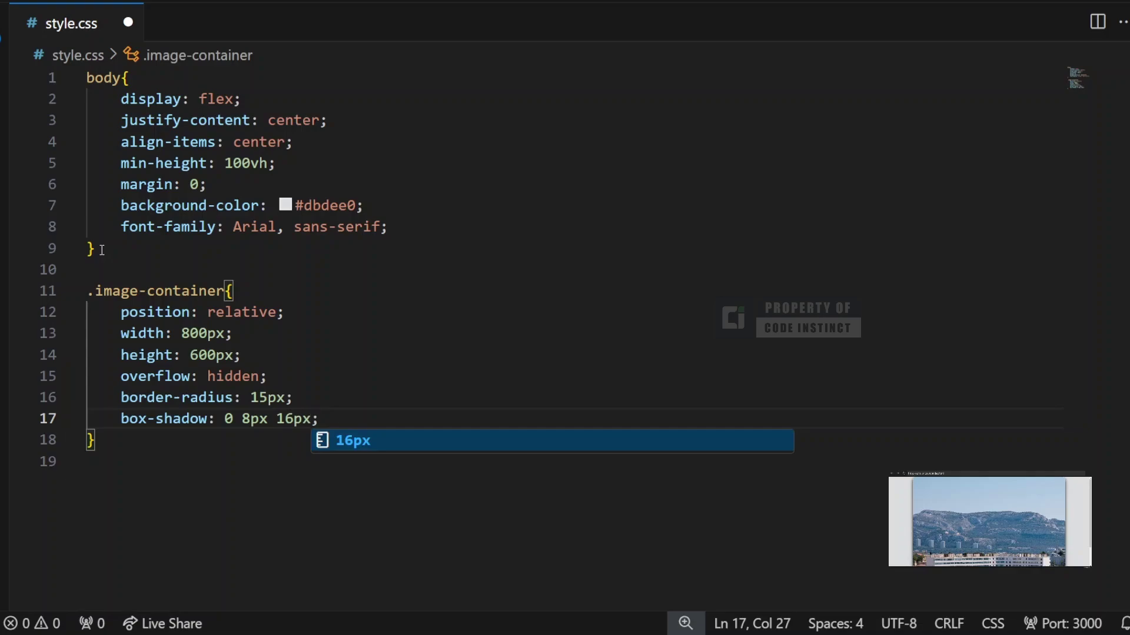
pyautogui.write(' rgba')
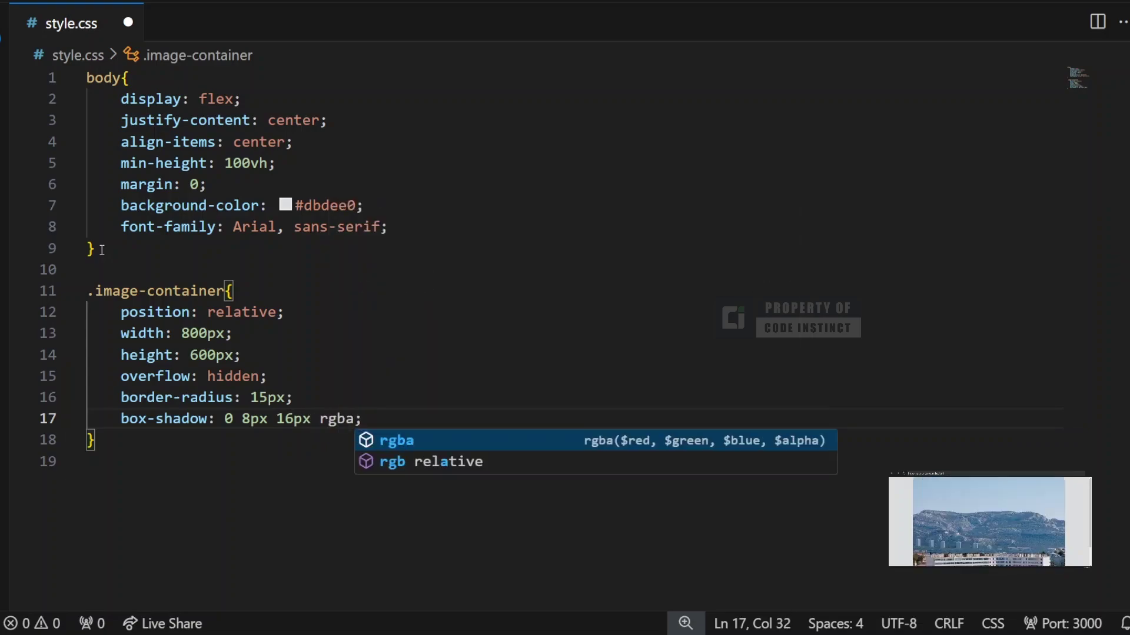
pyautogui.write('(0, ')
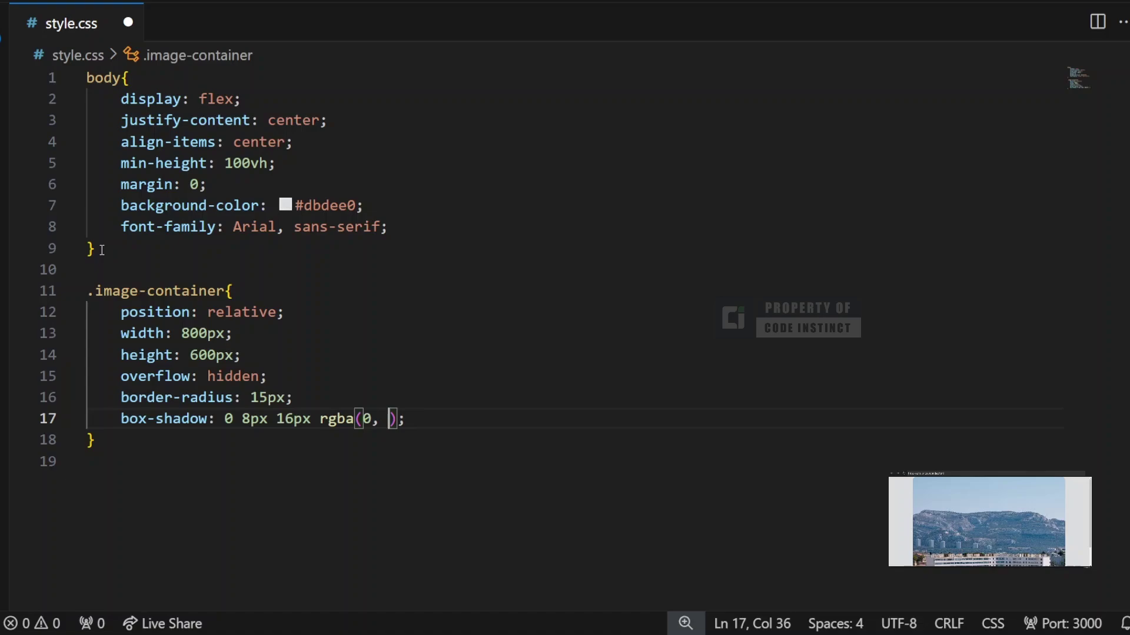
pyautogui.write('0, 0')
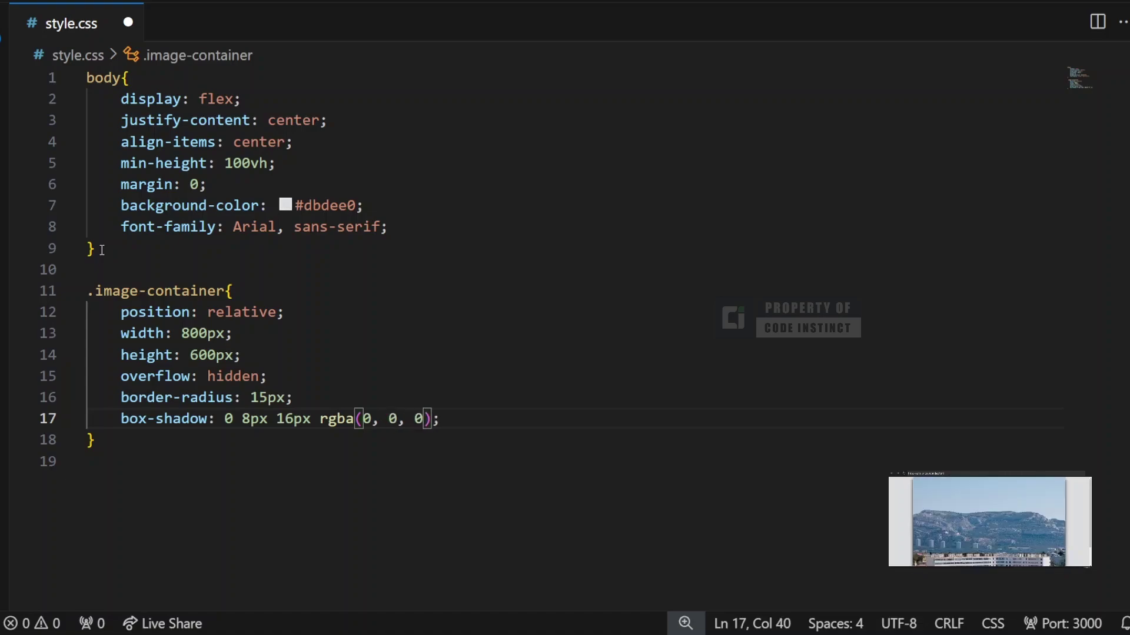
pyautogui.write(', 0')
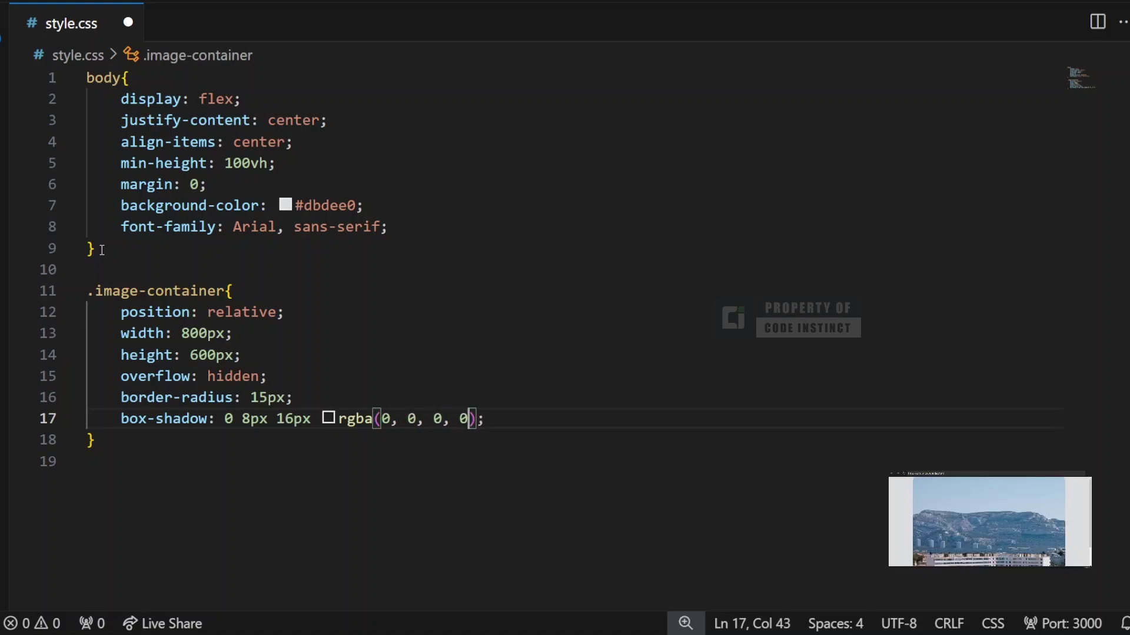
pyautogui.write('.2')
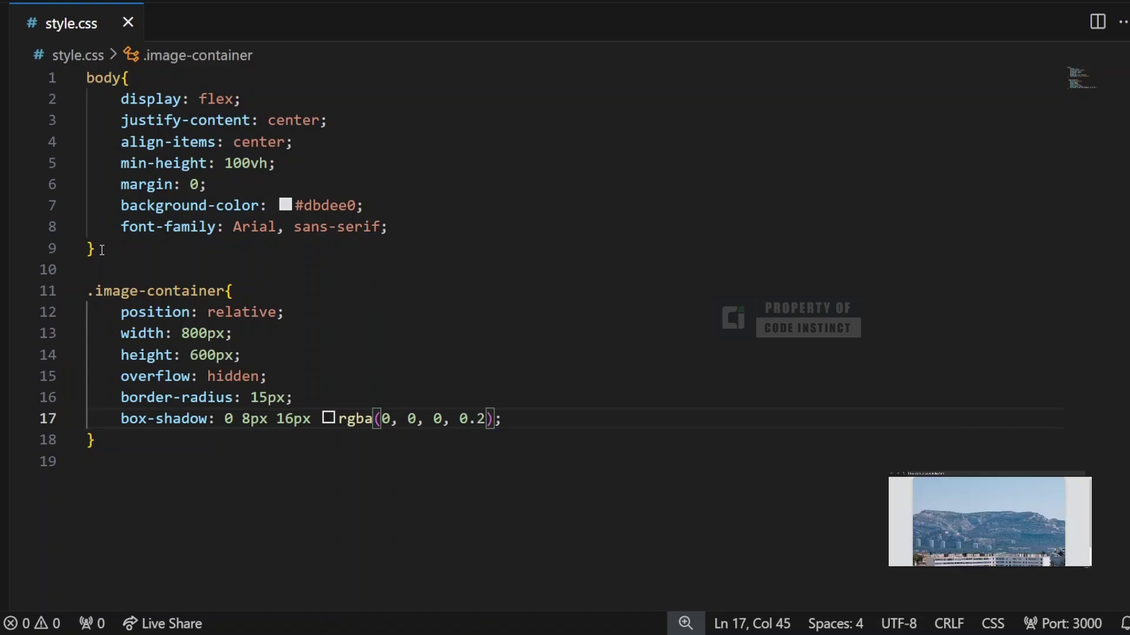
pyautogui.press('Down')
pyautogui.press('Down')
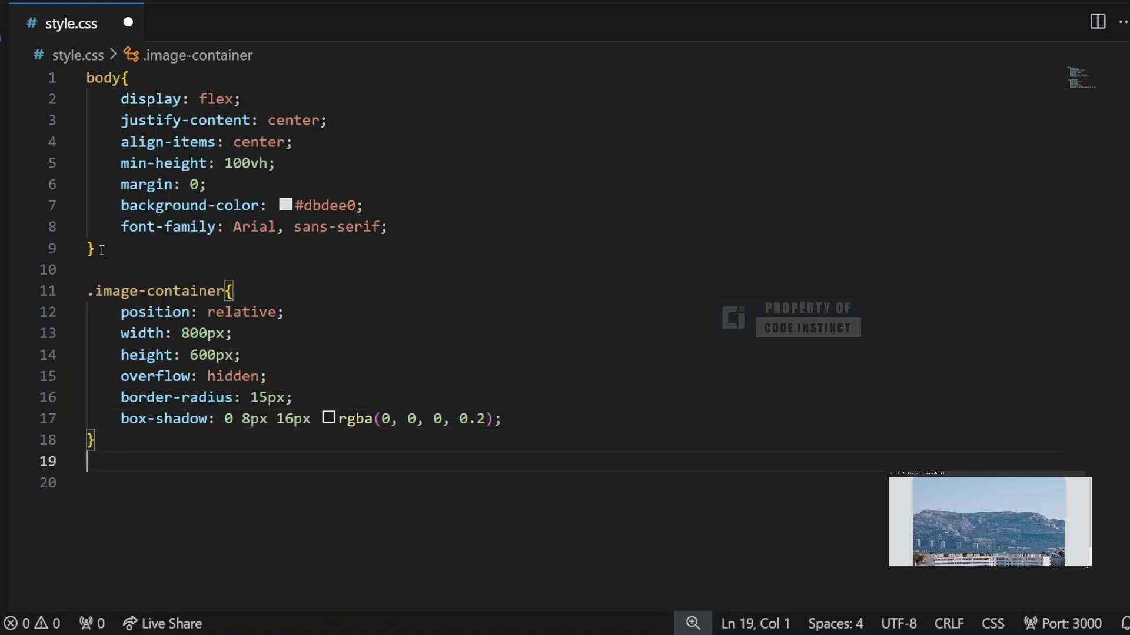
pyautogui.press('Return')
pyautogui.press('Return')
pyautogui.scroll(-3, 102, 250)
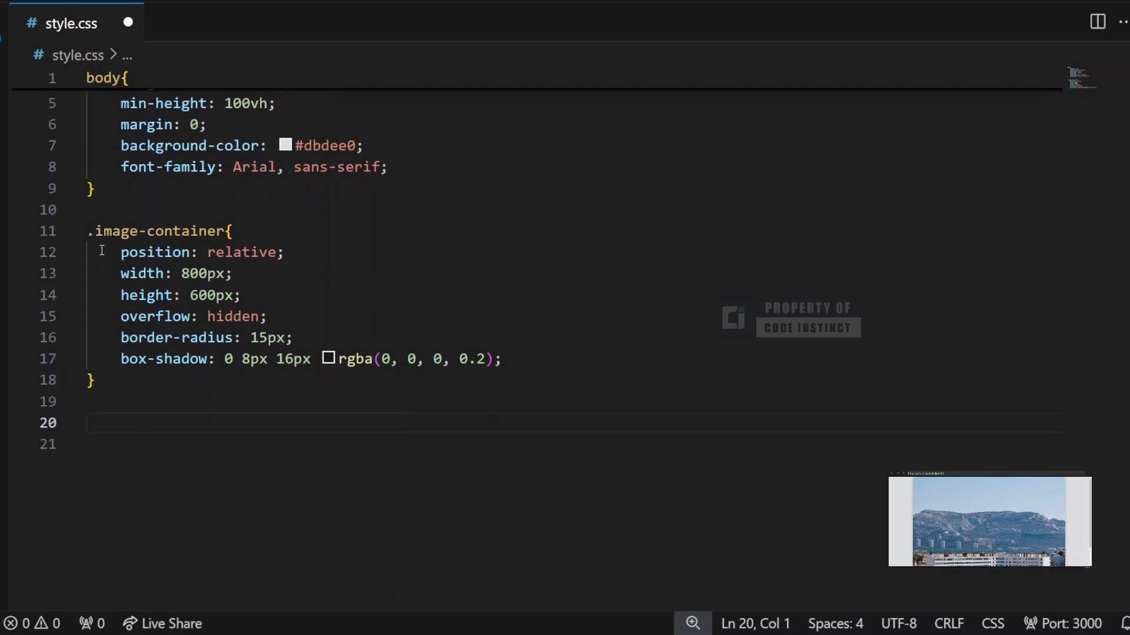
pyautogui.scroll(-3, 100, 250)
pyautogui.scroll(-3, 101, 250)
pyautogui.scroll(-2, 101, 250)
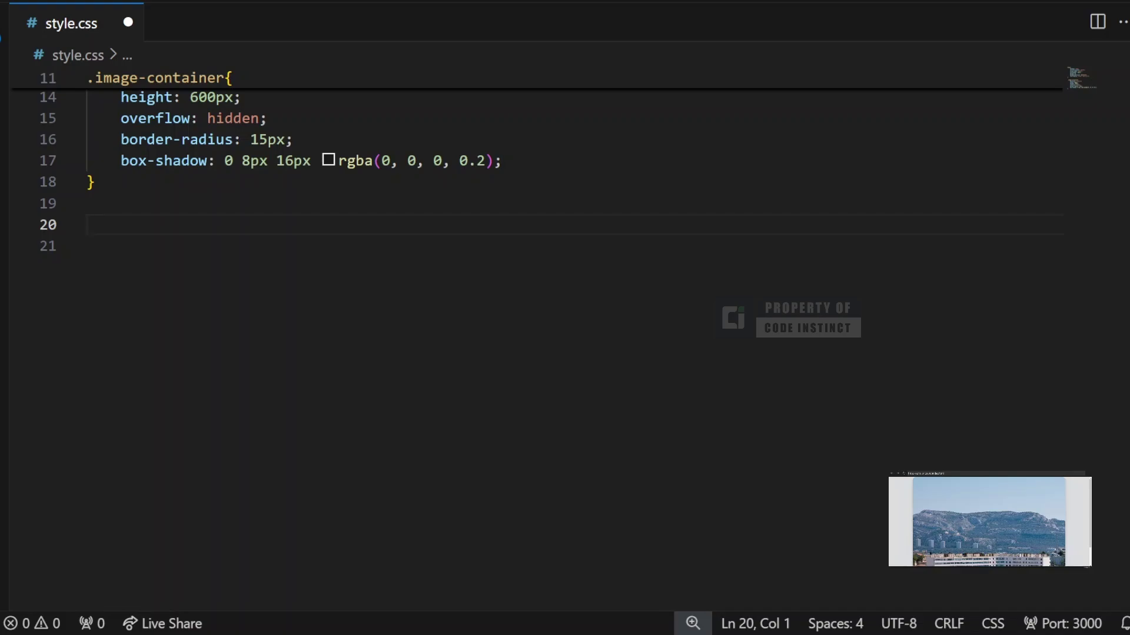
pyautogui.write('.ima')
# Create an .image-container img rule with 100% width and height
pyautogui.press('Tab')
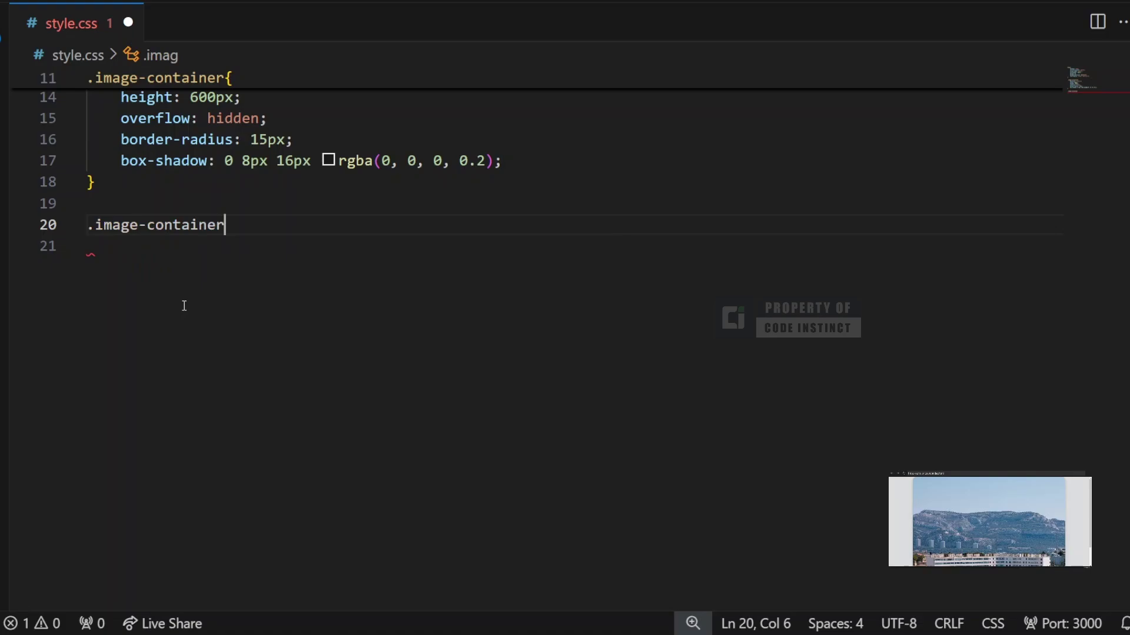
pyautogui.write('img')
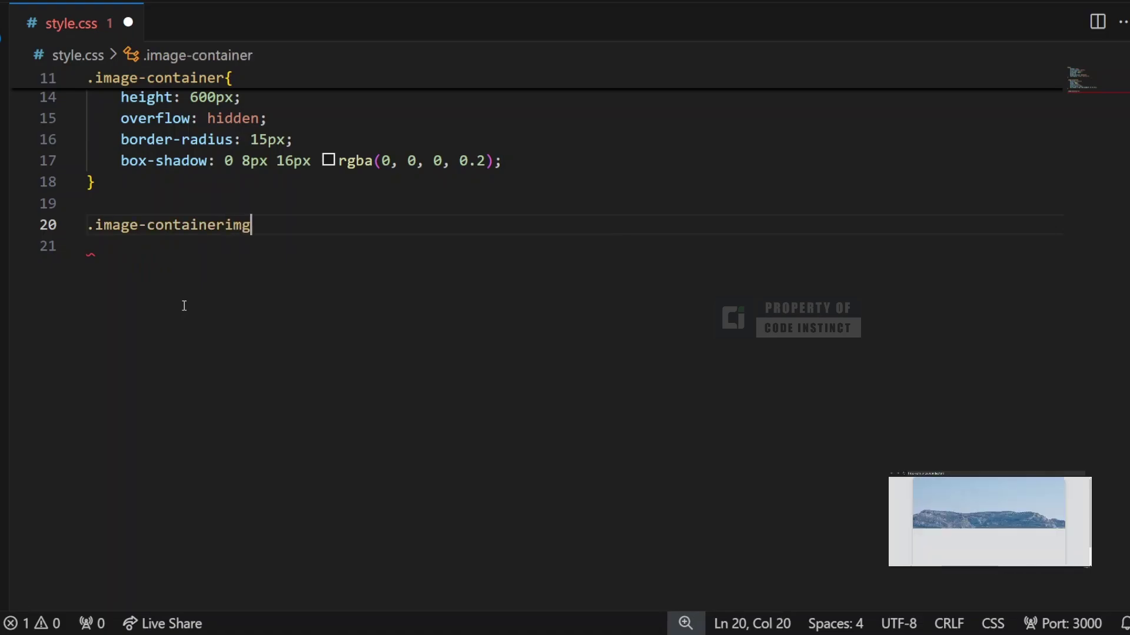
pyautogui.write('{')
pyautogui.press('Return')
pyautogui.write('wid')
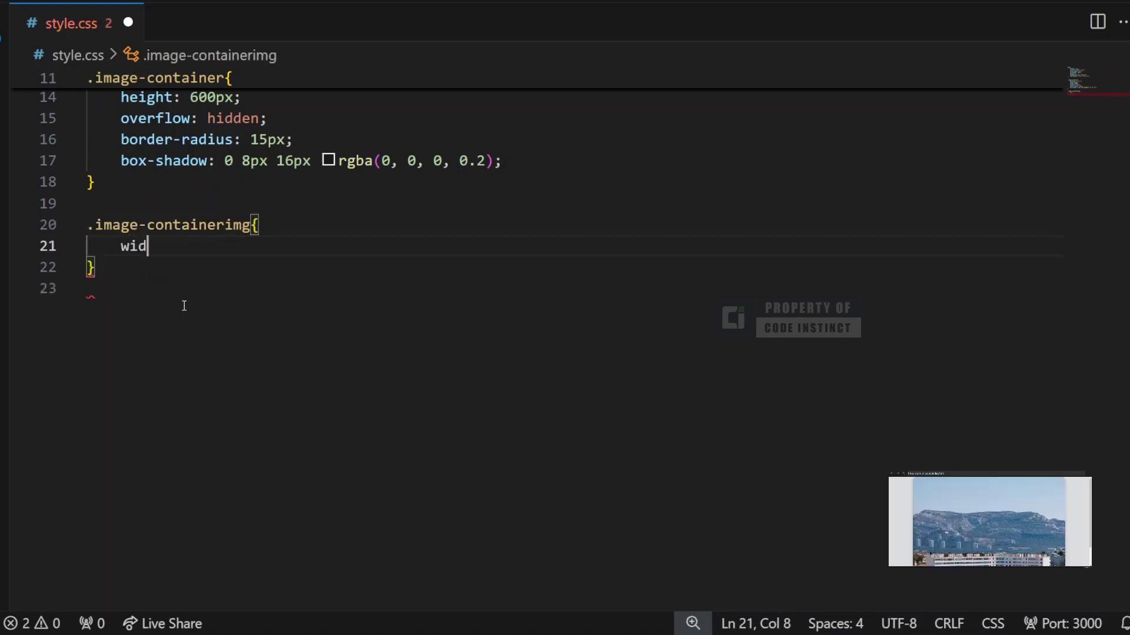
pyautogui.write('th:')
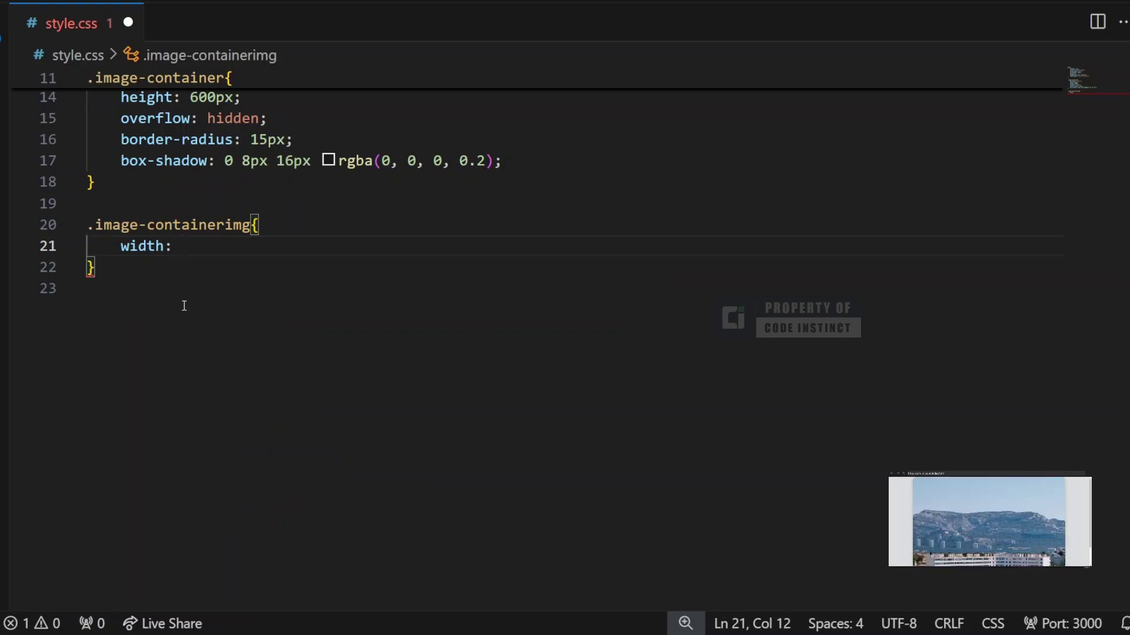
pyautogui.click(225, 225)
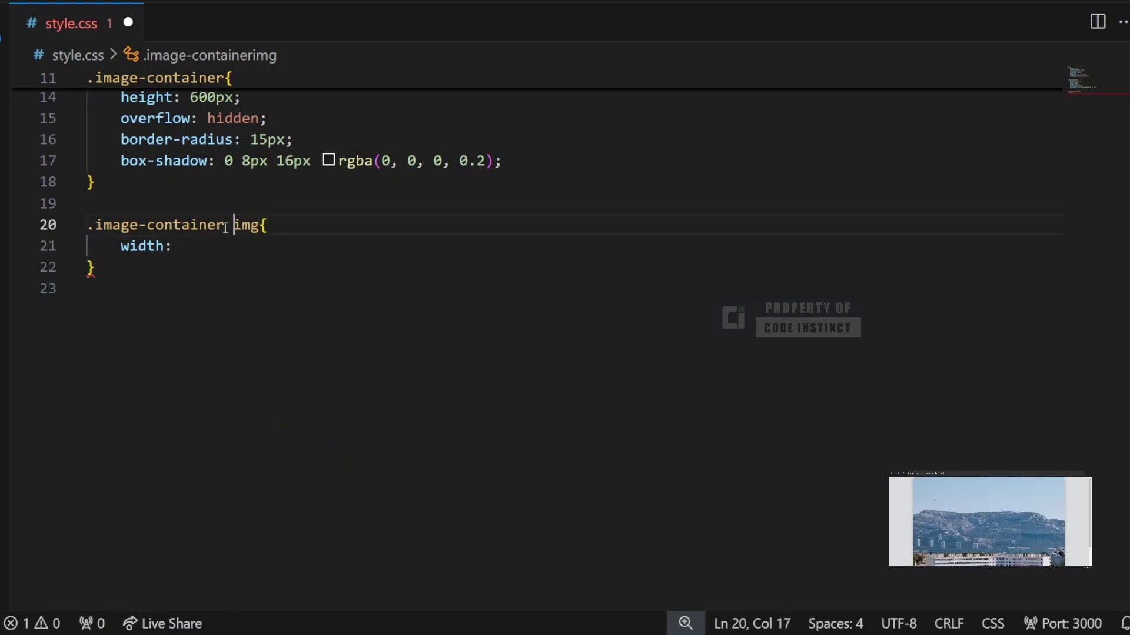
pyautogui.click(205, 246)
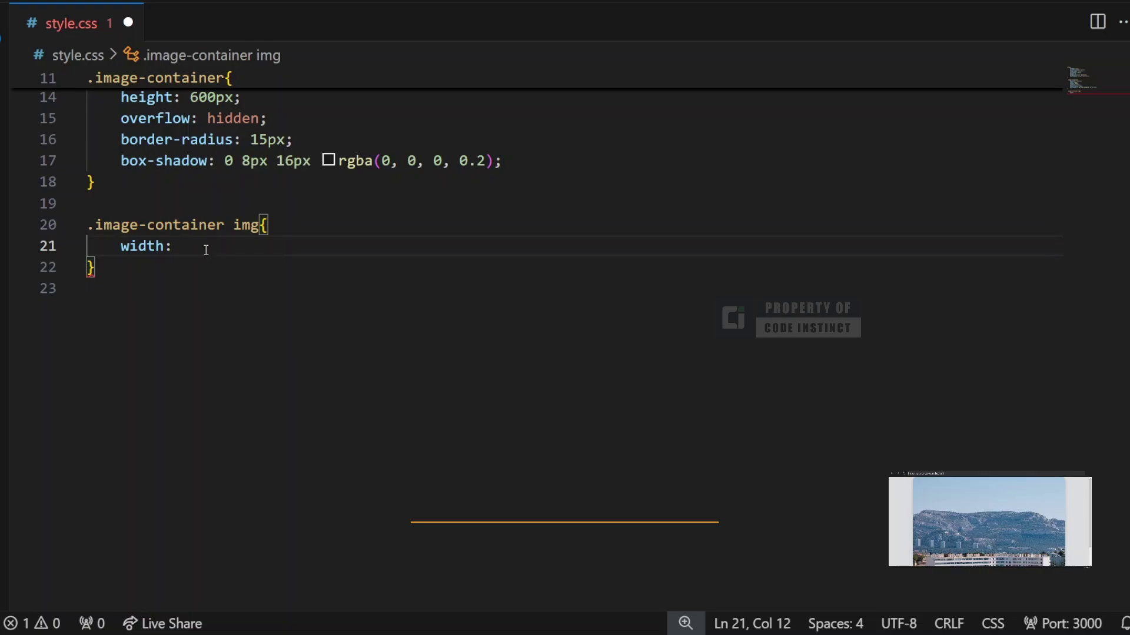
pyautogui.write('100')
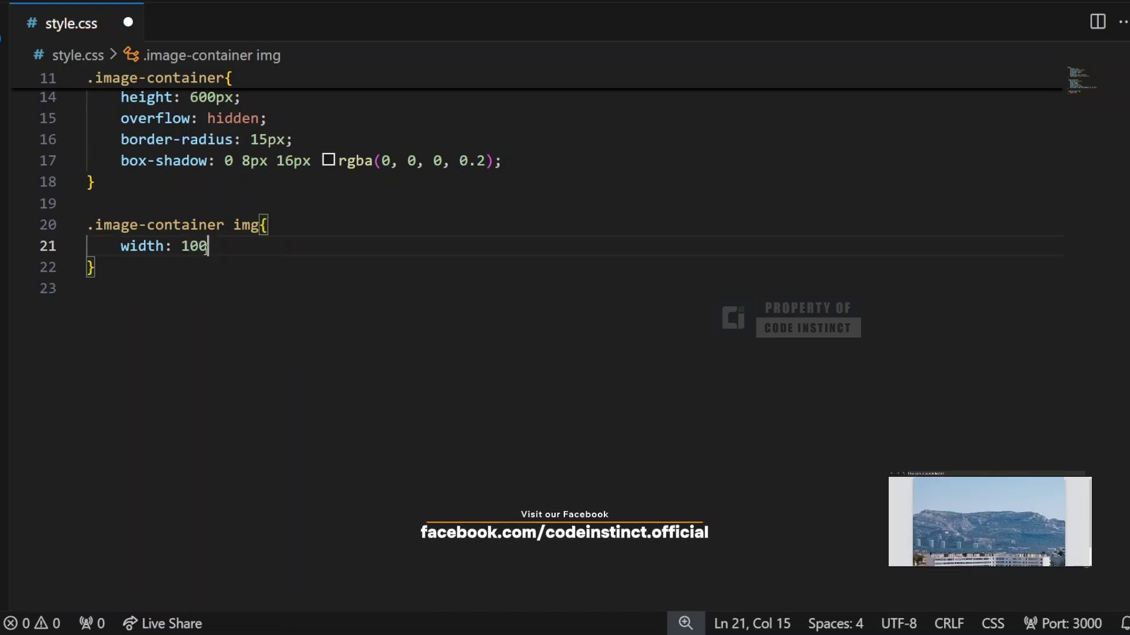
pyautogui.write('%;')
pyautogui.hotkey('ctrl', 's')
pyautogui.press('Return')
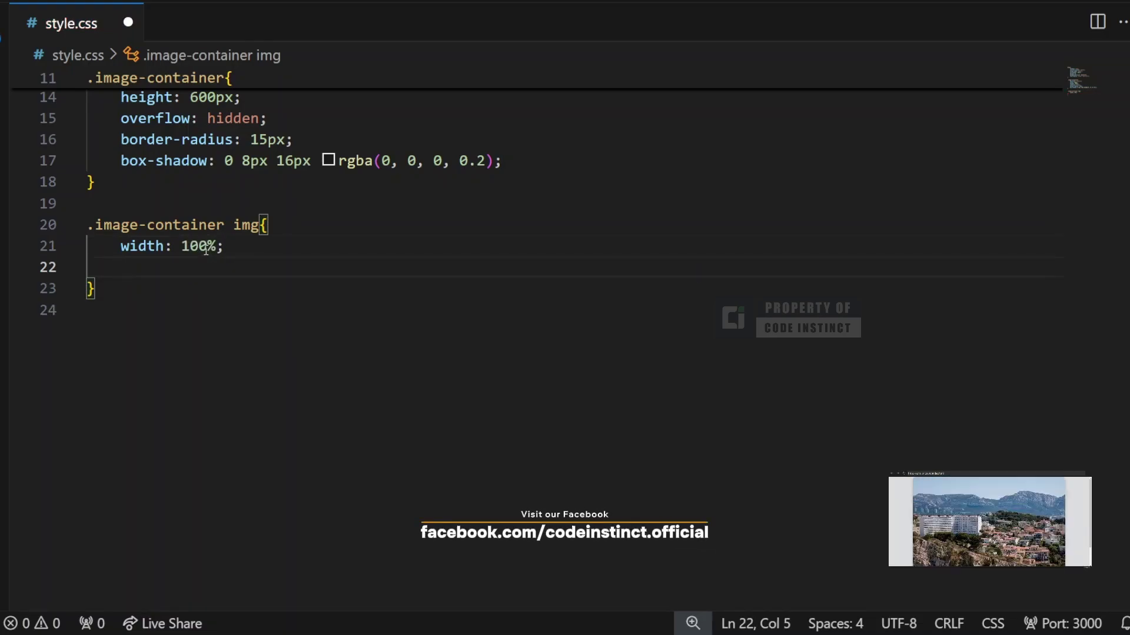
pyautogui.write('j')
pyautogui.press('BackSpace')
pyautogui.write('height: ')
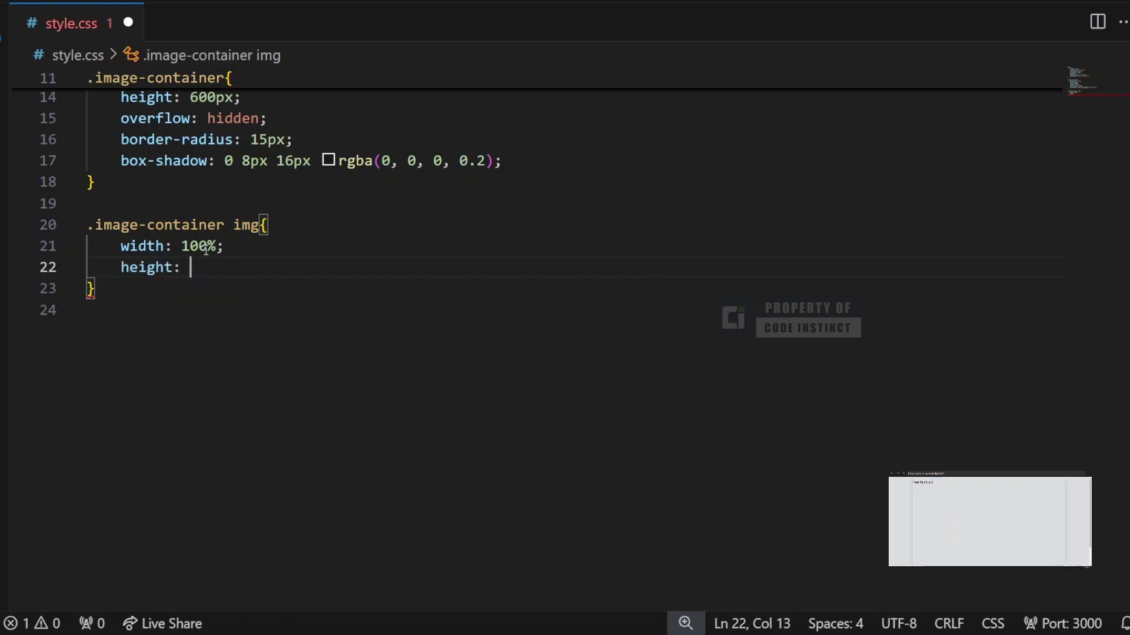
pyautogui.write('100%;')
pyautogui.hotkey('ctrl', 's')
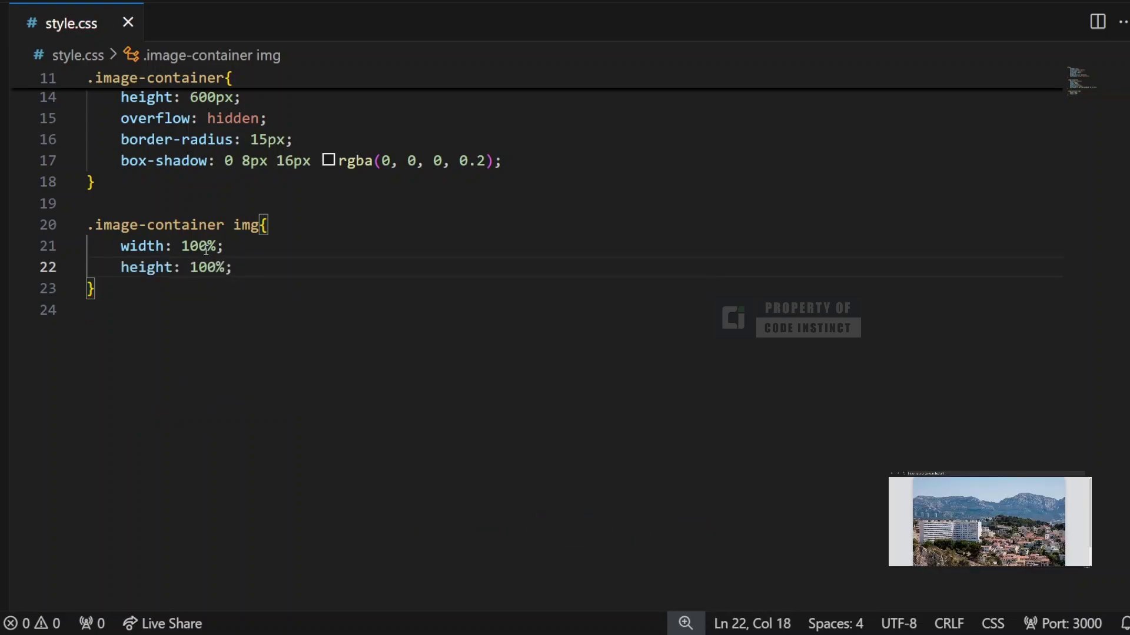
# Add object-fit: cover to the img rule and save
pyautogui.press('Return')
pyautogui.write('object')
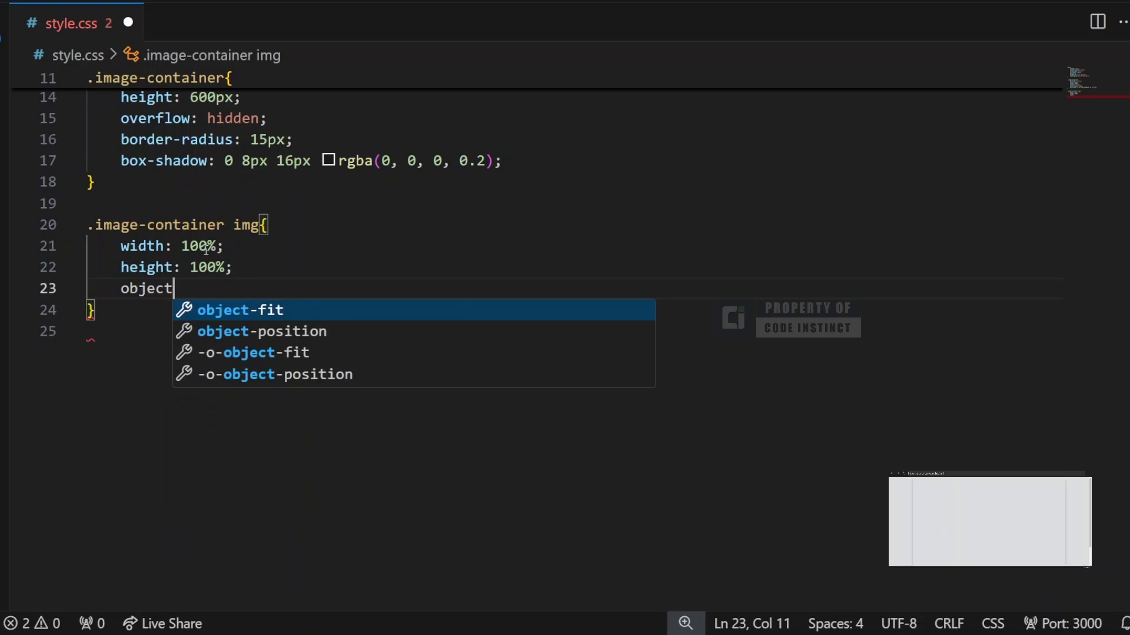
pyautogui.press('Tab')
pyautogui.write('cover')
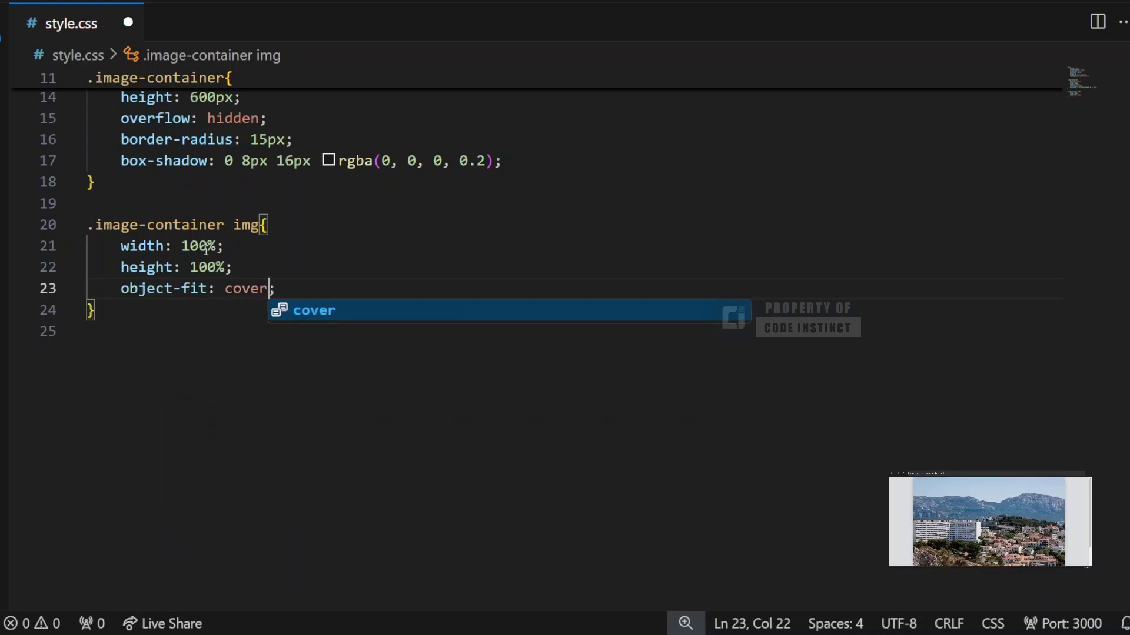
pyautogui.press('End')
pyautogui.hotkey('ctrl', 's')
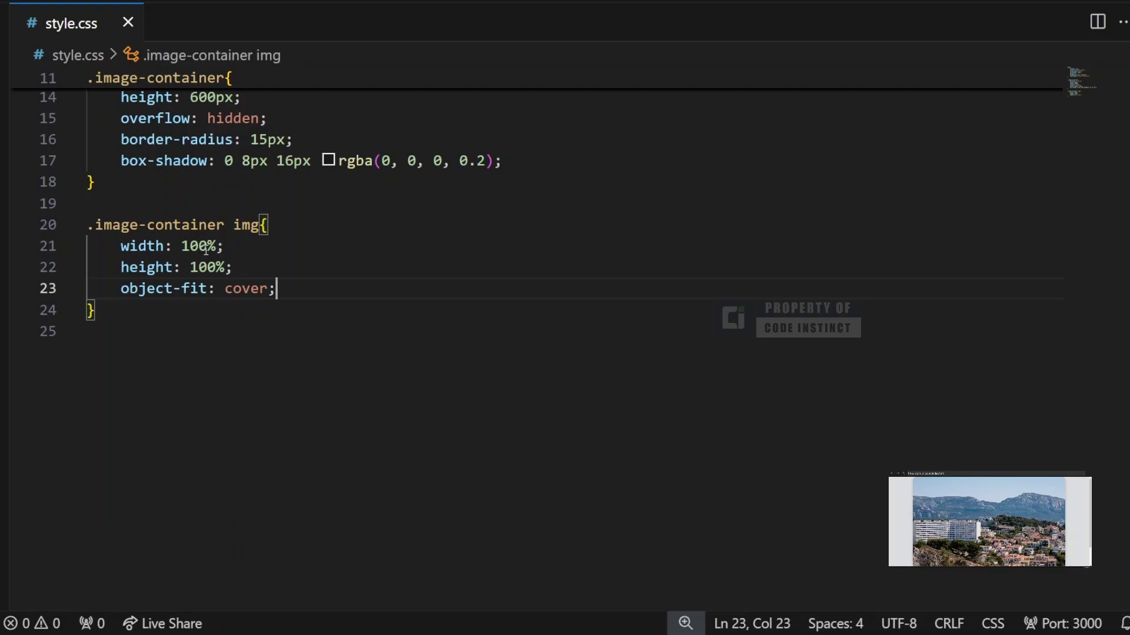
# Add transition: transform 0.5s ease to the img rule
pyautogui.press('Return')
pyautogui.write('transition')
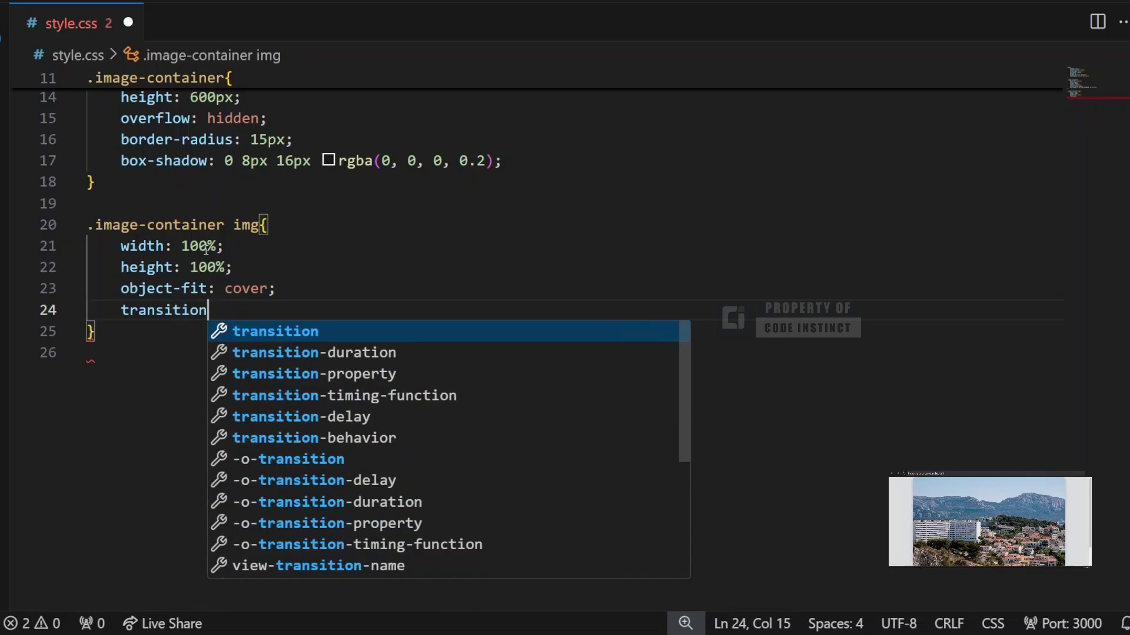
pyautogui.press('Return')
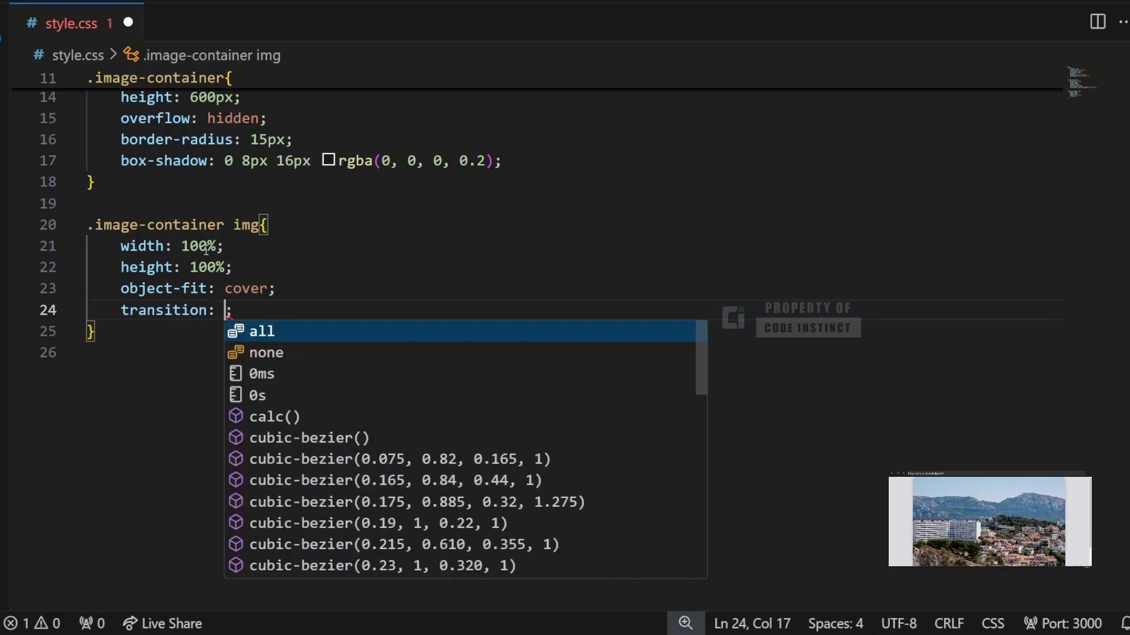
pyautogui.write('transform')
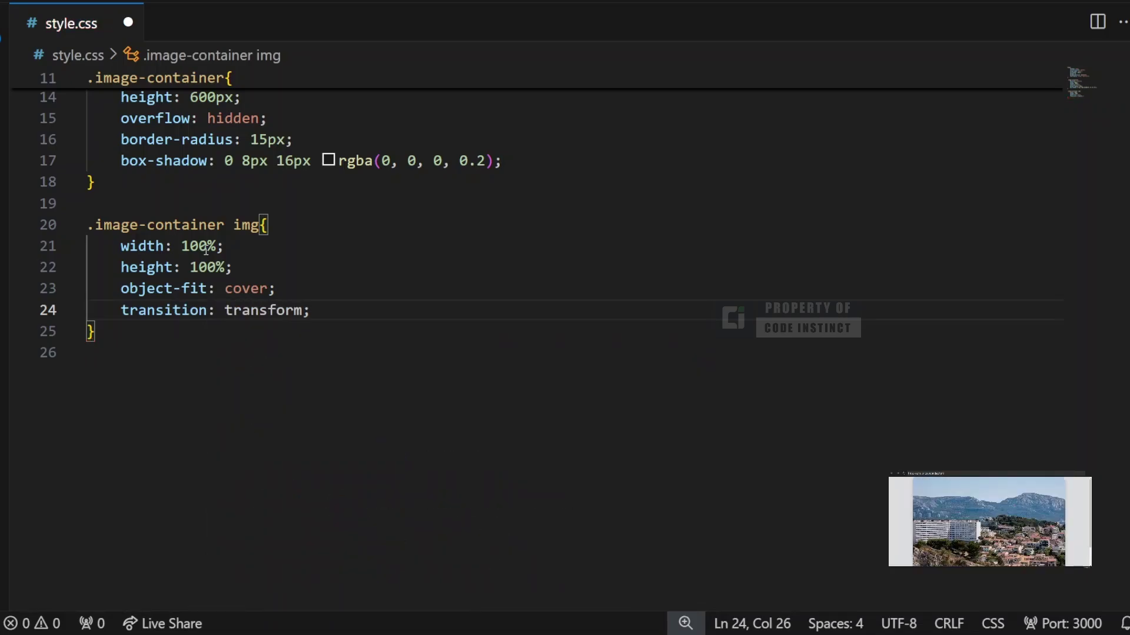
pyautogui.write(' 0.')
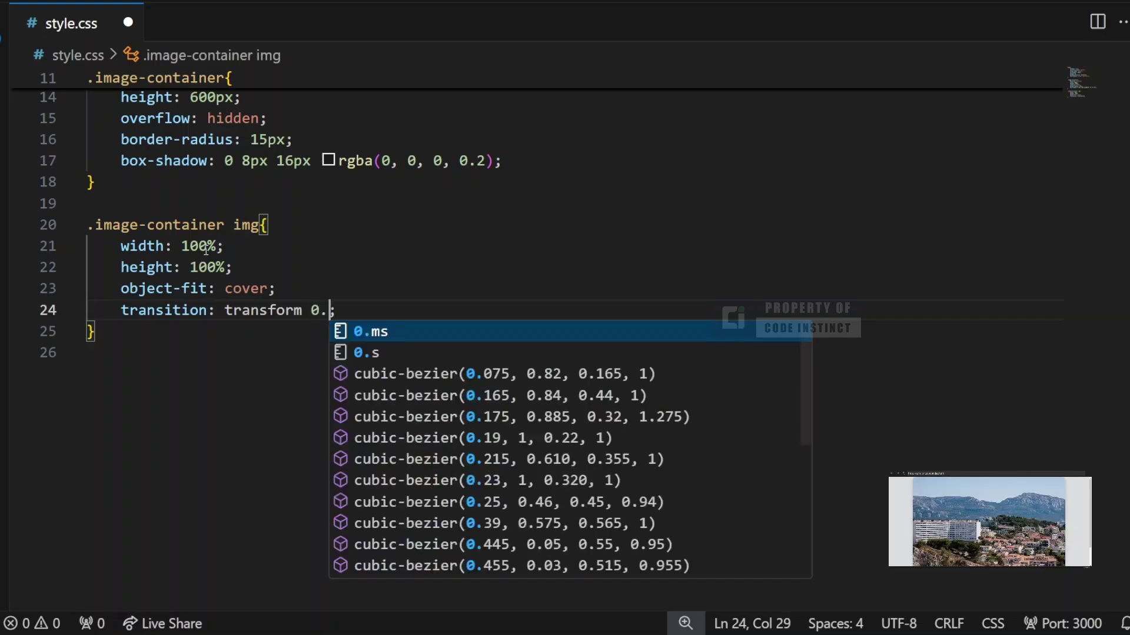
pyautogui.write('5s ')
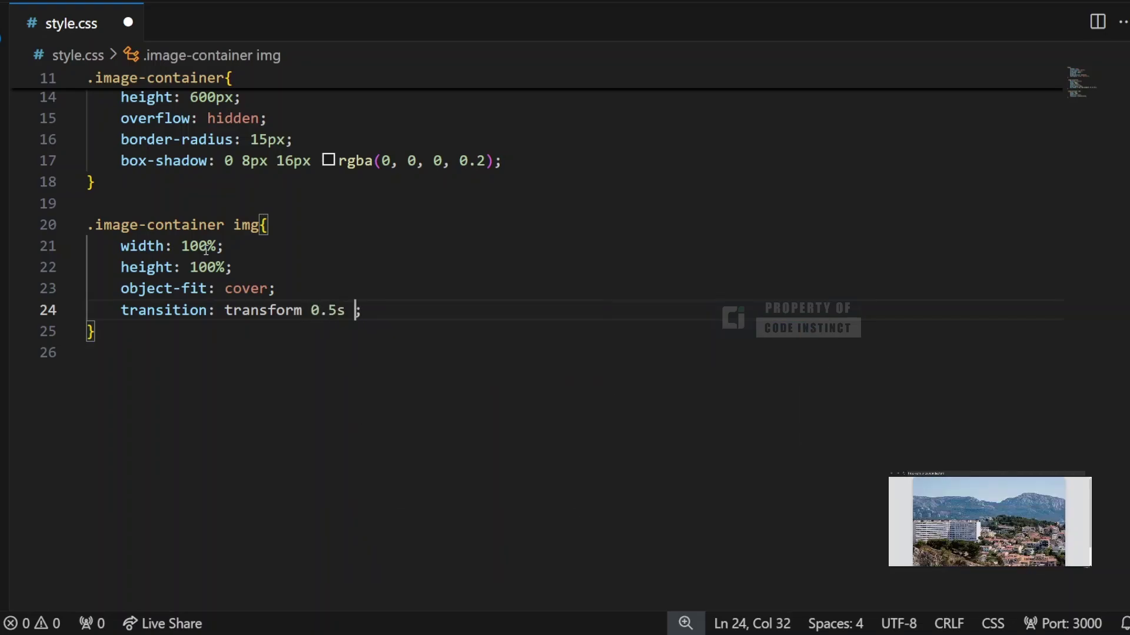
pyautogui.write('ease')
pyautogui.press('Down')
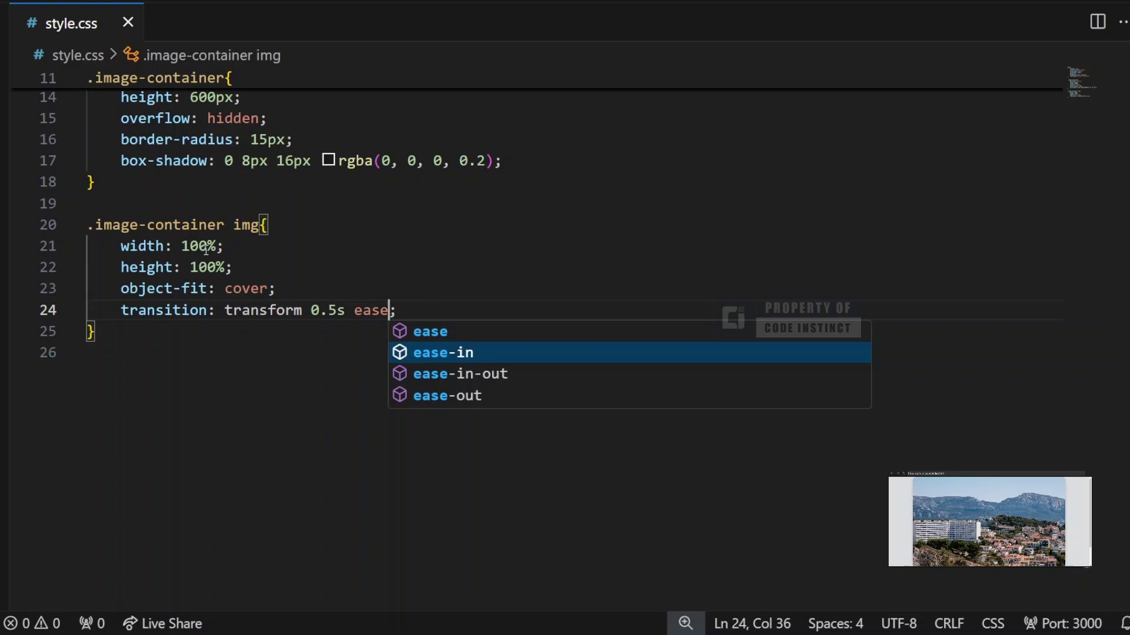
pyautogui.press('Escape')
pyautogui.press('Down')
pyautogui.press('Return')
pyautogui.press('Return')
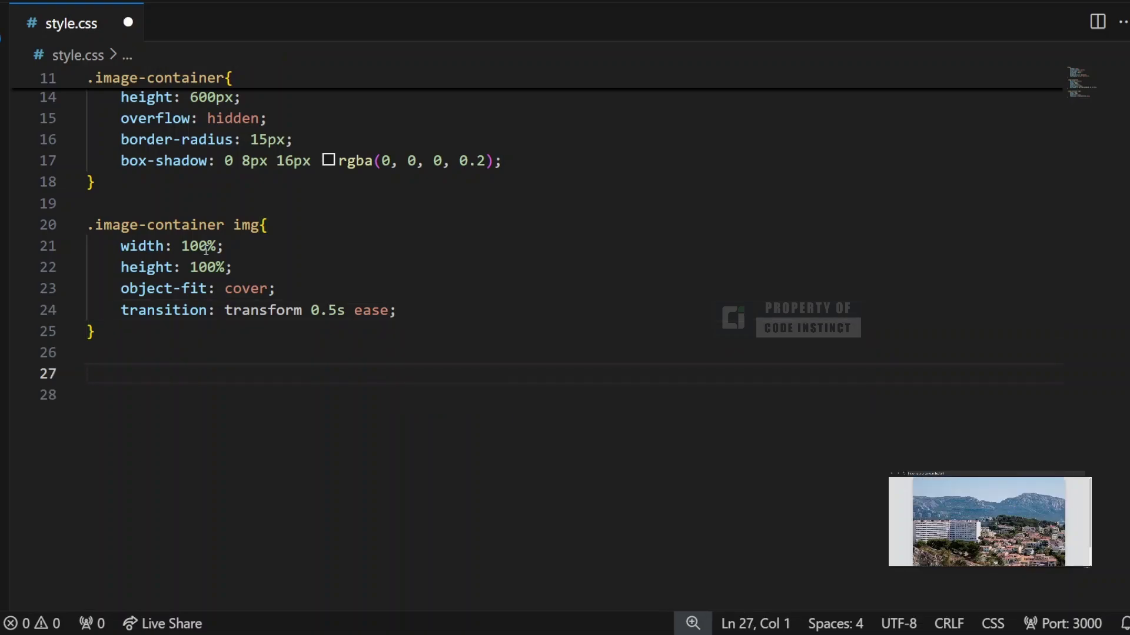
pyautogui.write('.image-')
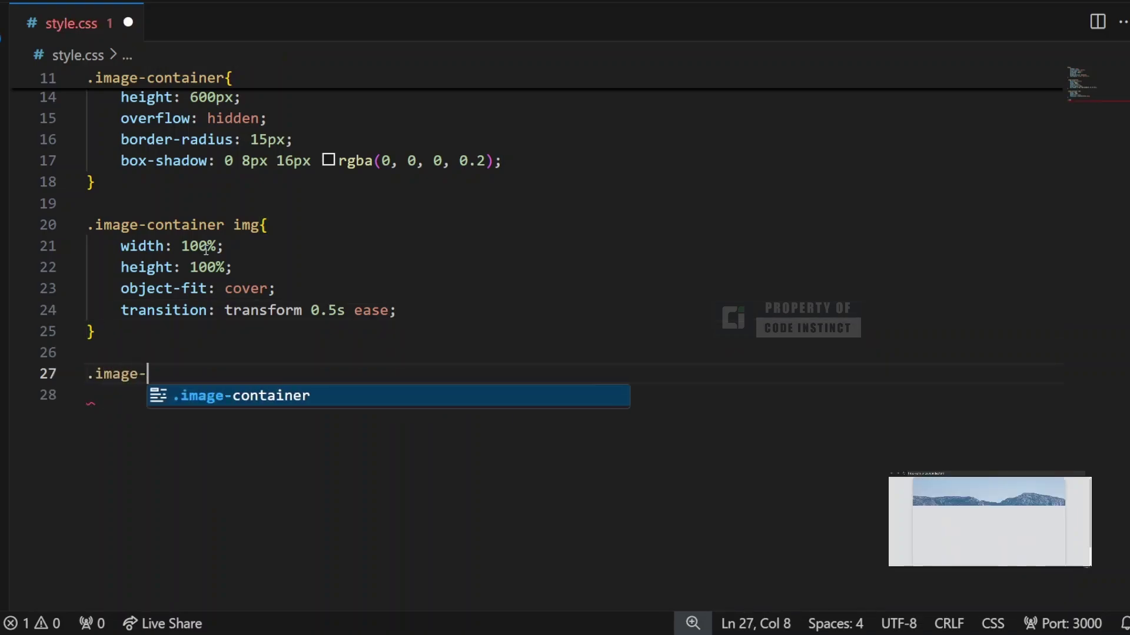
pyautogui.write('container ')
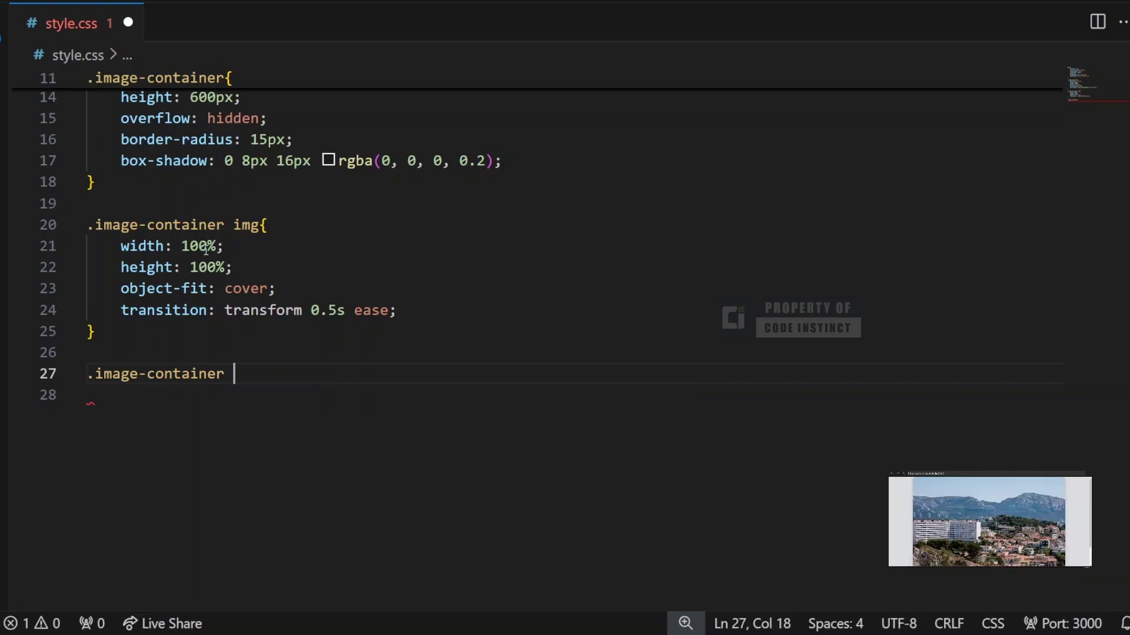
pyautogui.write('.over')
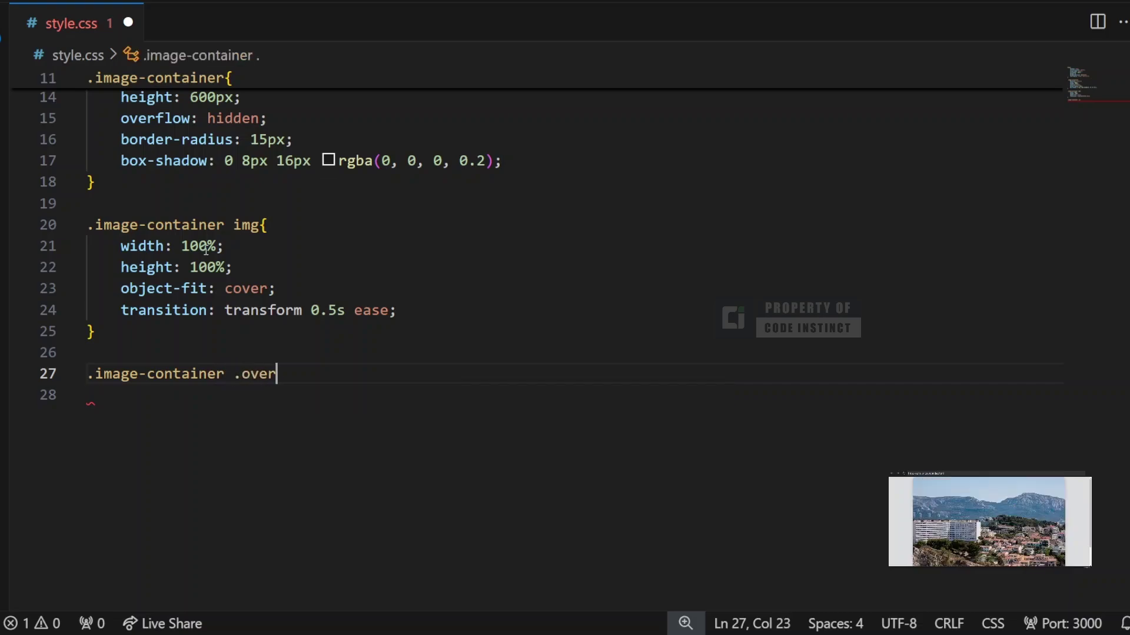
pyautogui.write('lay{')
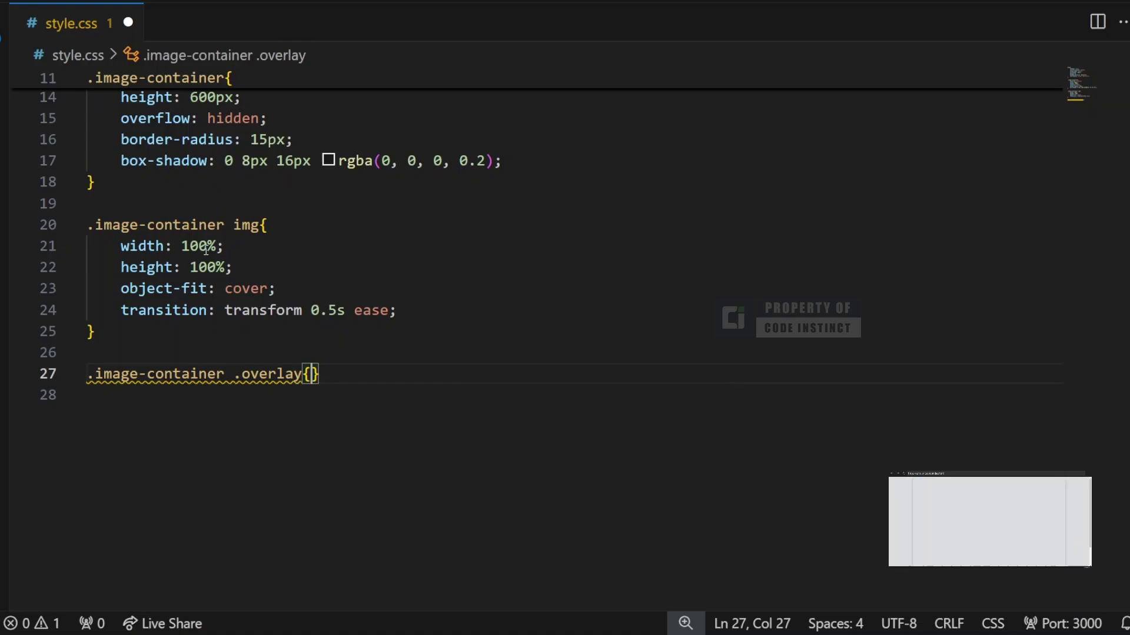
# Position the overlay absolutely with top, left, width and height filling the container
pyautogui.press('Return')
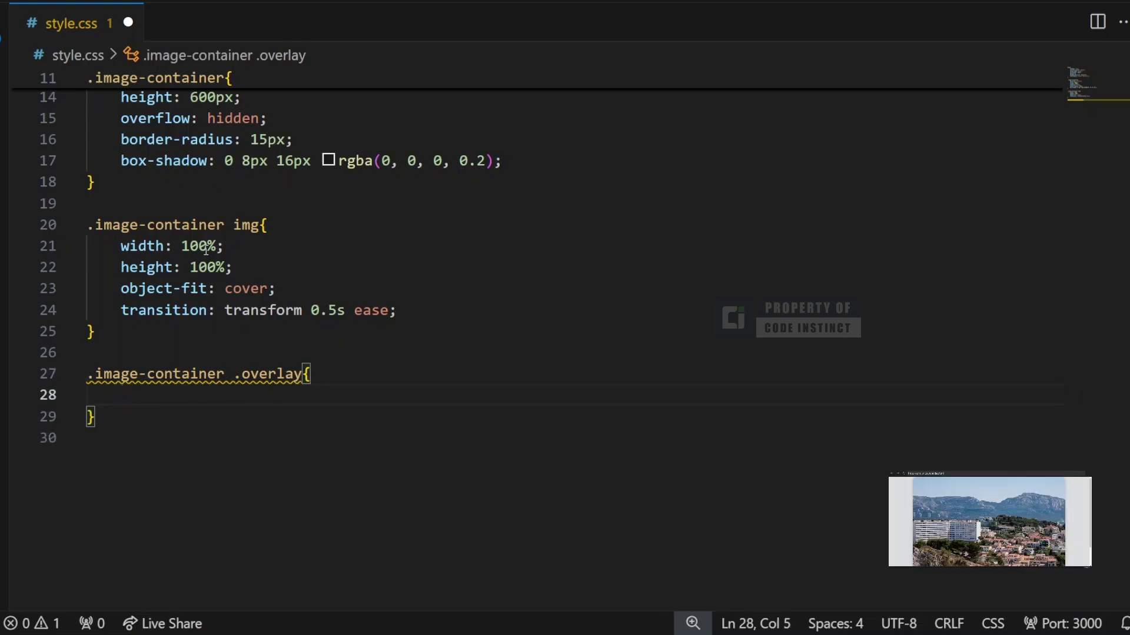
pyautogui.scroll(-3, 205, 251)
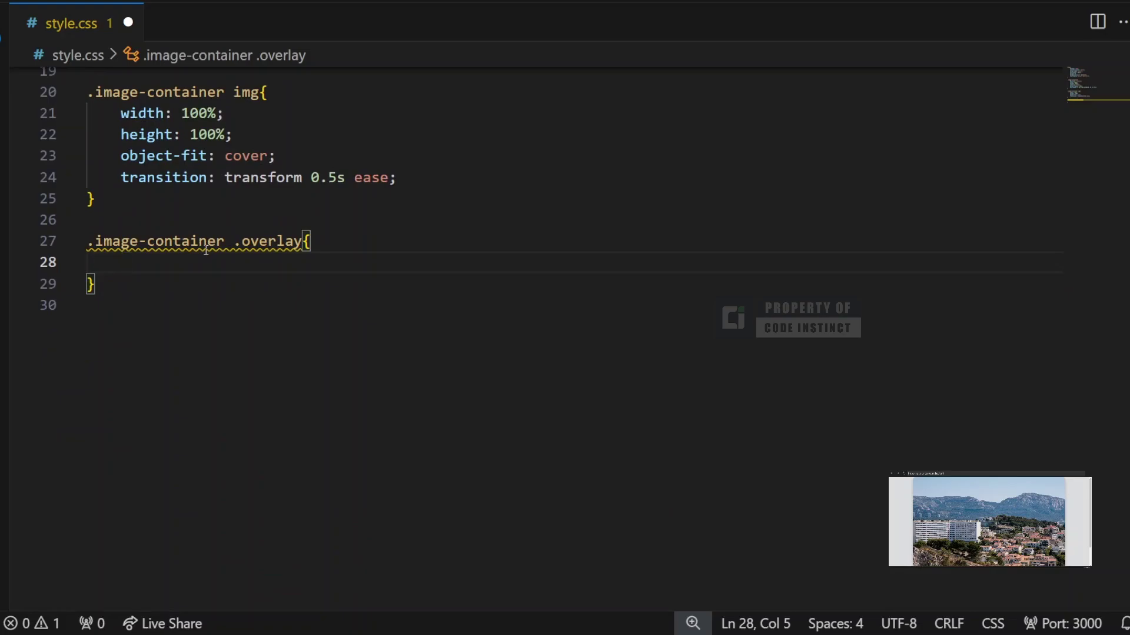
pyautogui.write('position: ')
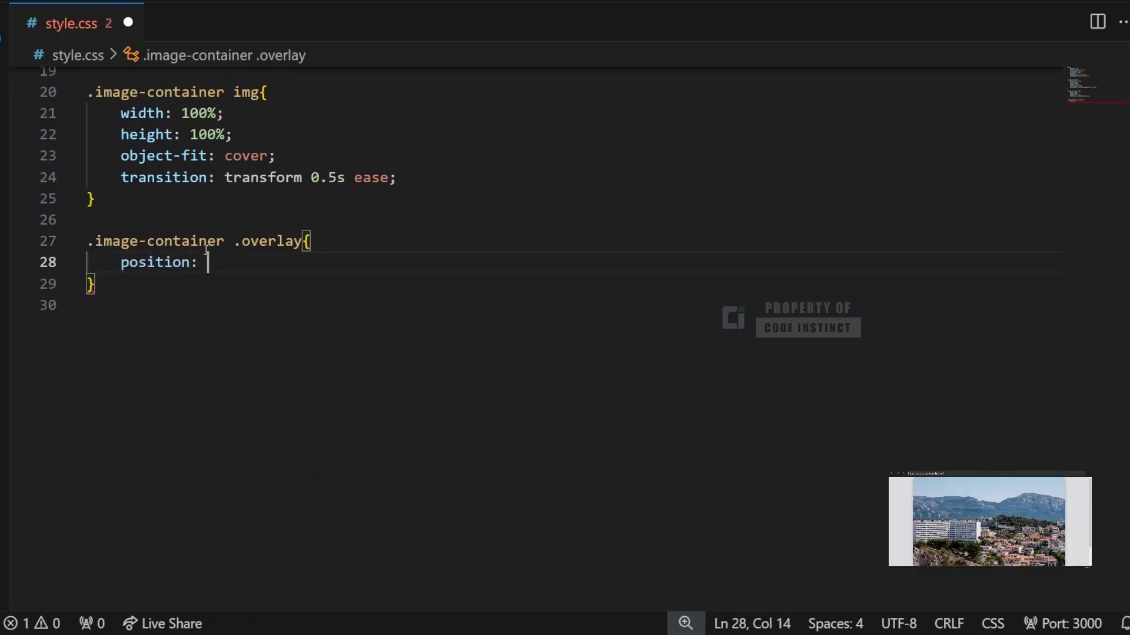
pyautogui.write('abs')
pyautogui.press('Return')
pyautogui.write(';')
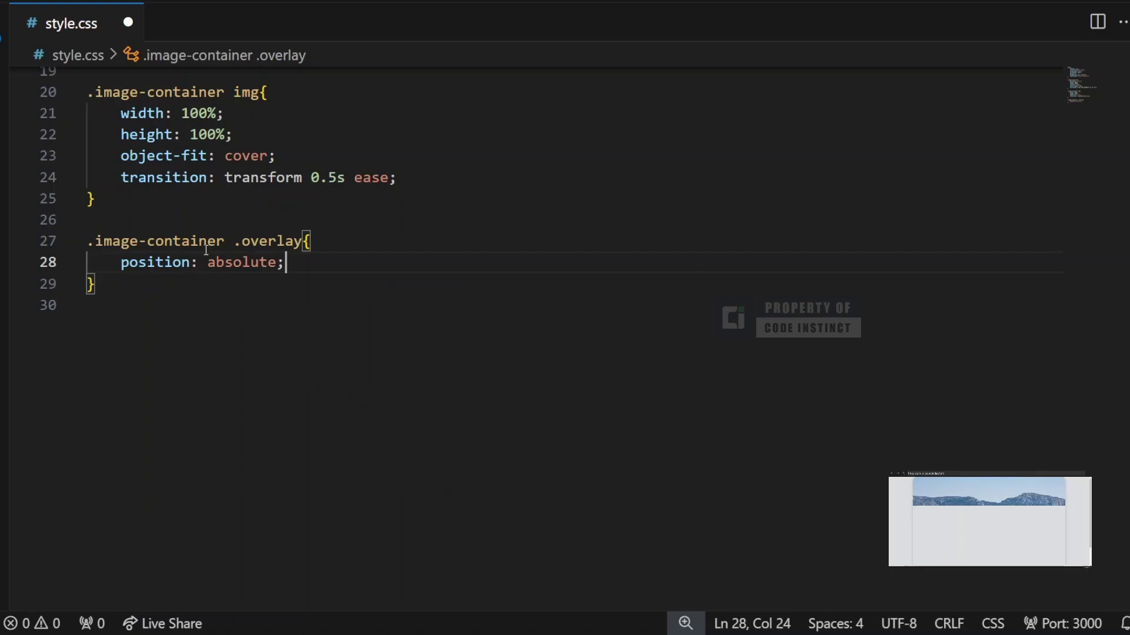
pyautogui.hotkey('ctrl', 's')
pyautogui.press('Return')
pyautogui.write('top')
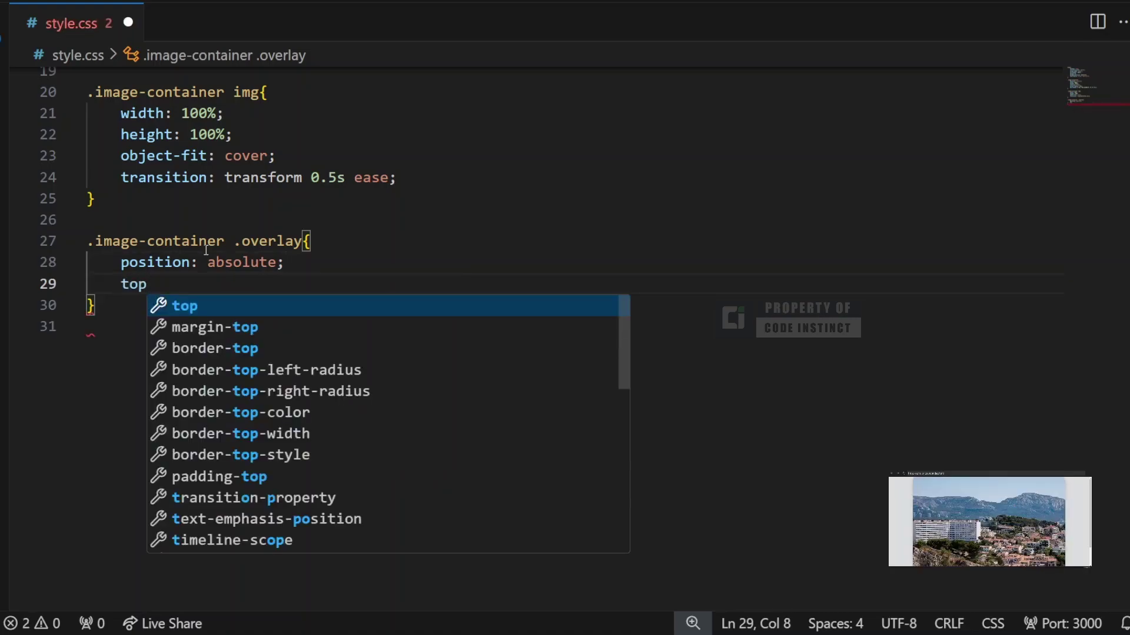
pyautogui.write(': 0;')
pyautogui.press('Return')
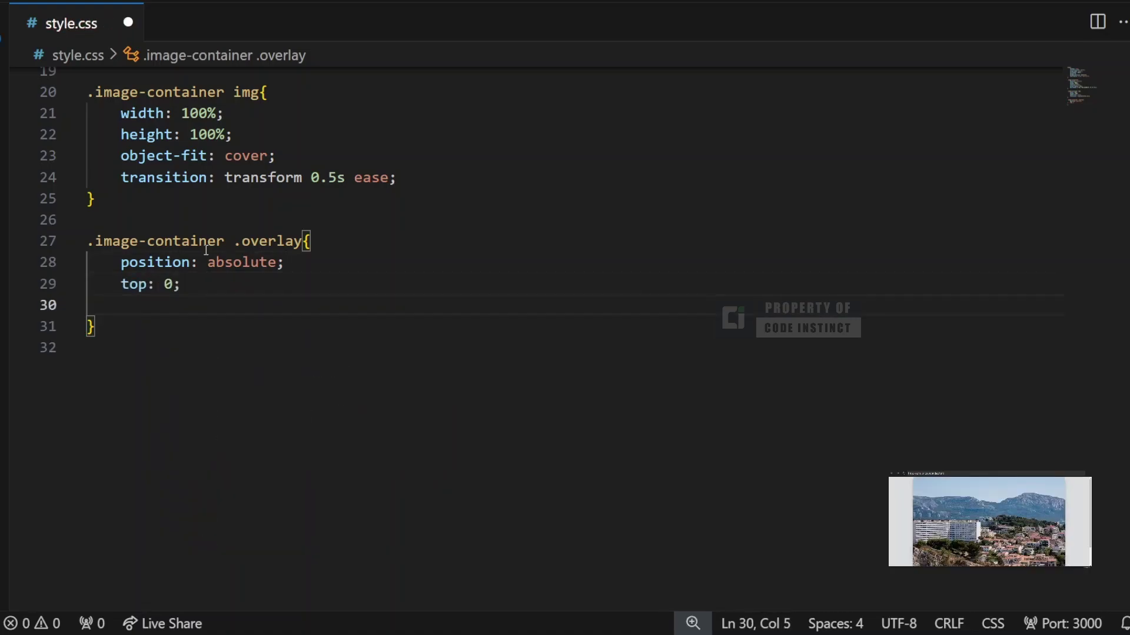
pyautogui.write('left:')
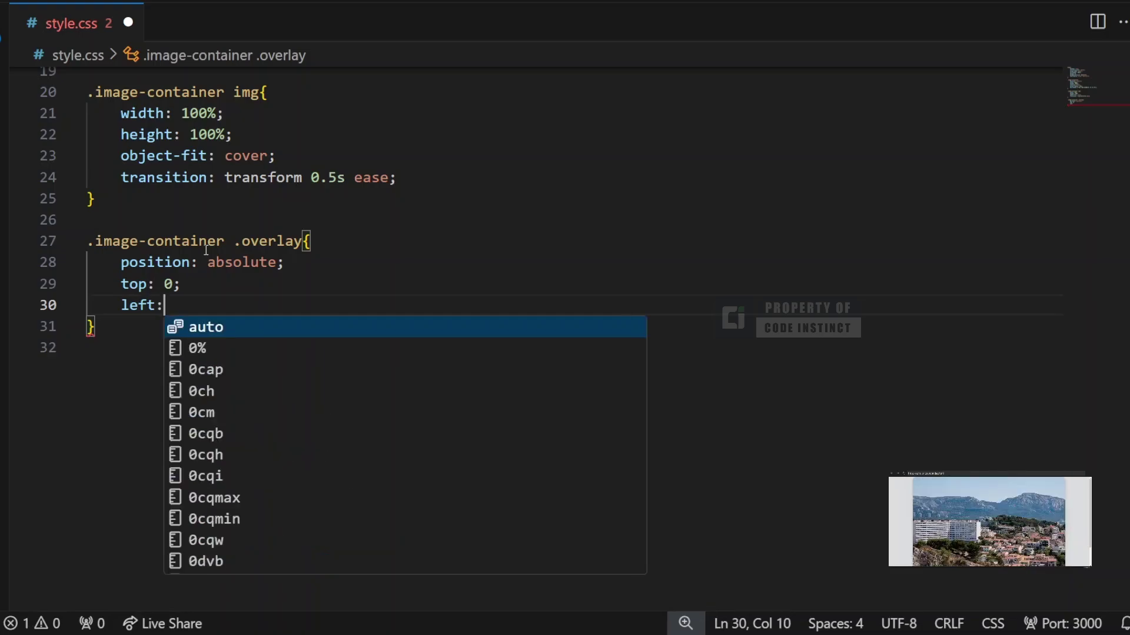
pyautogui.write(' 0;')
pyautogui.press('Return')
pyautogui.write('widt')
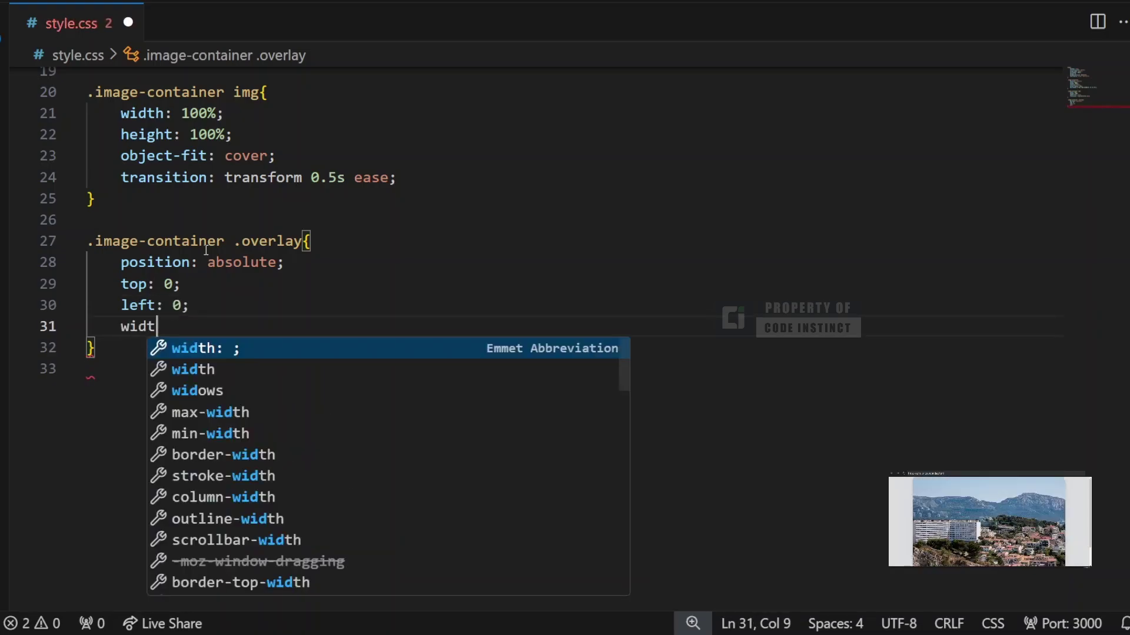
pyautogui.write('h: 100%;')
pyautogui.press('Return')
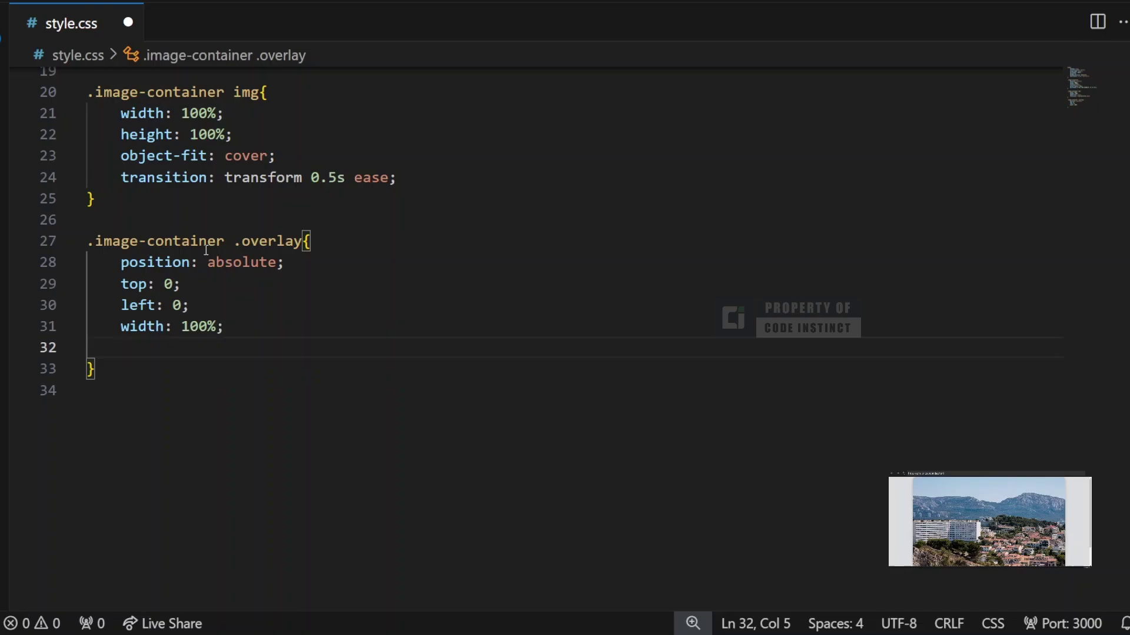
pyautogui.write('height: 100%')
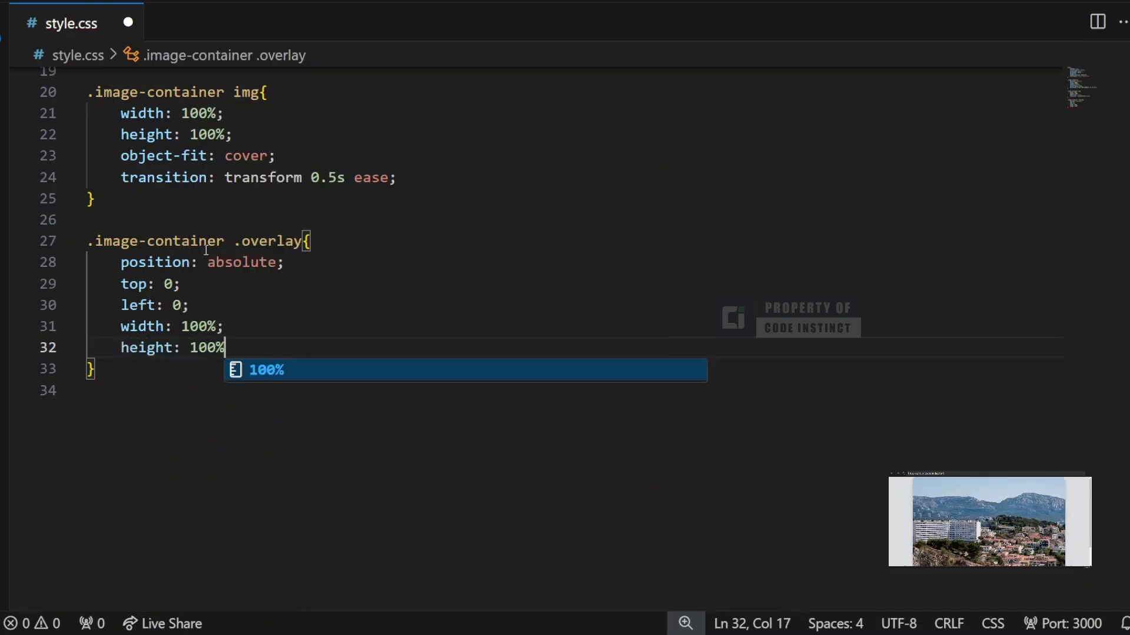
pyautogui.write(';')
pyautogui.hotkey('ctrl', 's')
# Give the overlay a transparent black background and a background-color 0.5s ease transition
pyautogui.press('Return')
pyautogui.write('backg')
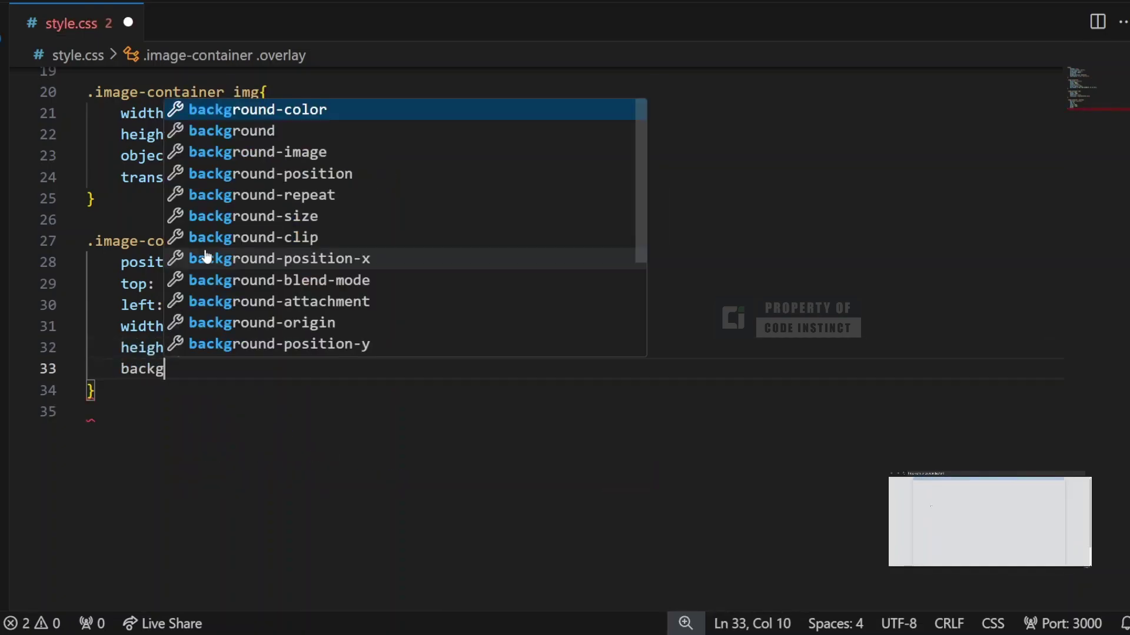
pyautogui.write('round')
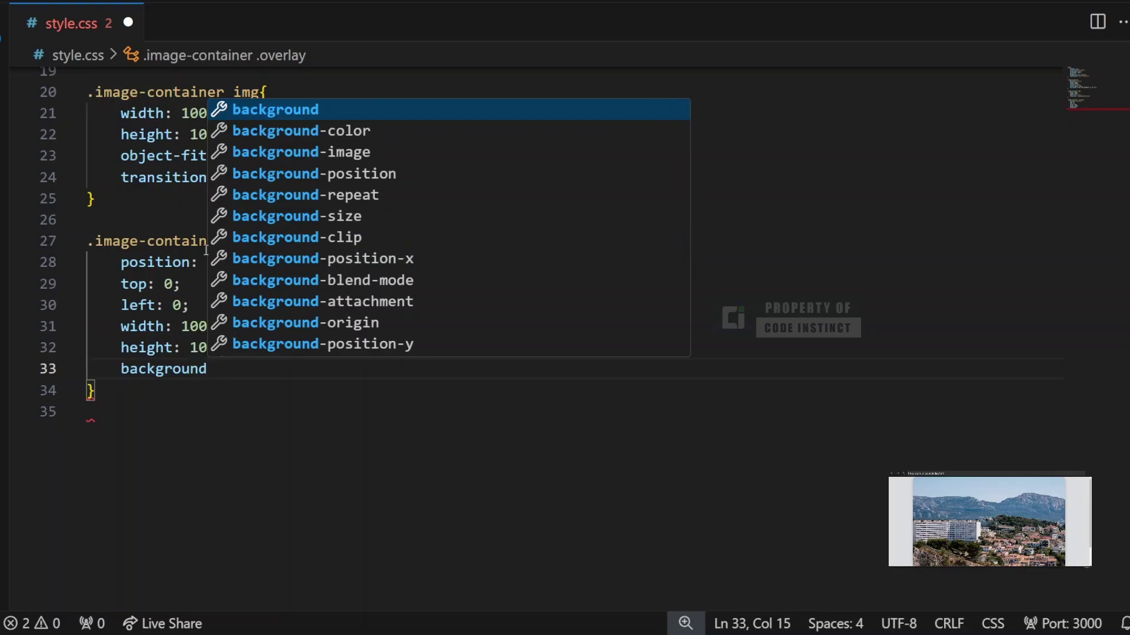
pyautogui.press('Down')
pyautogui.press('Return')
pyautogui.write('r: r')
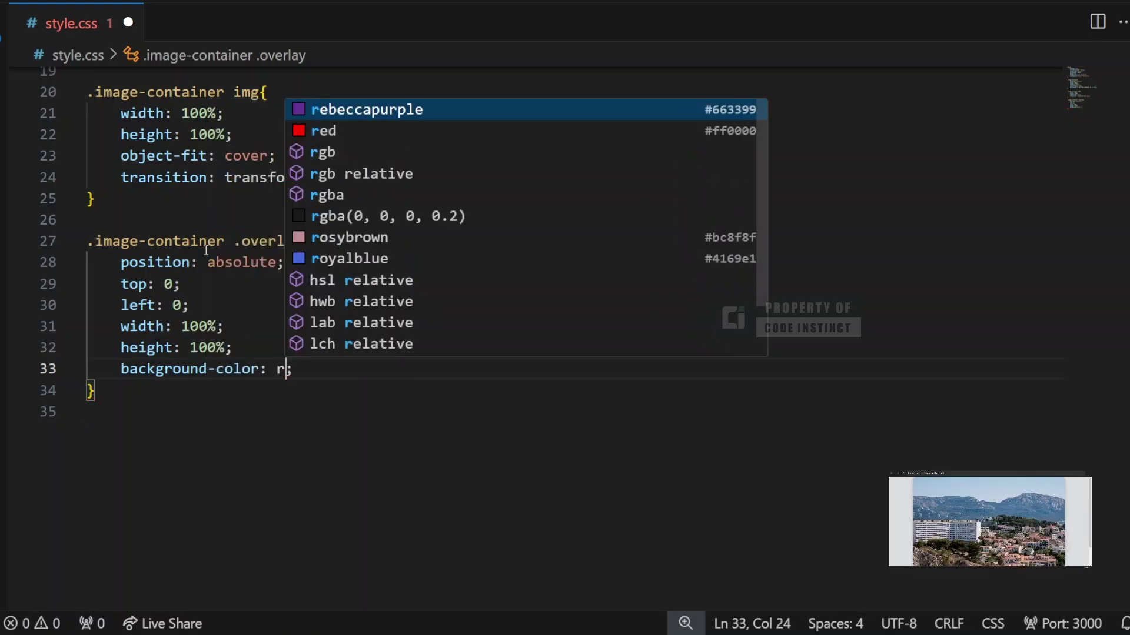
pyautogui.write('gba(')
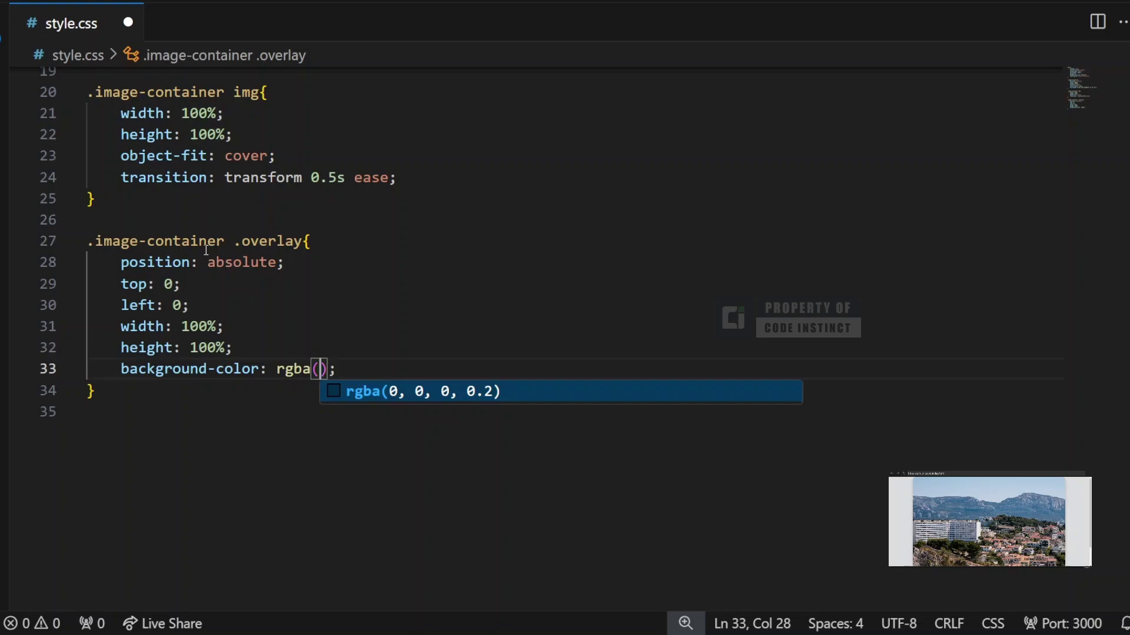
pyautogui.write('0, 0,')
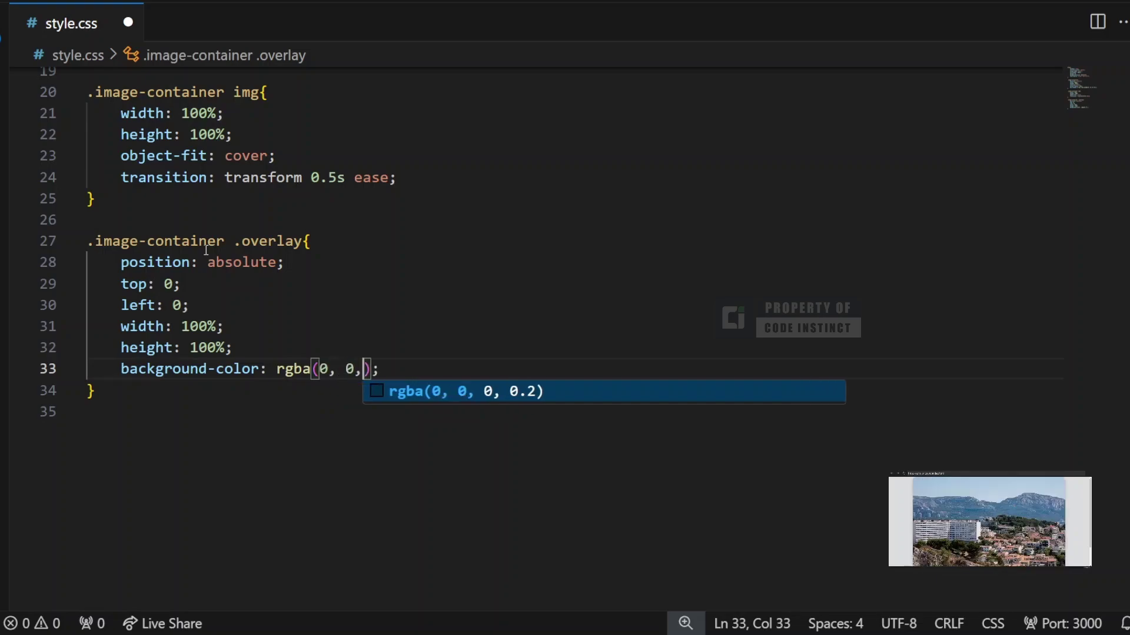
pyautogui.write(' 0, ')
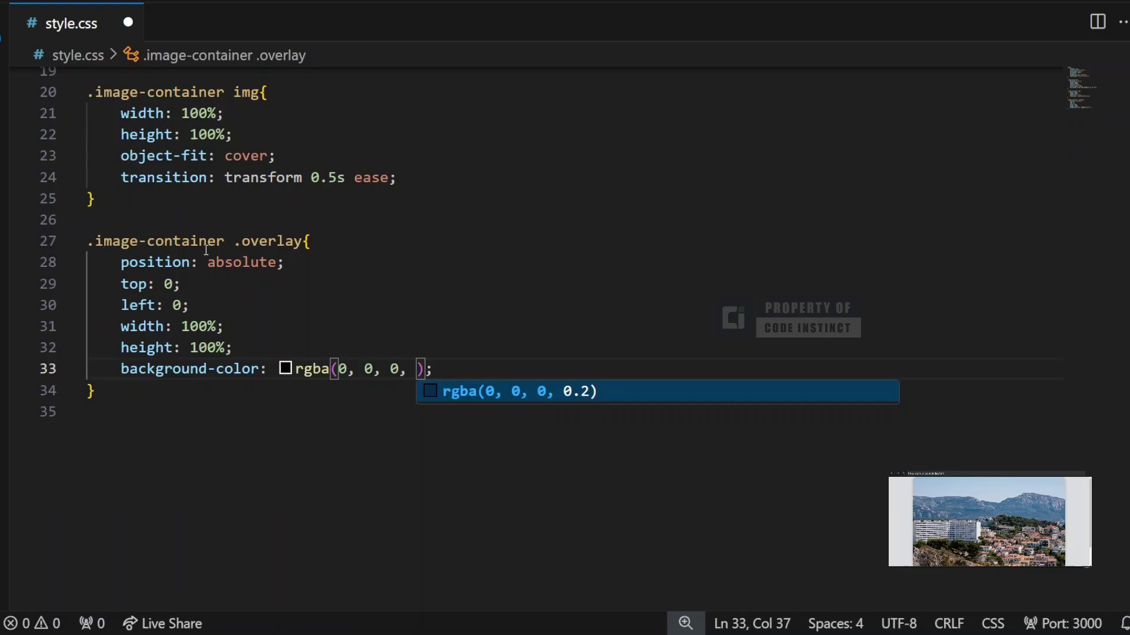
pyautogui.write('0')
pyautogui.press('Right')
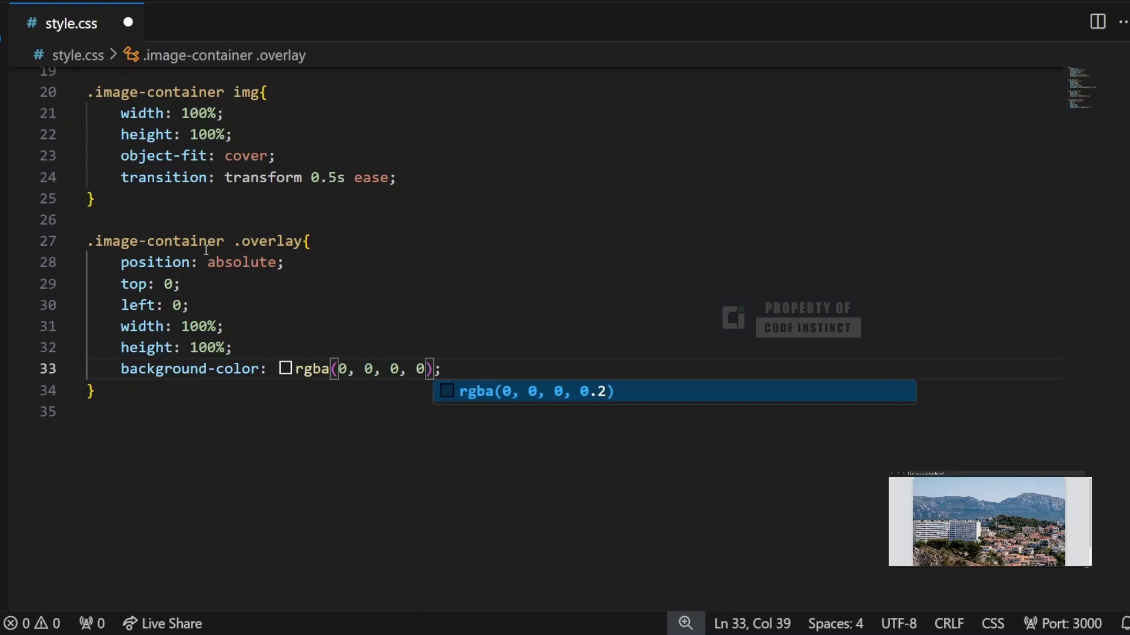
pyautogui.press('Right')
pyautogui.press('Return')
pyautogui.write('transition')
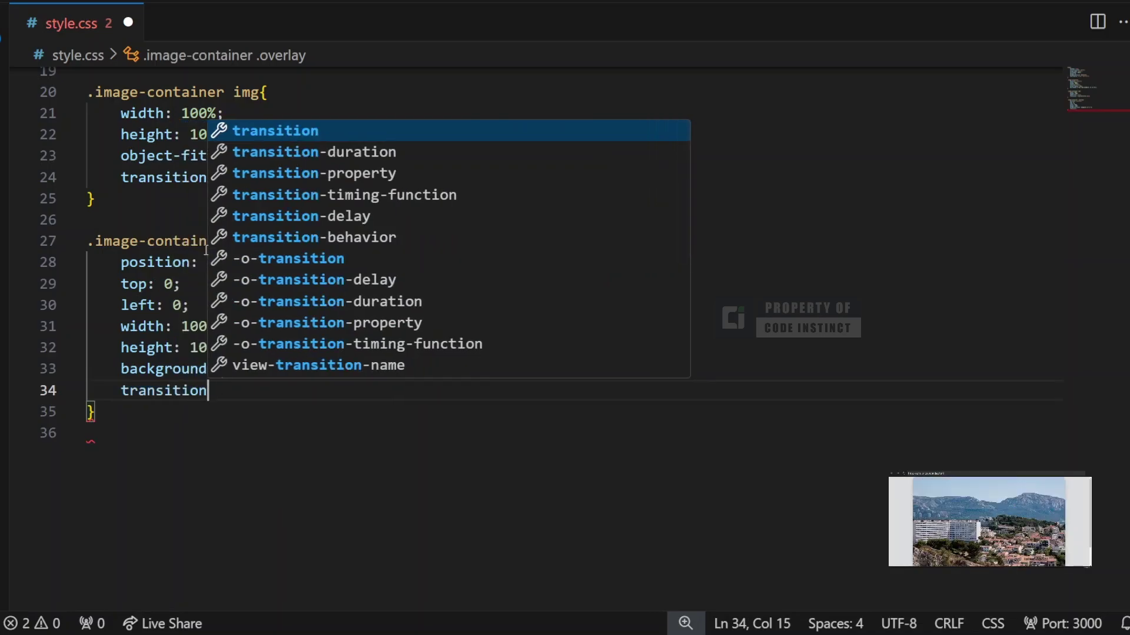
pyautogui.write(': background')
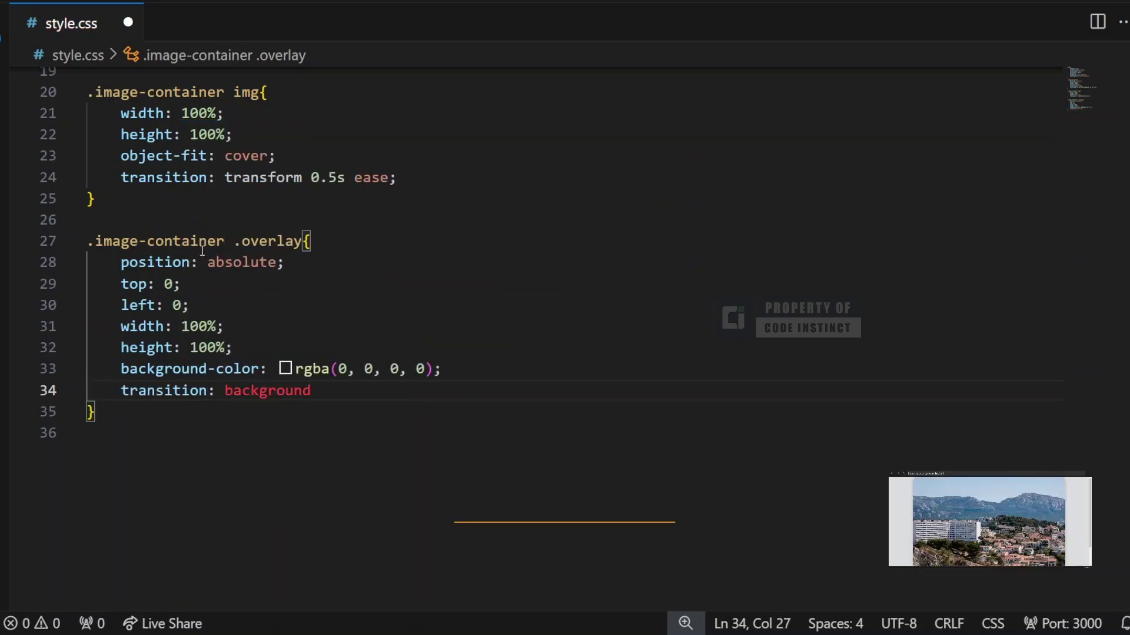
pyautogui.write('-')
pyautogui.write('co')
pyautogui.write('lor')
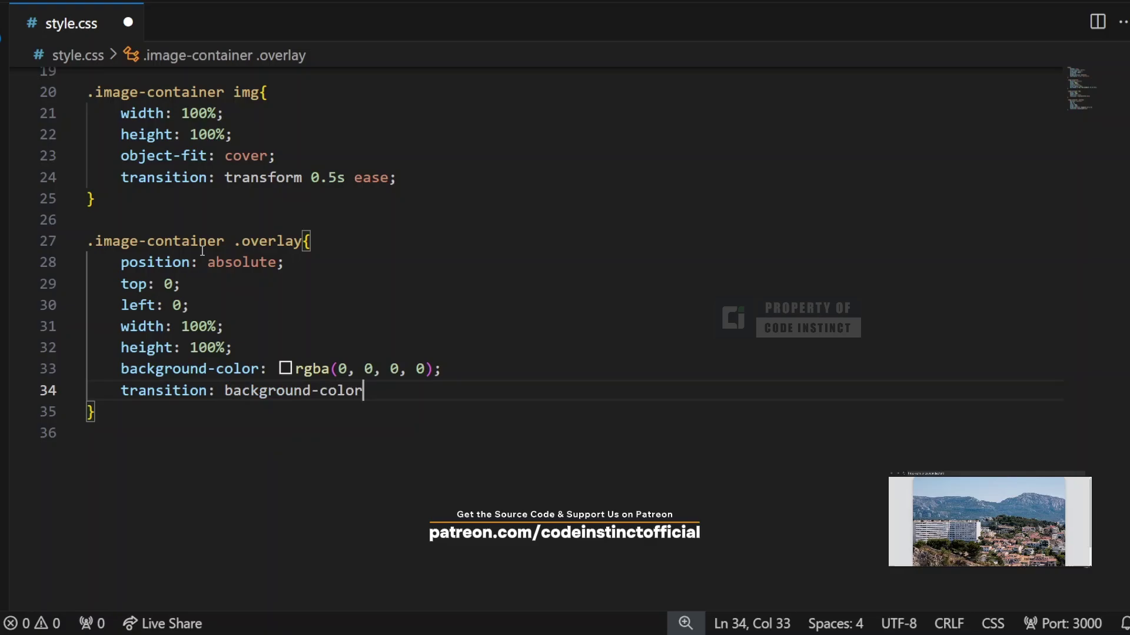
pyautogui.write(' 0.5s ')
pyautogui.write('ease;')
pyautogui.hotkey('ctrl', 's')
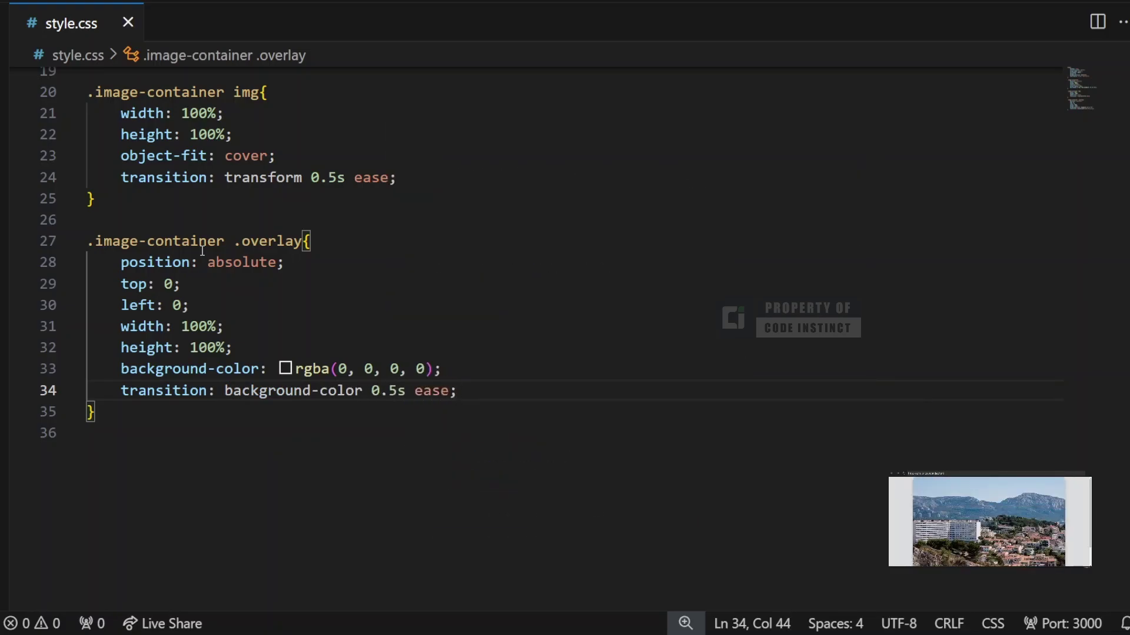
# Start an .image-container .overlay-text rule below the overlay rule
pyautogui.click(126, 407)
pyautogui.press('Return')
pyautogui.press('Return')
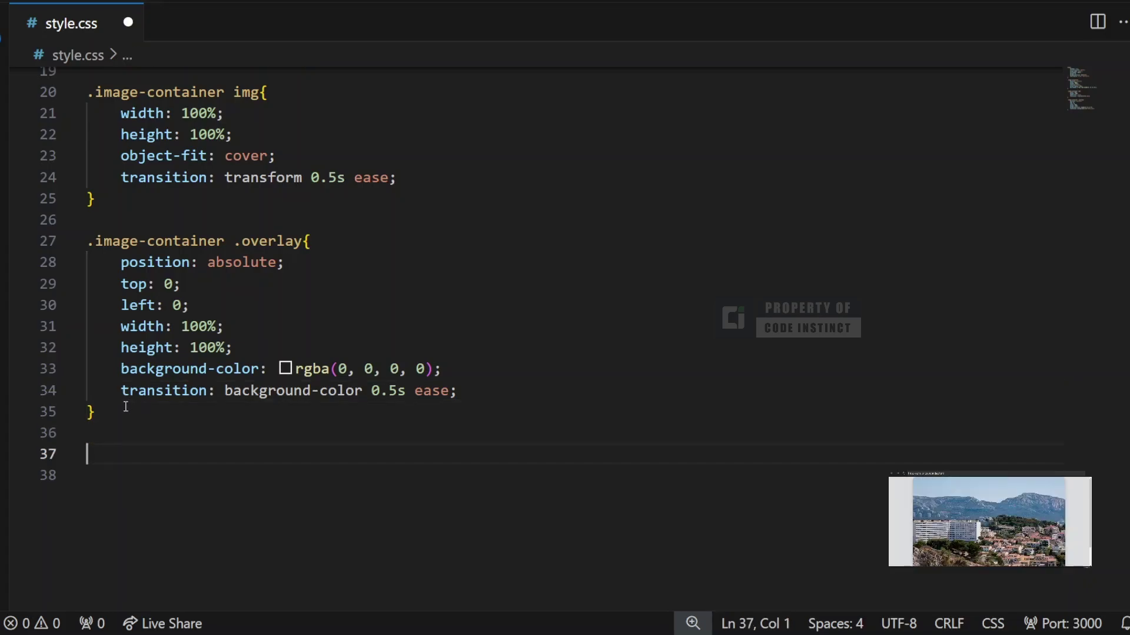
pyautogui.scroll(-4, 125, 407)
pyautogui.scroll(-2, 125, 407)
pyautogui.scroll(-2, 126, 406)
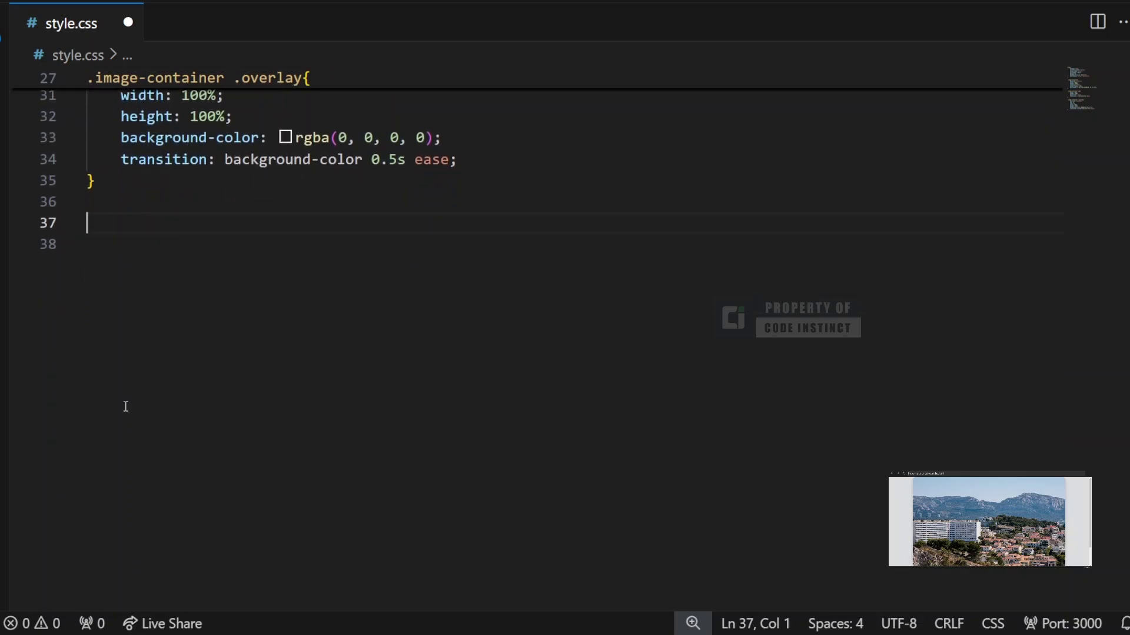
pyautogui.write('.imag')
pyautogui.press('Tab')
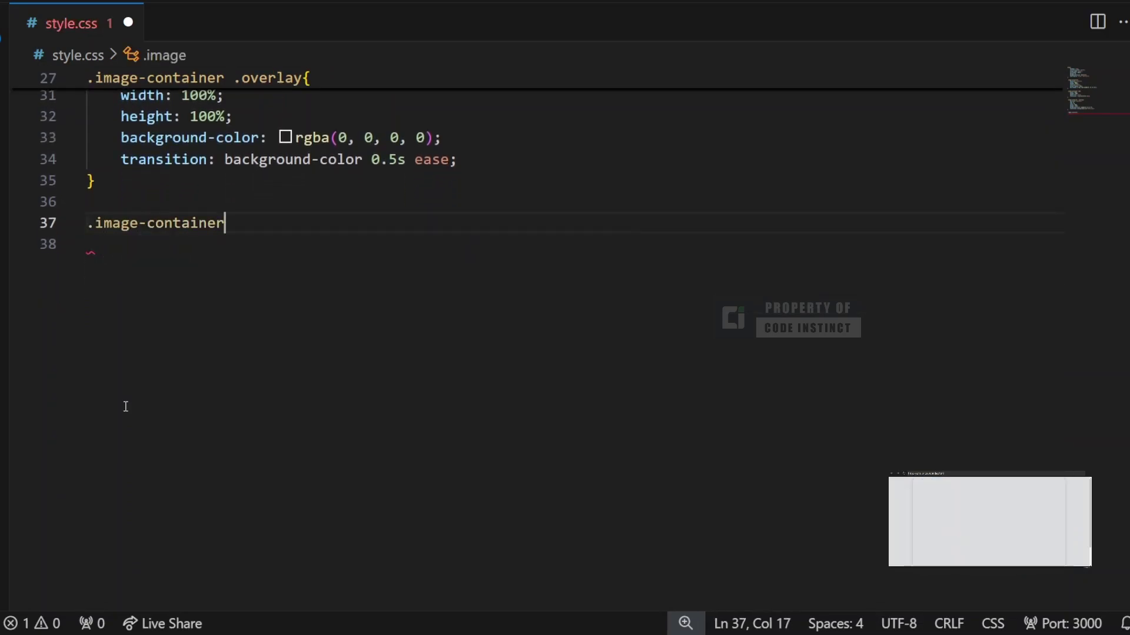
pyautogui.write(' .over')
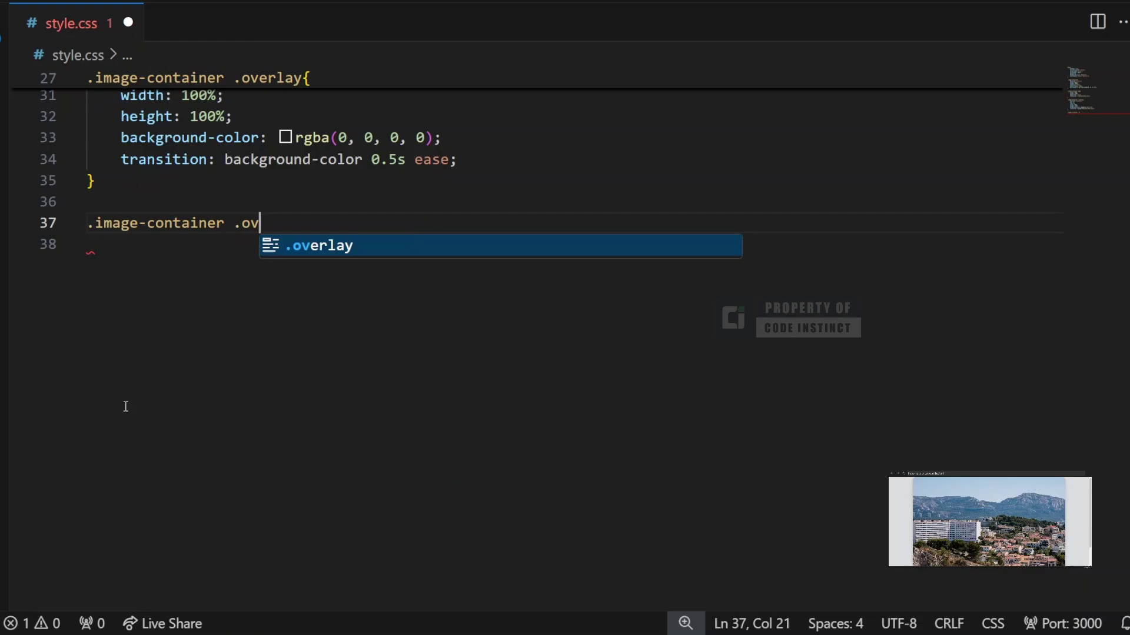
pyautogui.press('Tab')
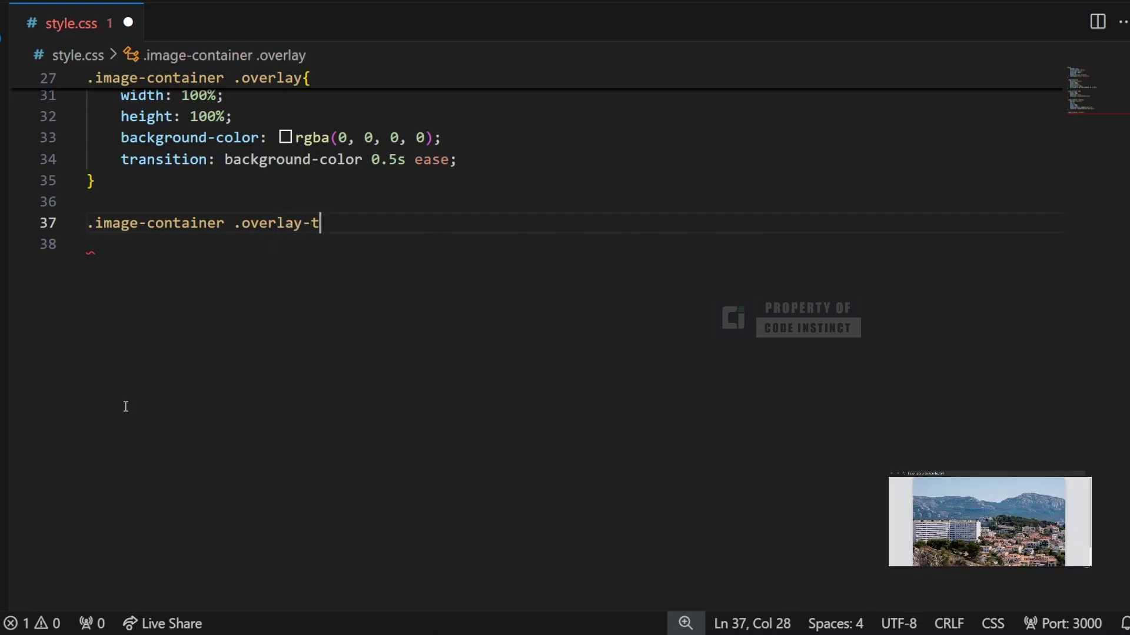
pyautogui.write('ext{')
pyautogui.press('Return')
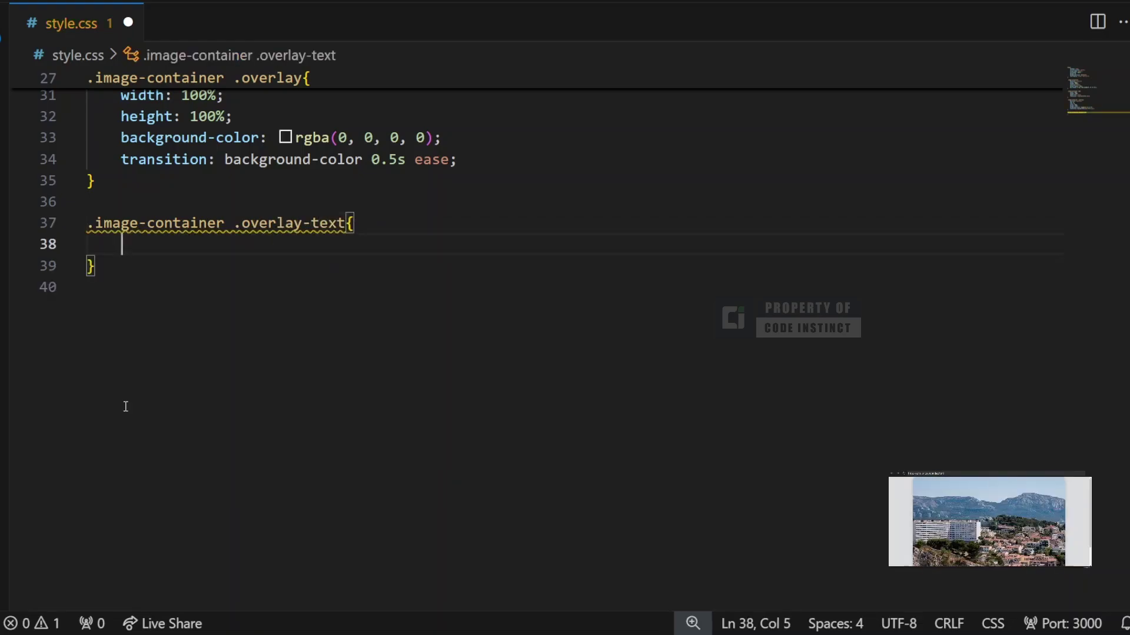
pyautogui.write('position')
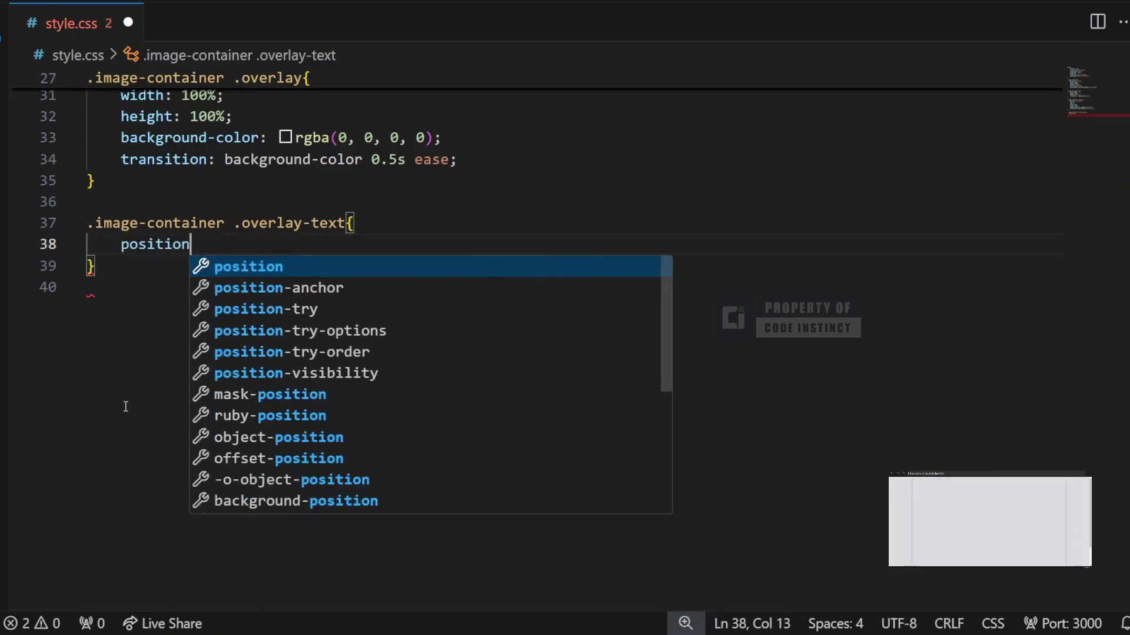
pyautogui.write(': absolute')
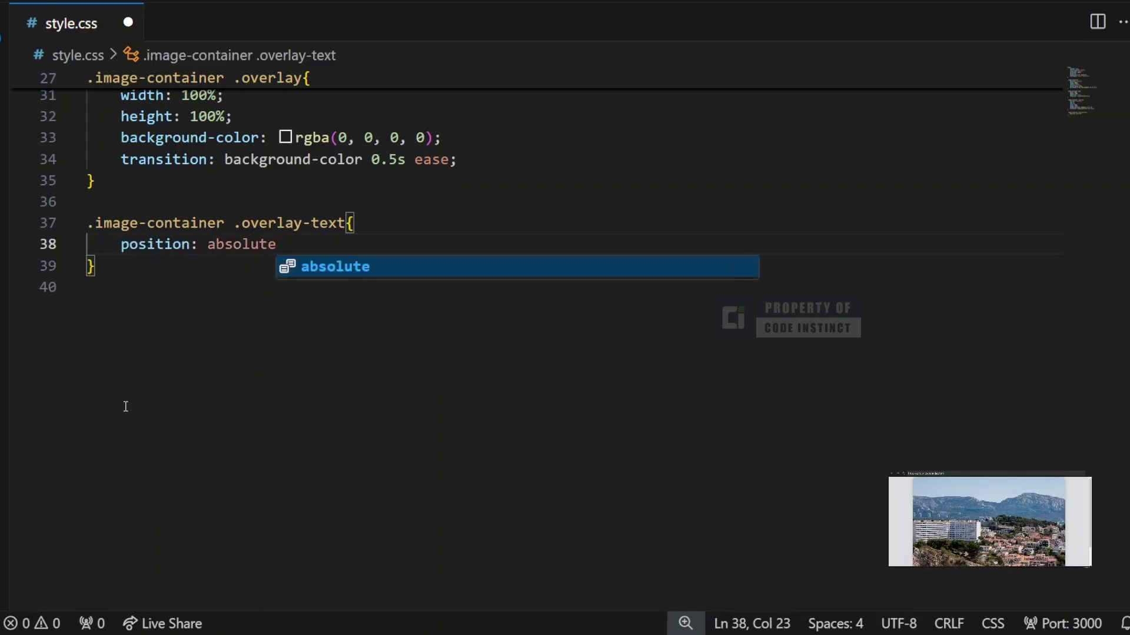
pyautogui.write(';')
# Set position absolute, top and left 50%, and transform translate(-50%, -50%)
pyautogui.hotkey('ctrl', 's')
pyautogui.press('Return')
pyautogui.write('top')
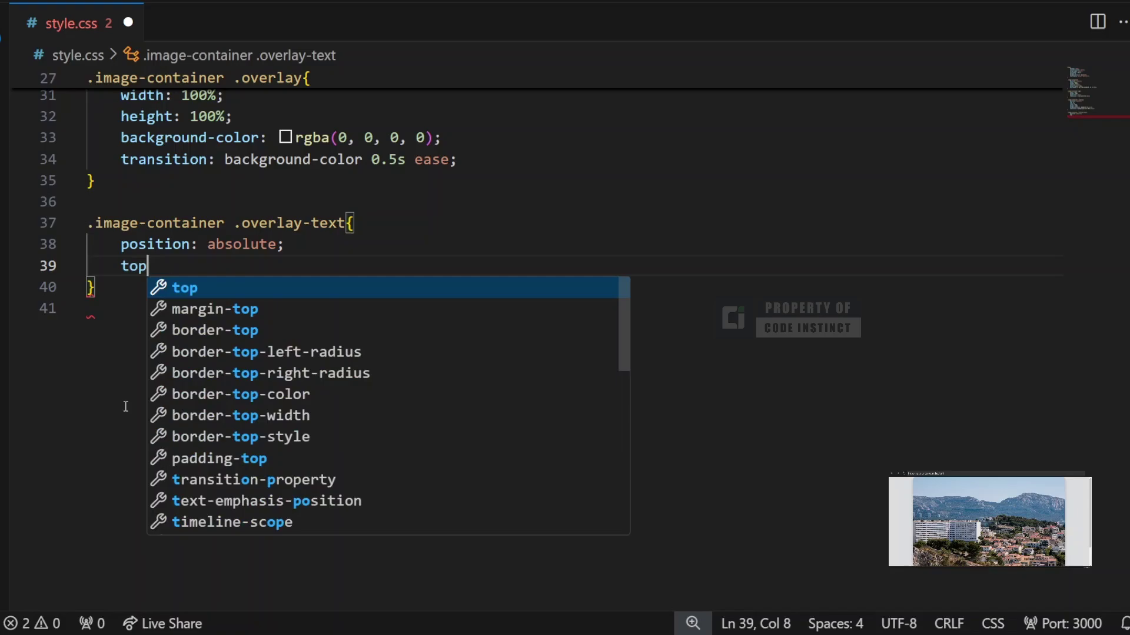
pyautogui.write(': 50%')
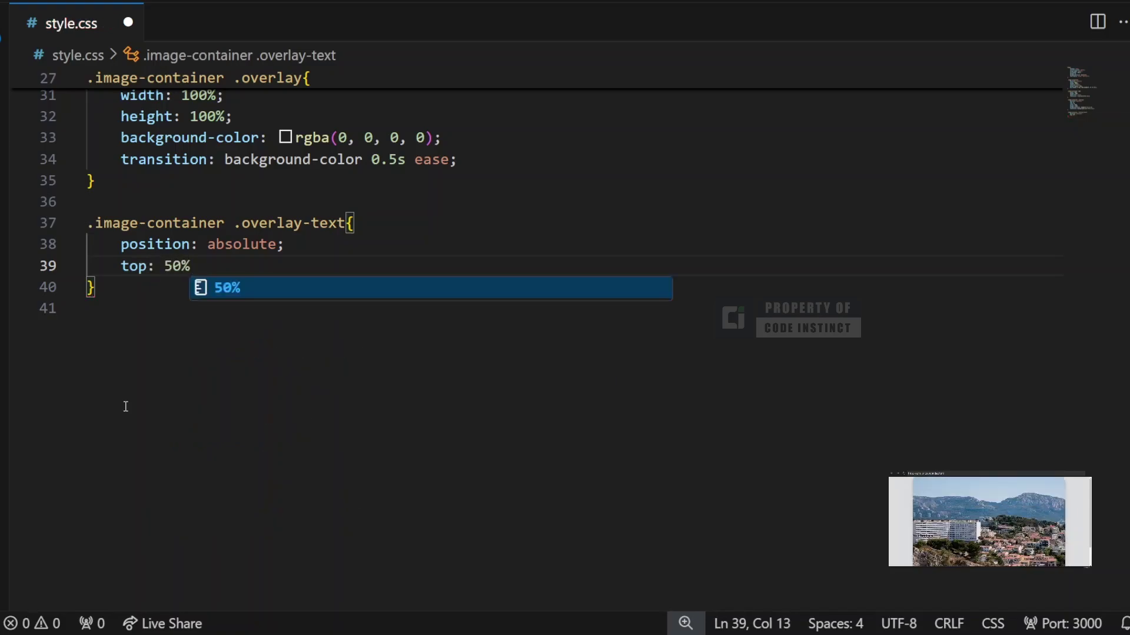
pyautogui.write('%;')
pyautogui.press('Return')
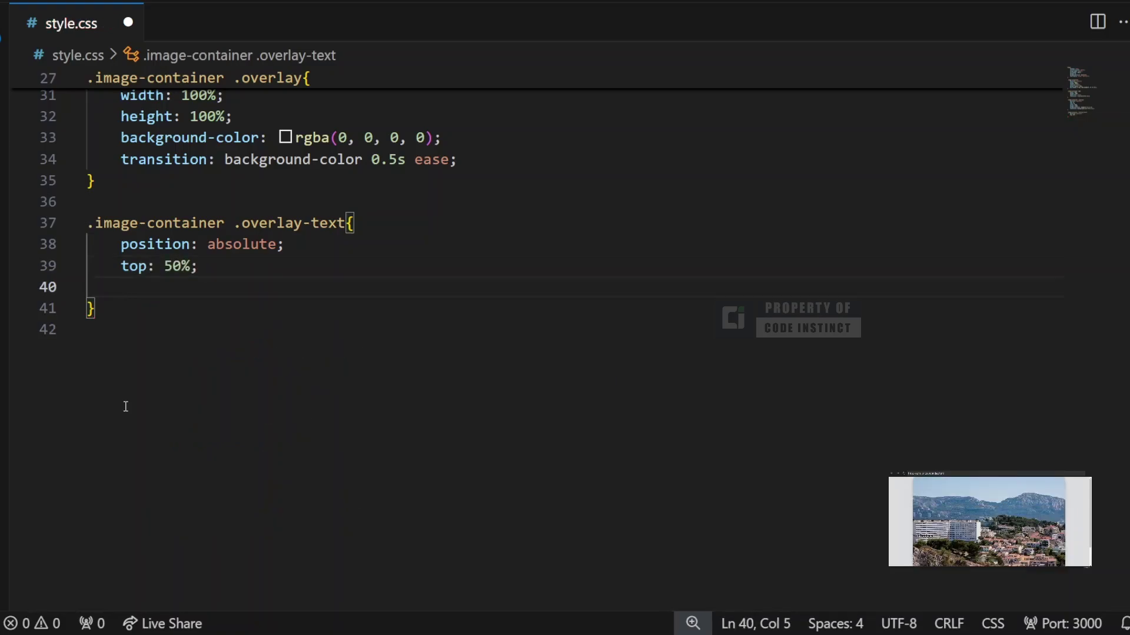
pyautogui.write('left: 50')
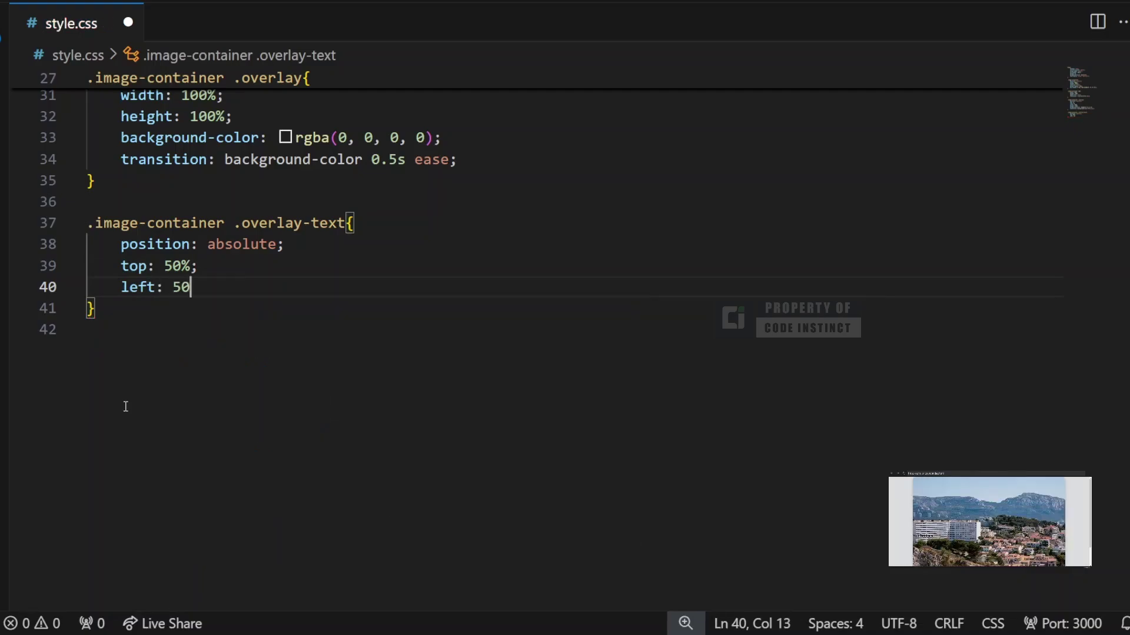
pyautogui.write('%;')
pyautogui.press('Return')
pyautogui.write('tran')
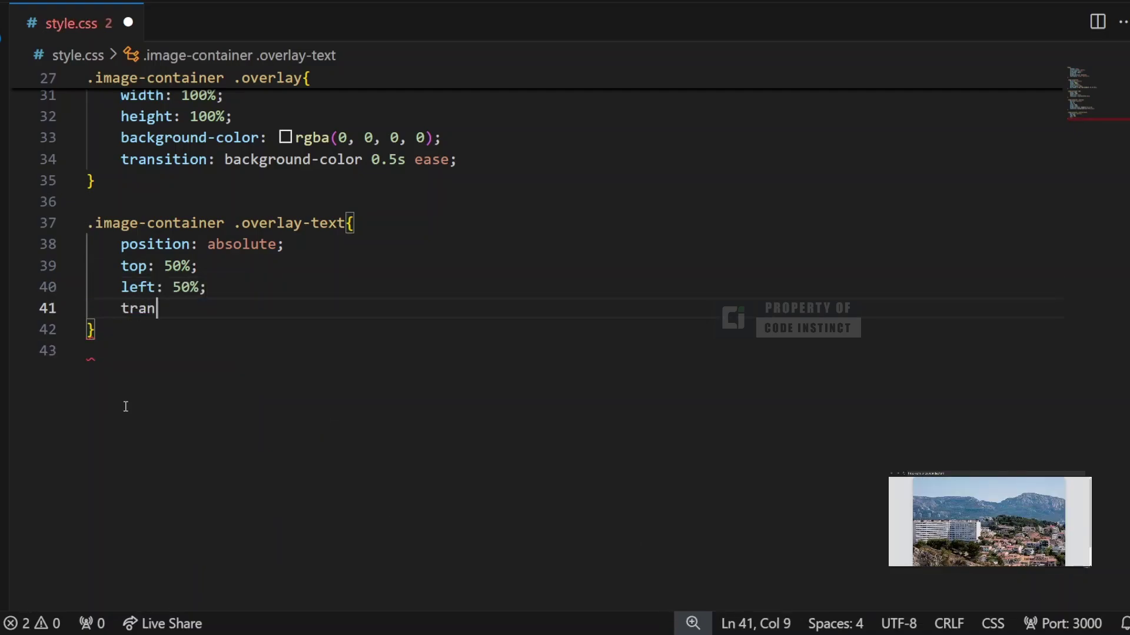
pyautogui.write('sform: ')
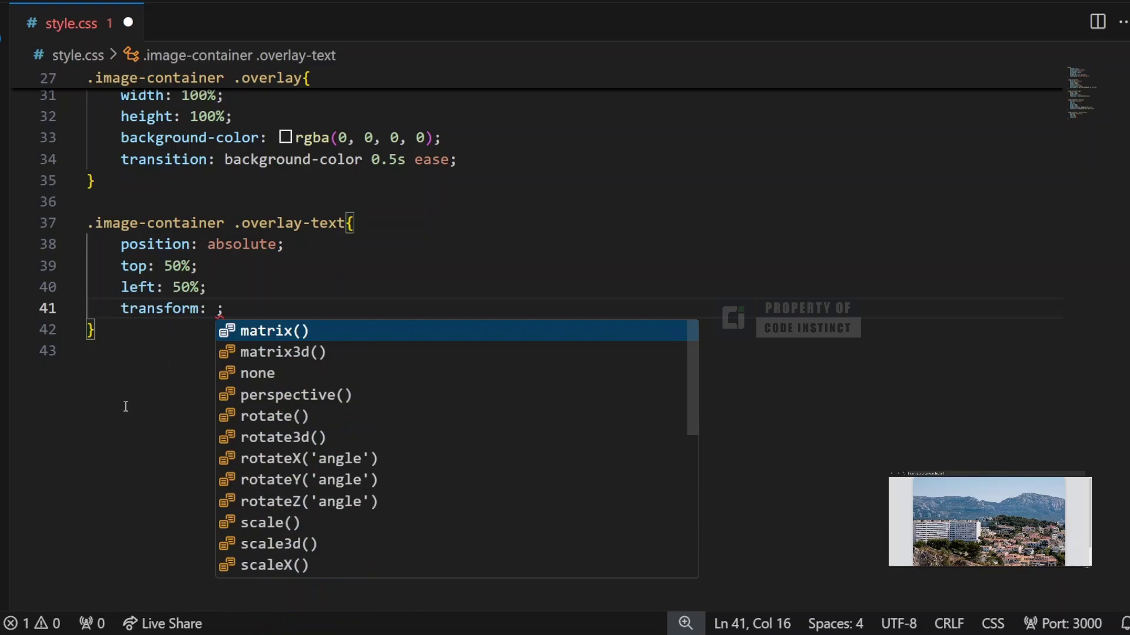
pyautogui.write('translat')
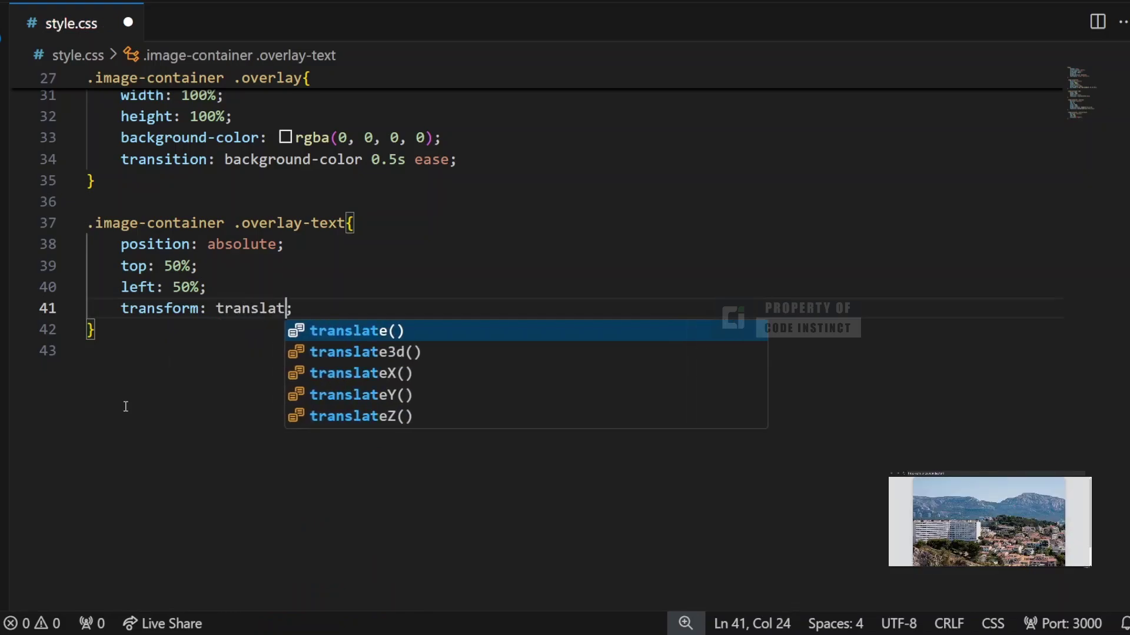
pyautogui.write('e(-50')
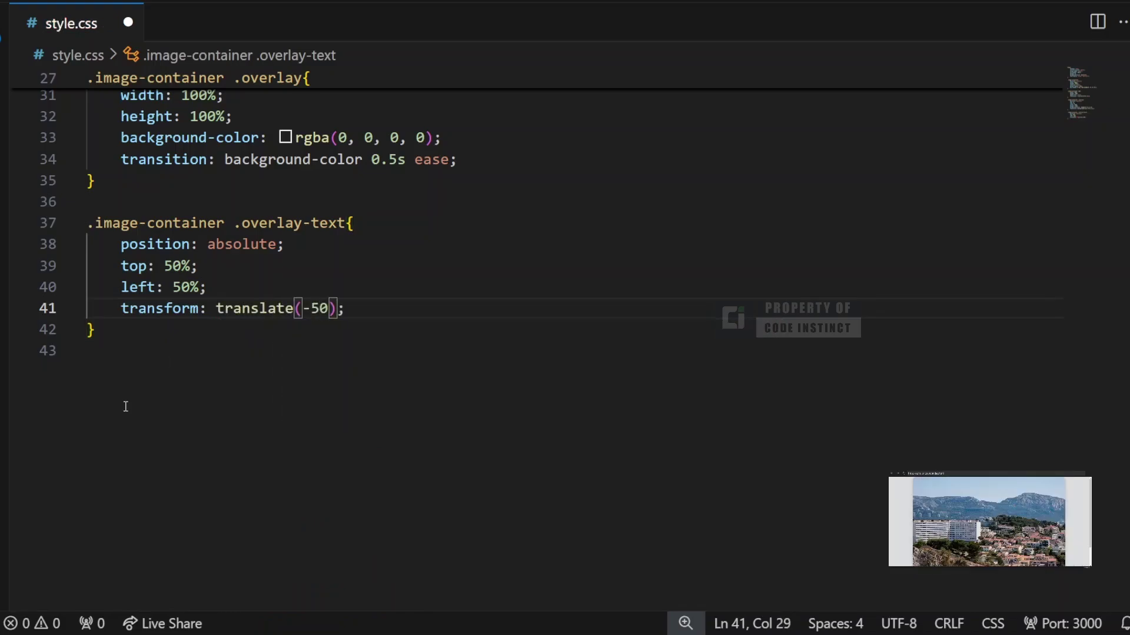
pyautogui.write('%, ')
pyautogui.write('-50%')
pyautogui.press('Right')
pyautogui.press('Right')
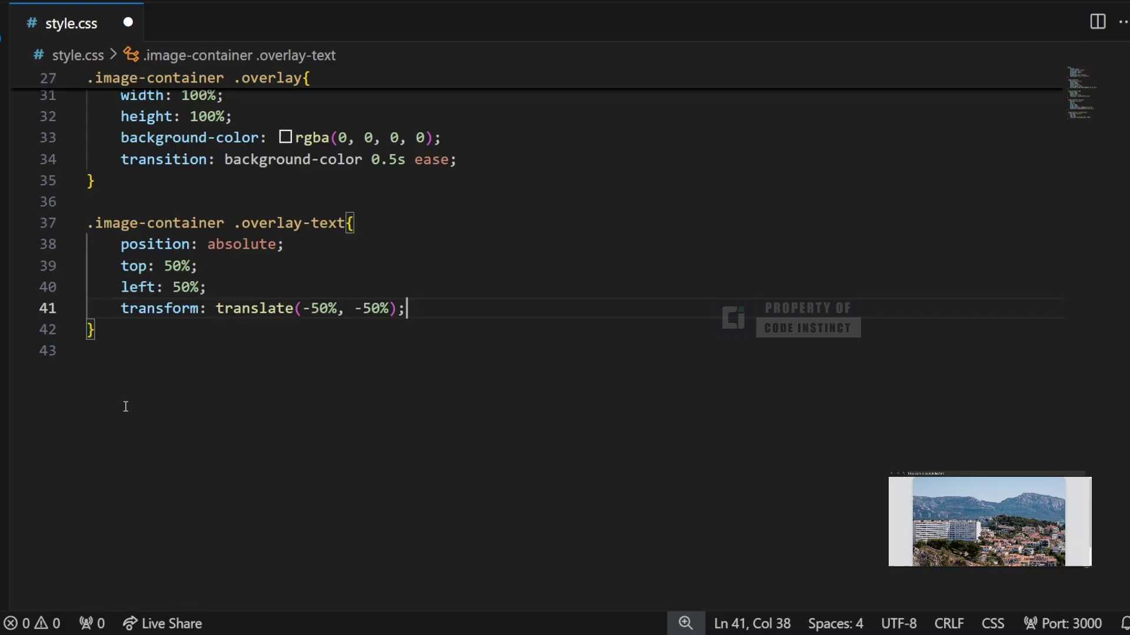
# Give the overlay text white colour and a 3em font size
pyautogui.press('Return')
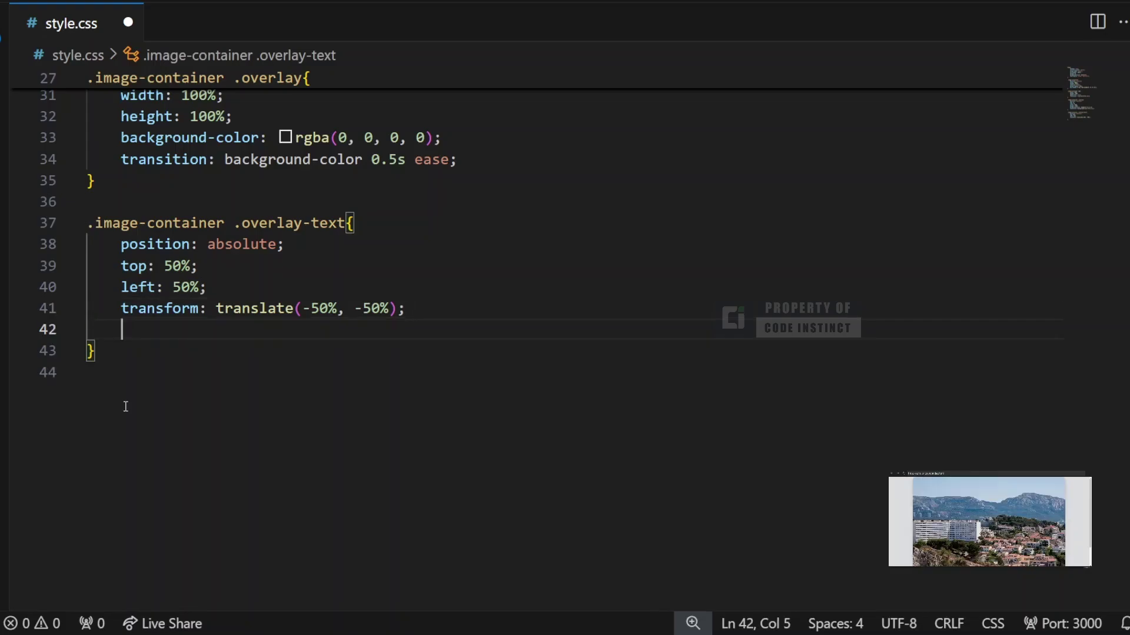
pyautogui.write('color: ')
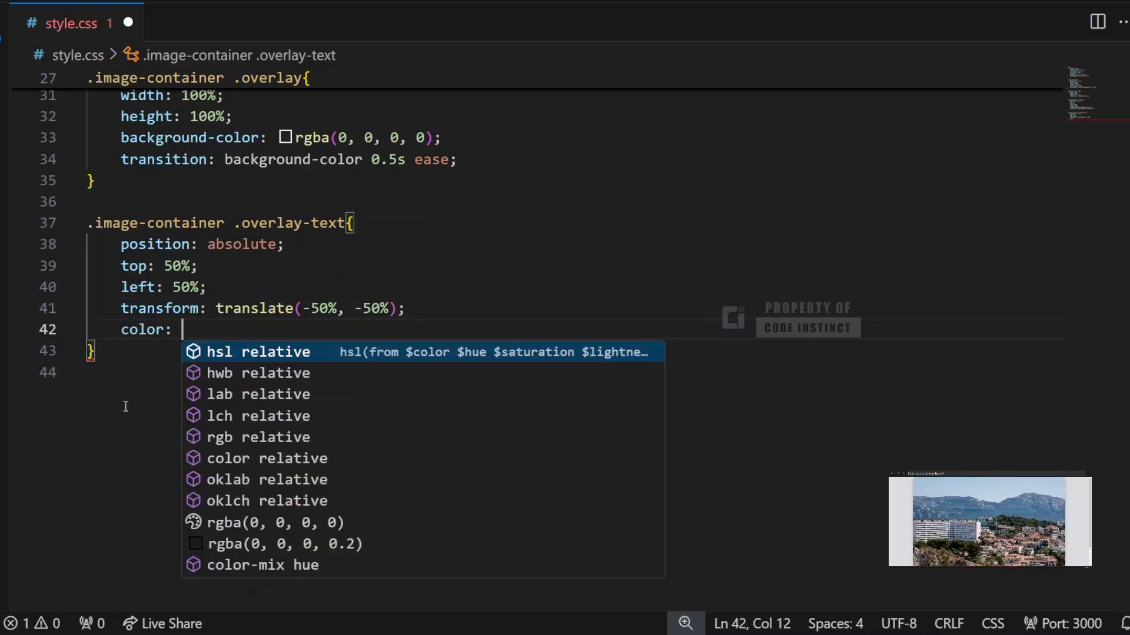
pyautogui.write('#fff;')
pyautogui.hotkey('ctrl', 's')
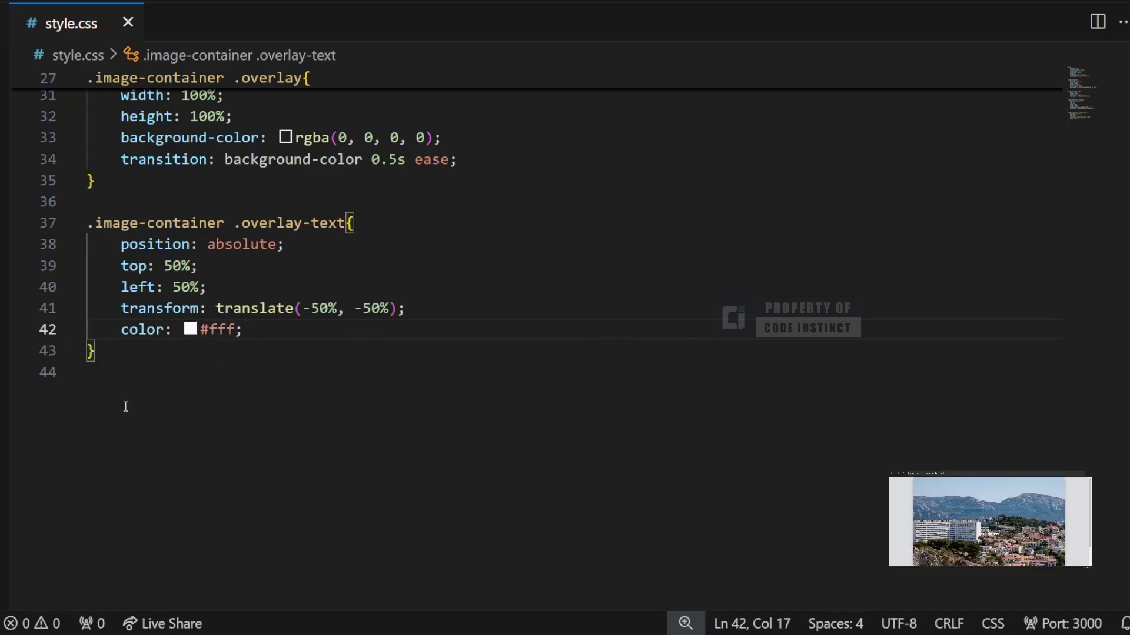
pyautogui.press('Return')
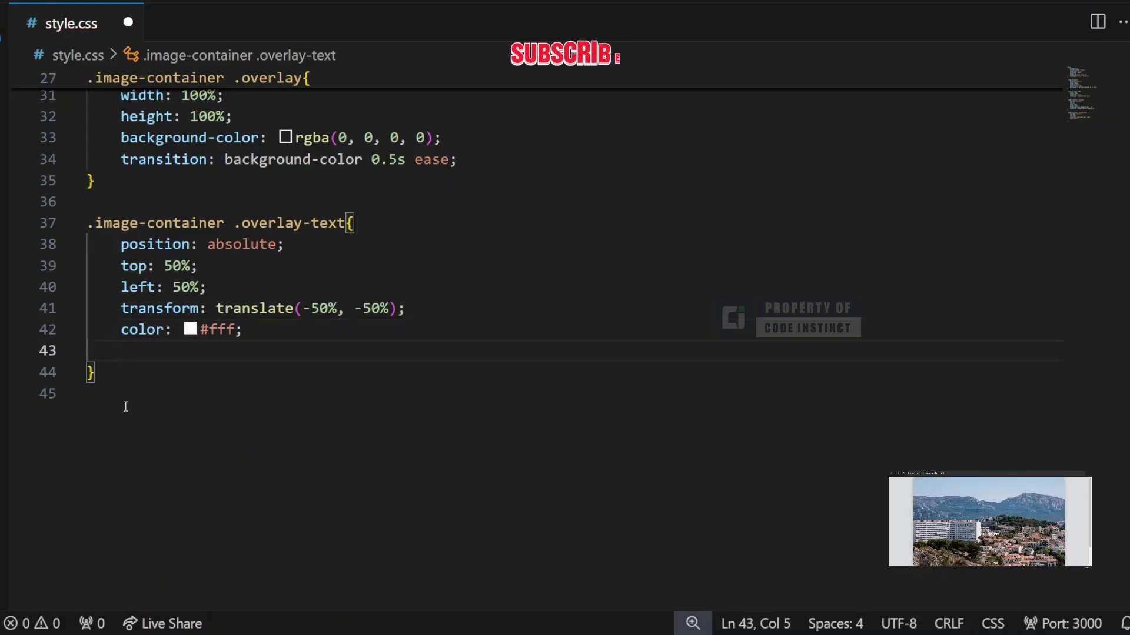
pyautogui.write('fon')
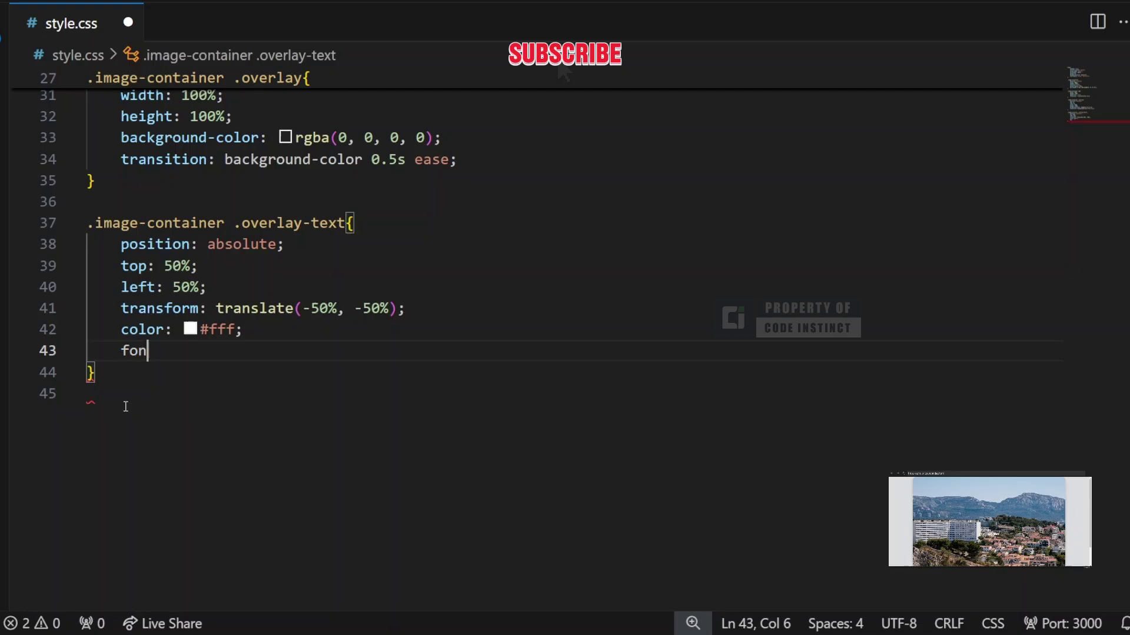
pyautogui.write('t-size: ;')
pyautogui.press('Left')
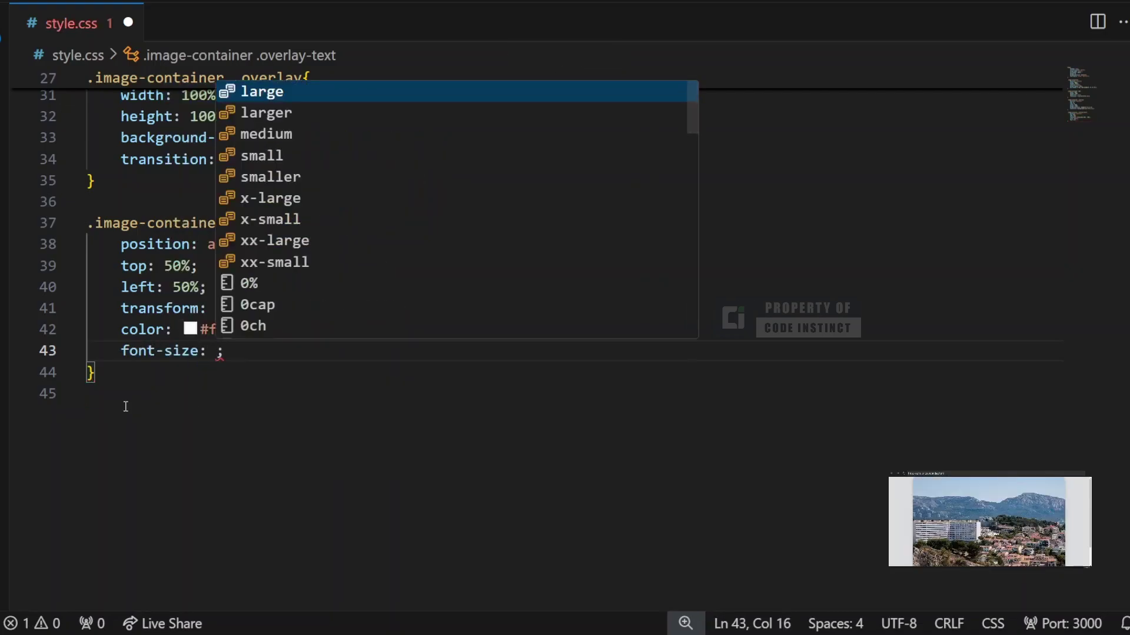
pyautogui.write('3em')
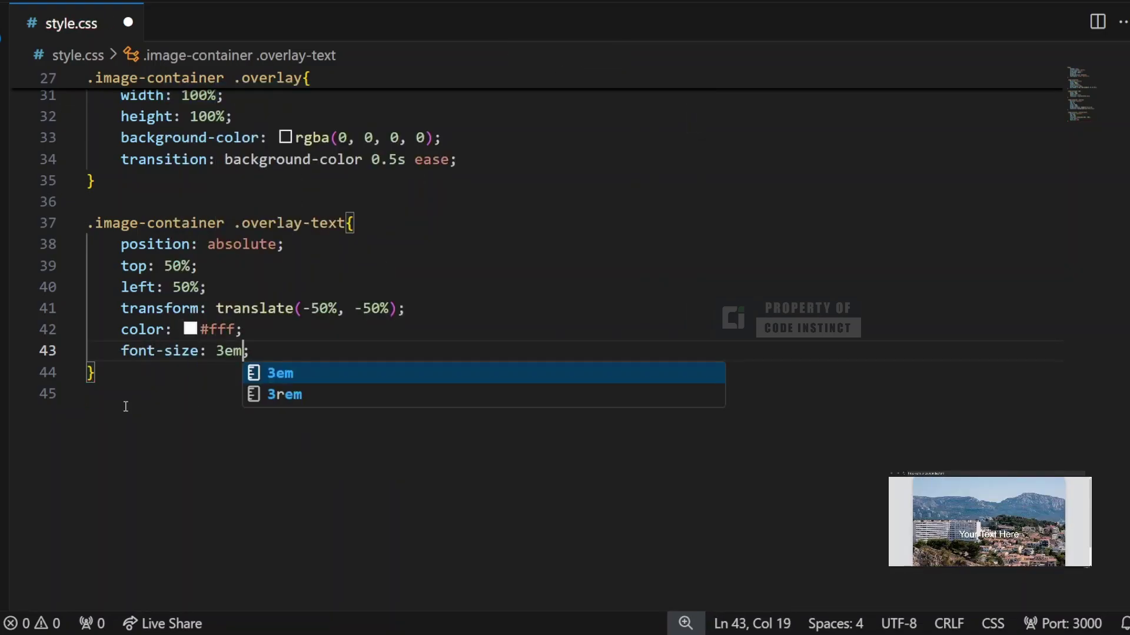
pyautogui.press('Escape')
pyautogui.press('End')
# Add text-align: center and opacity: 0 to the overlay-text rule
pyautogui.press('Return')
pyautogui.write('te')
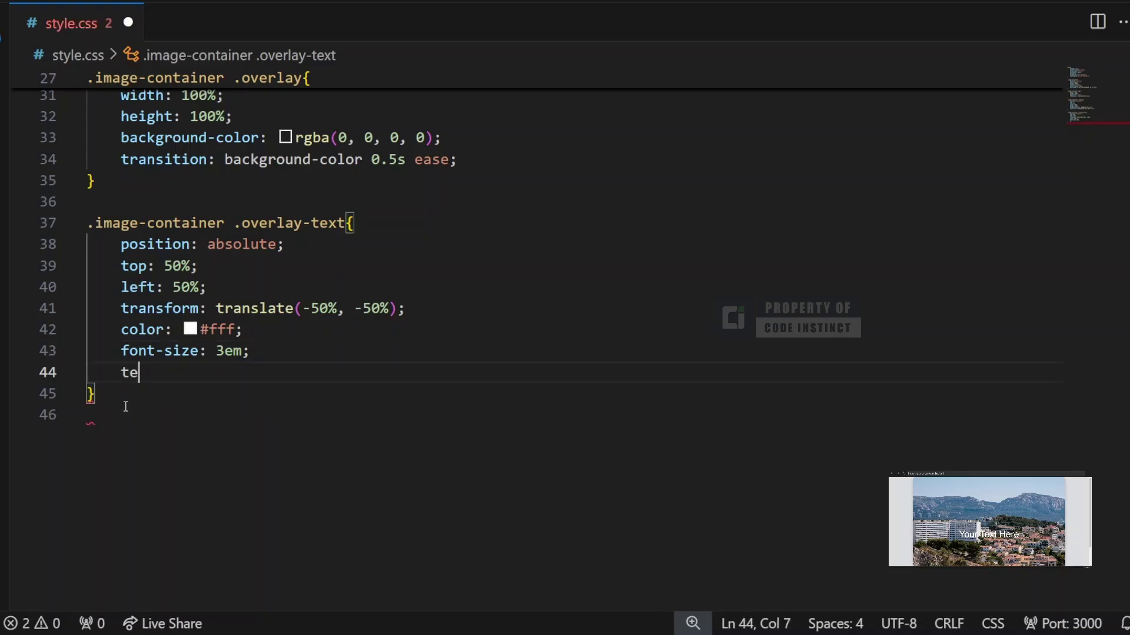
pyautogui.write('xt-ali')
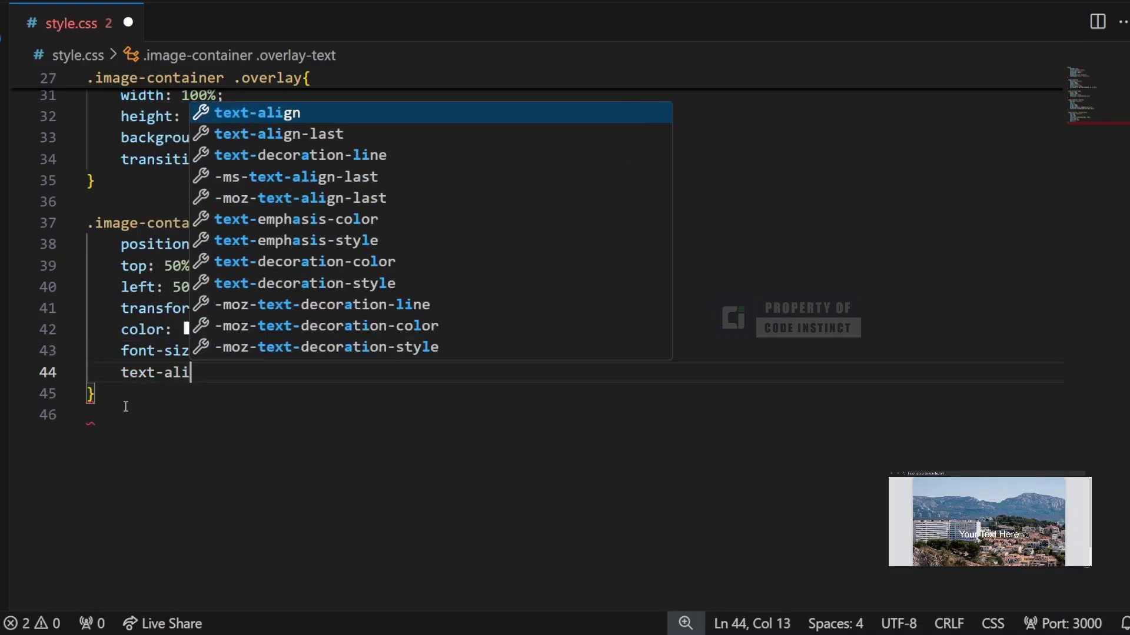
pyautogui.write('gn')
pyautogui.press('Return')
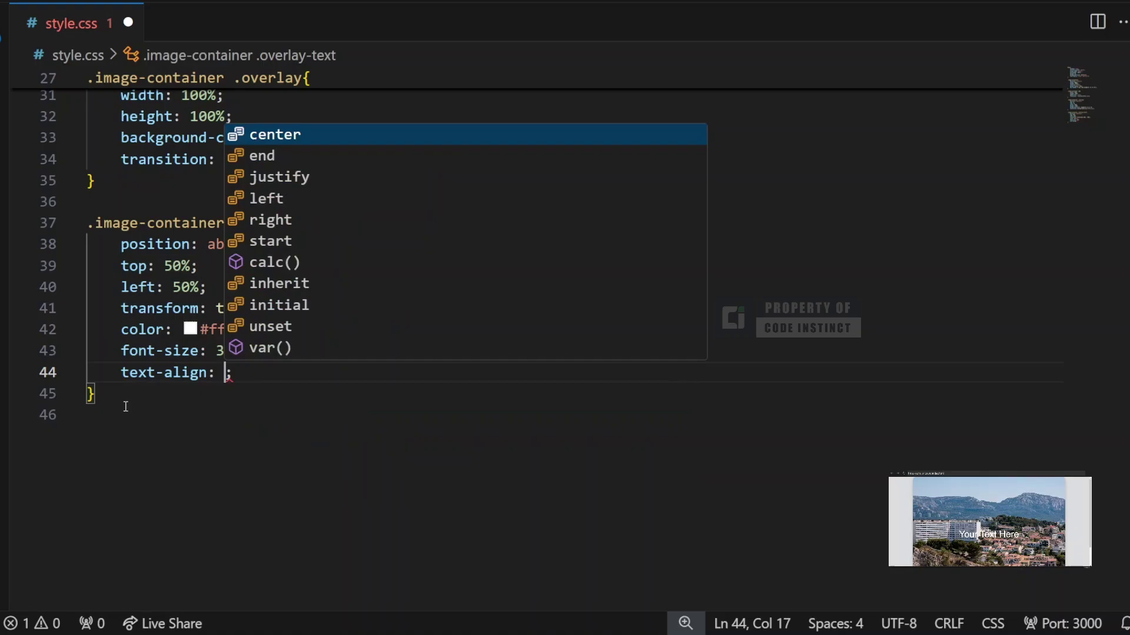
pyautogui.write('center')
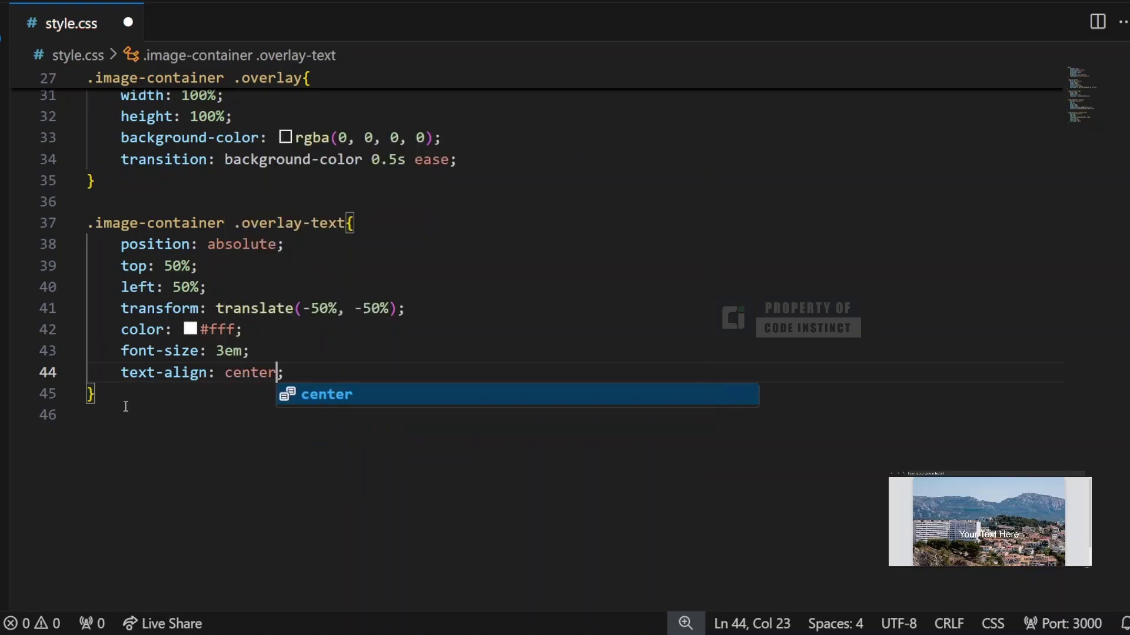
pyautogui.press('Escape')
pyautogui.press('End')
pyautogui.press('Return')
pyautogui.write('op')
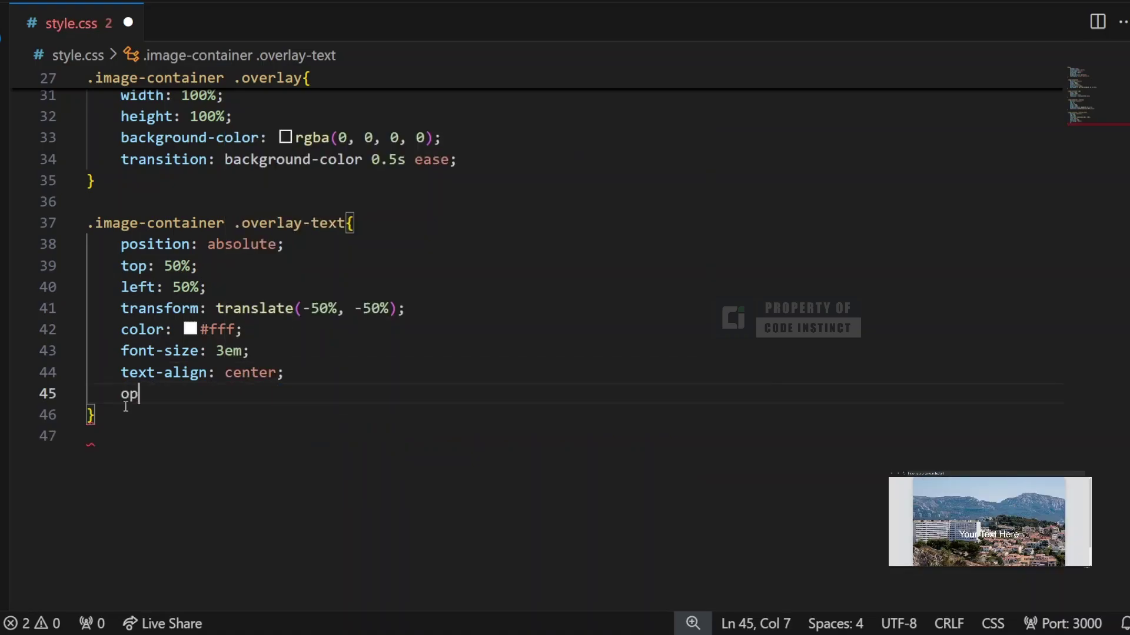
pyautogui.write('acity')
pyautogui.press('Return')
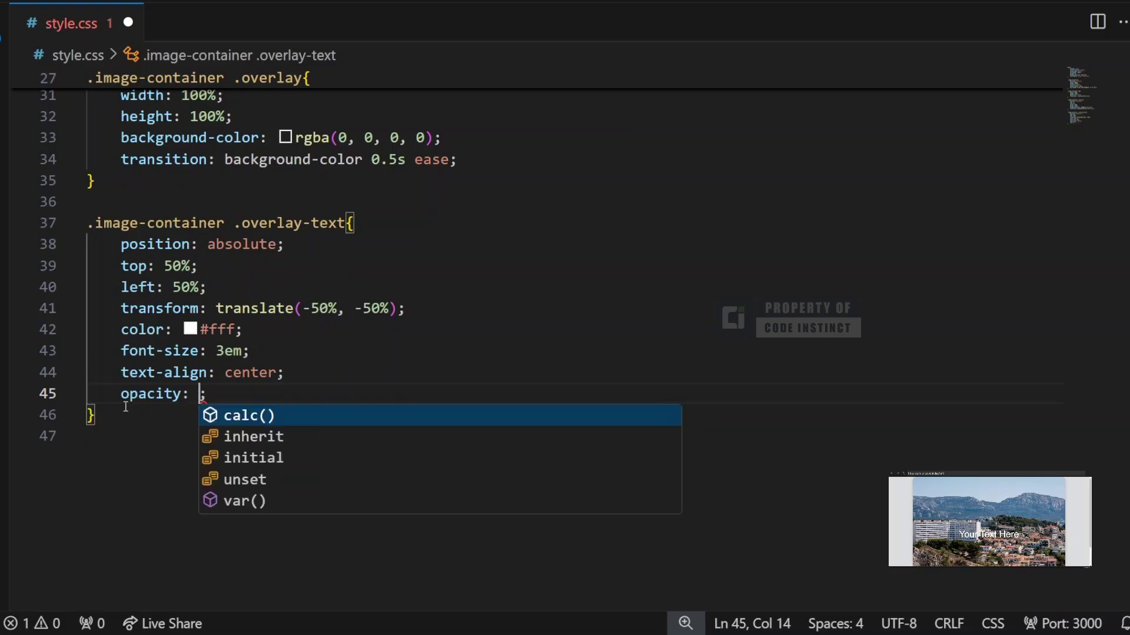
pyautogui.write('0')
pyautogui.press('End')
# Add transition: opacity 0.5s ease and text-shadow: 2px 2px 8px rgba(0, 0, 0, 0.5)
pyautogui.press('Return')
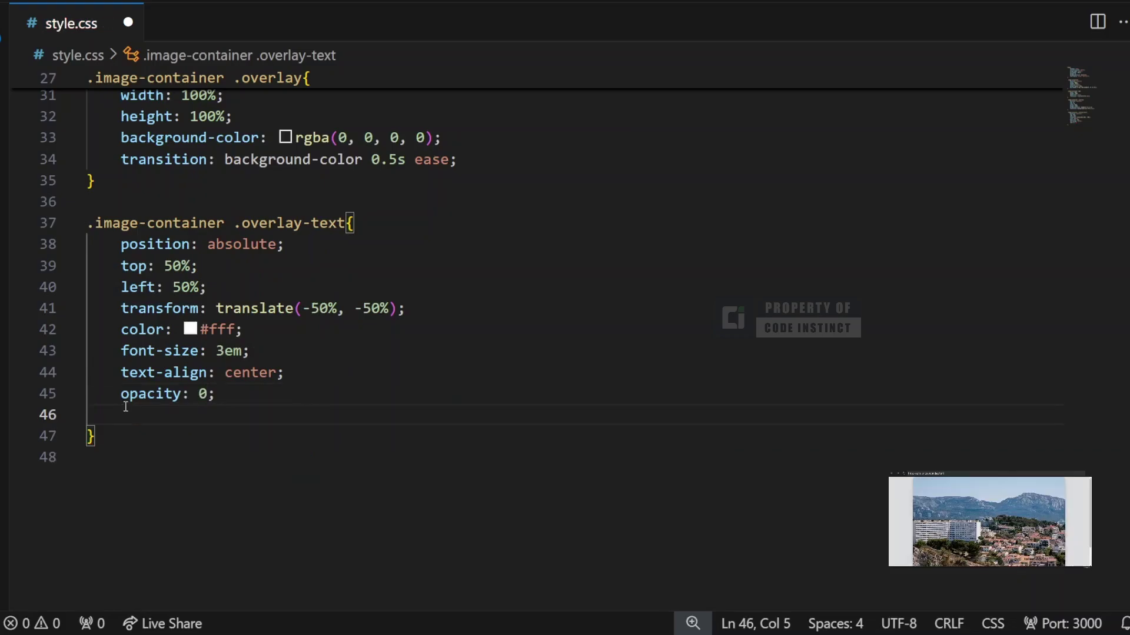
pyautogui.write('transition: ')
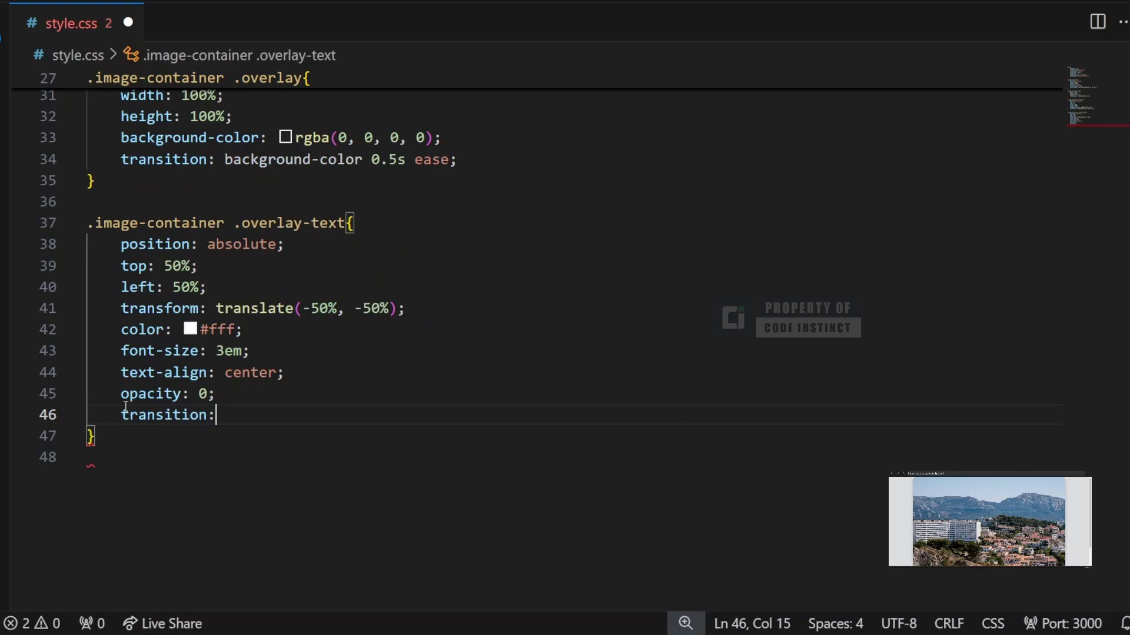
pyautogui.write('opacity ')
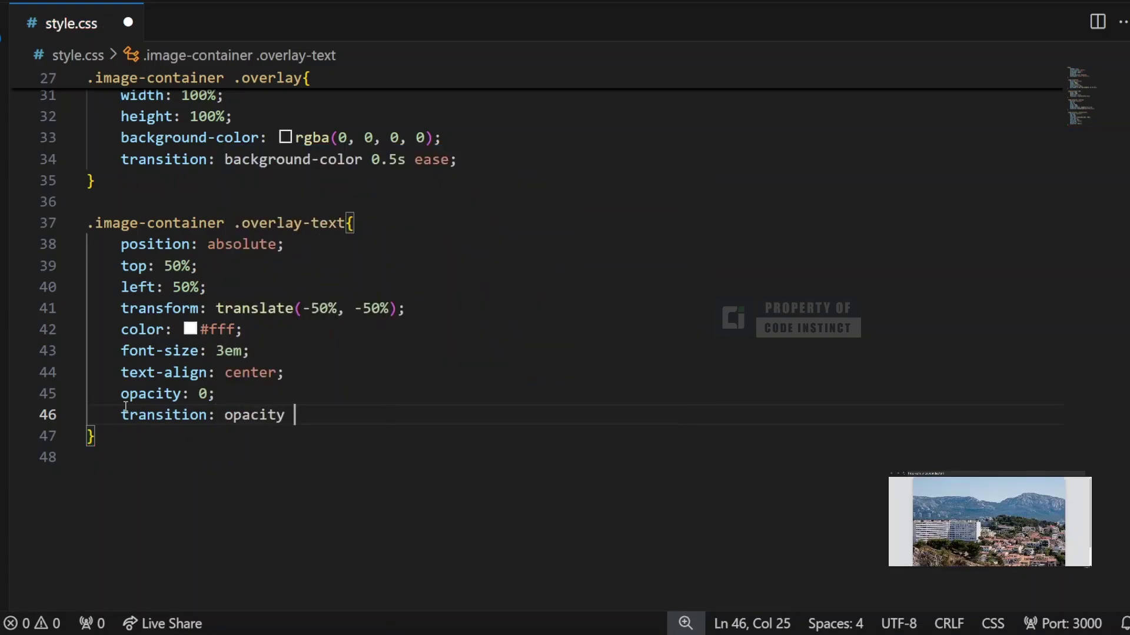
pyautogui.write('0.5s eas')
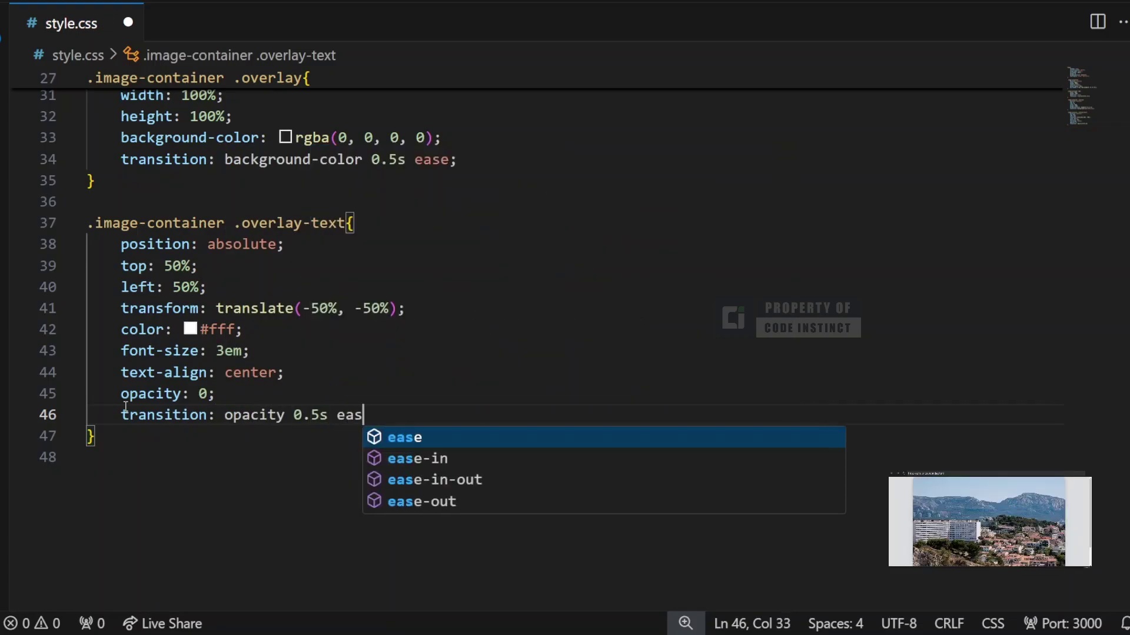
pyautogui.write('e;')
pyautogui.hotkey('ctrl', 's')
pyautogui.press('Return')
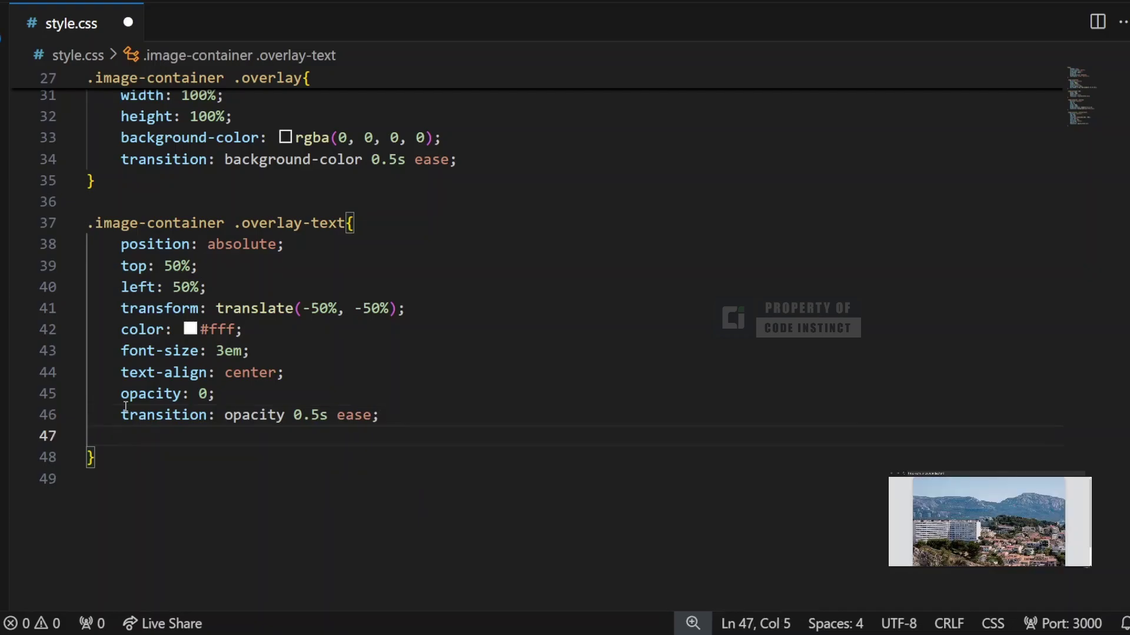
pyautogui.write('text-shadow')
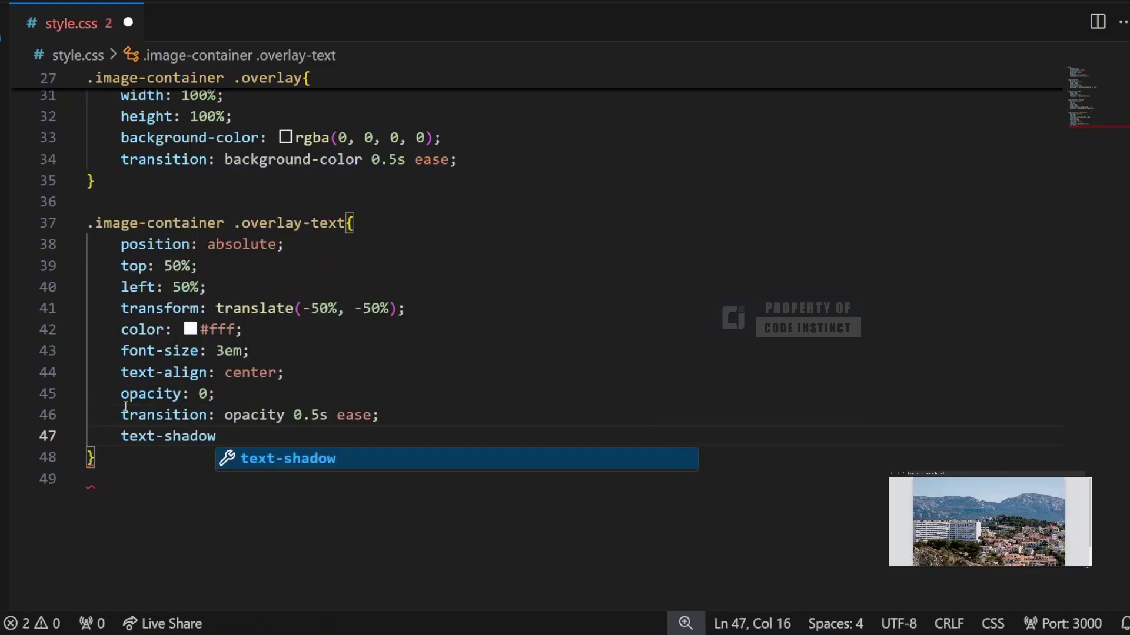
pyautogui.press('Return')
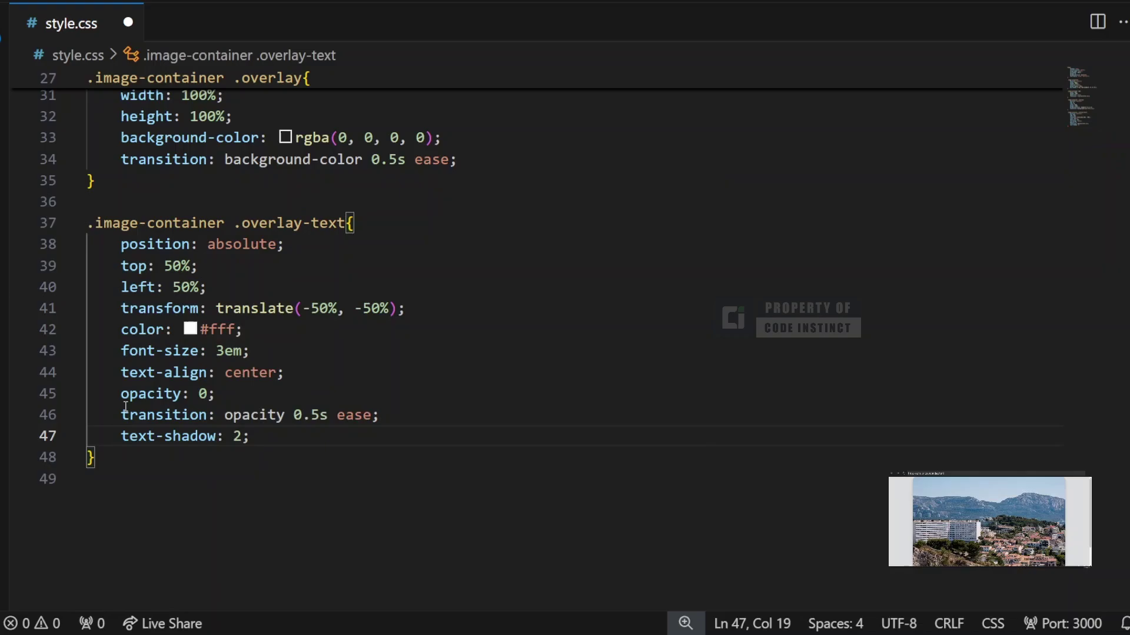
pyautogui.write('2px 2px')
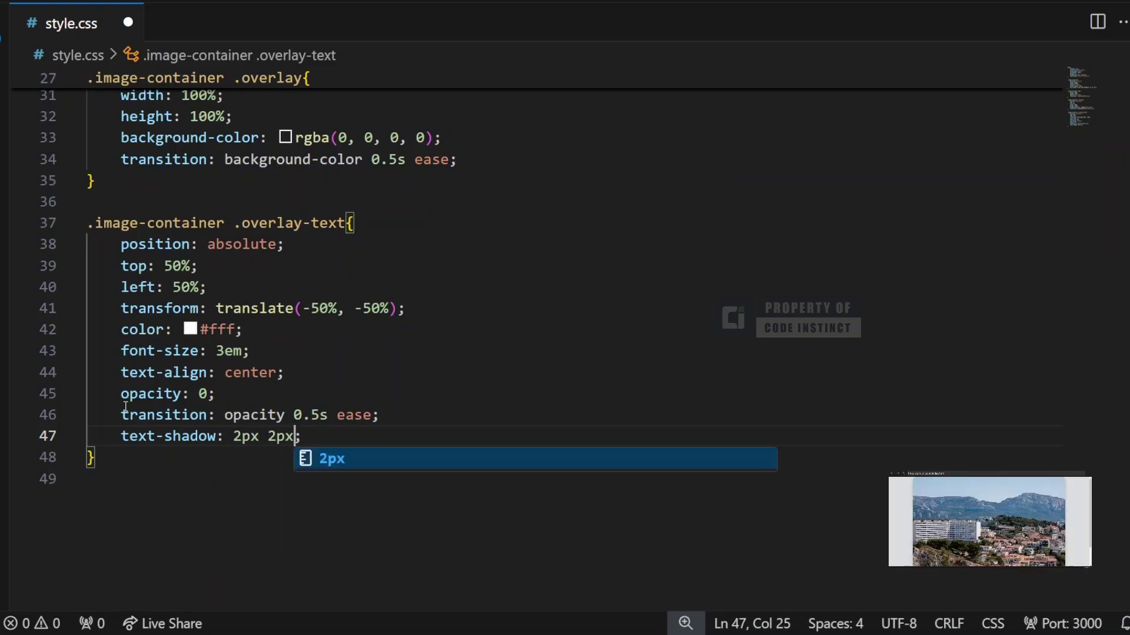
pyautogui.write(' 8px ')
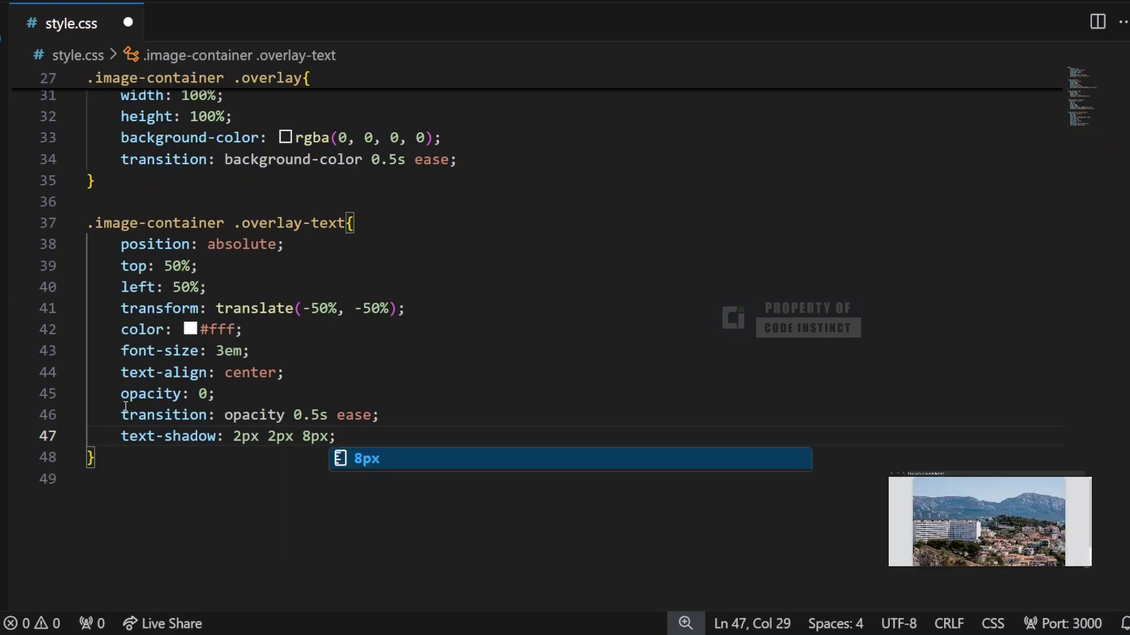
pyautogui.write('rgba(')
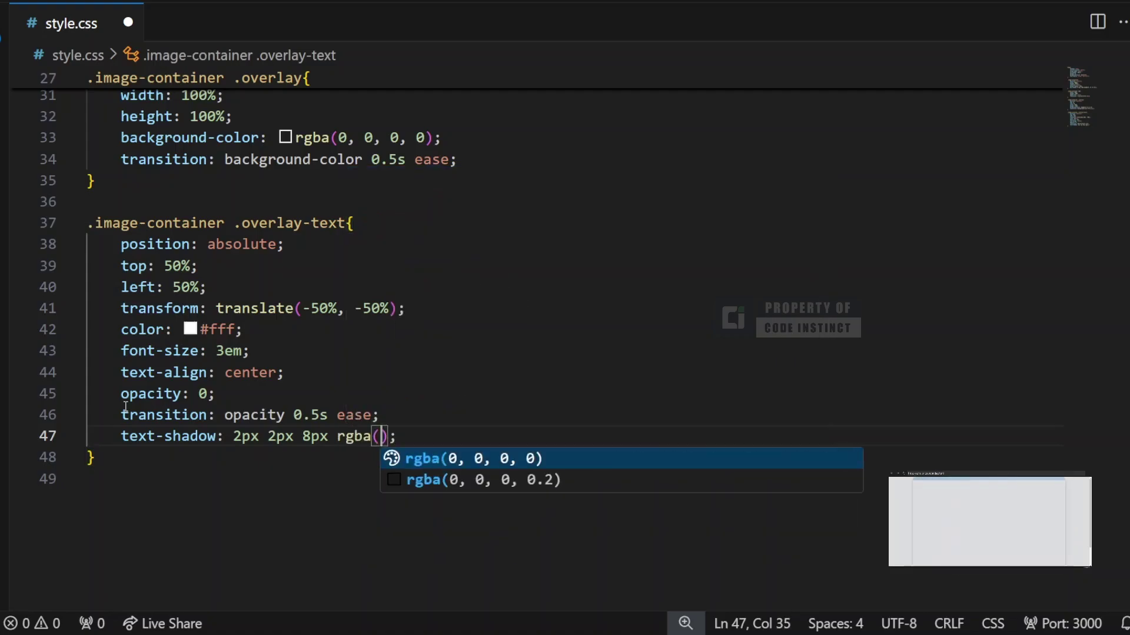
pyautogui.write('0, 0, 0')
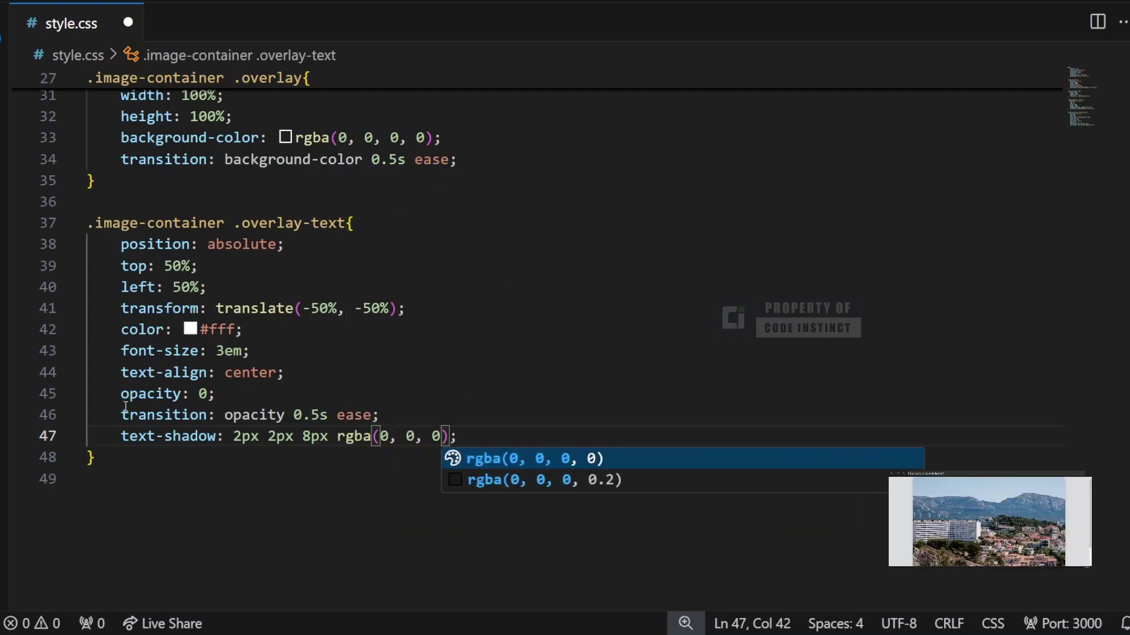
pyautogui.write(', 0.5')
pyautogui.hotkey('ctrl', 's')
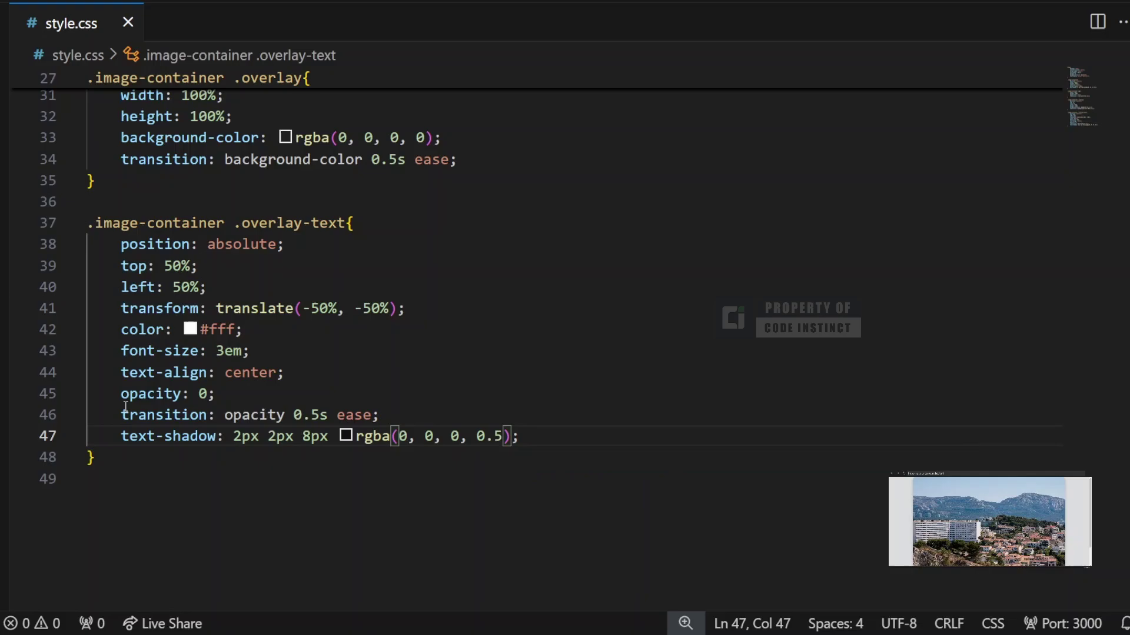
pyautogui.press('Right')
pyautogui.press('Right')
pyautogui.press('Return')
pyautogui.write('faont-f')
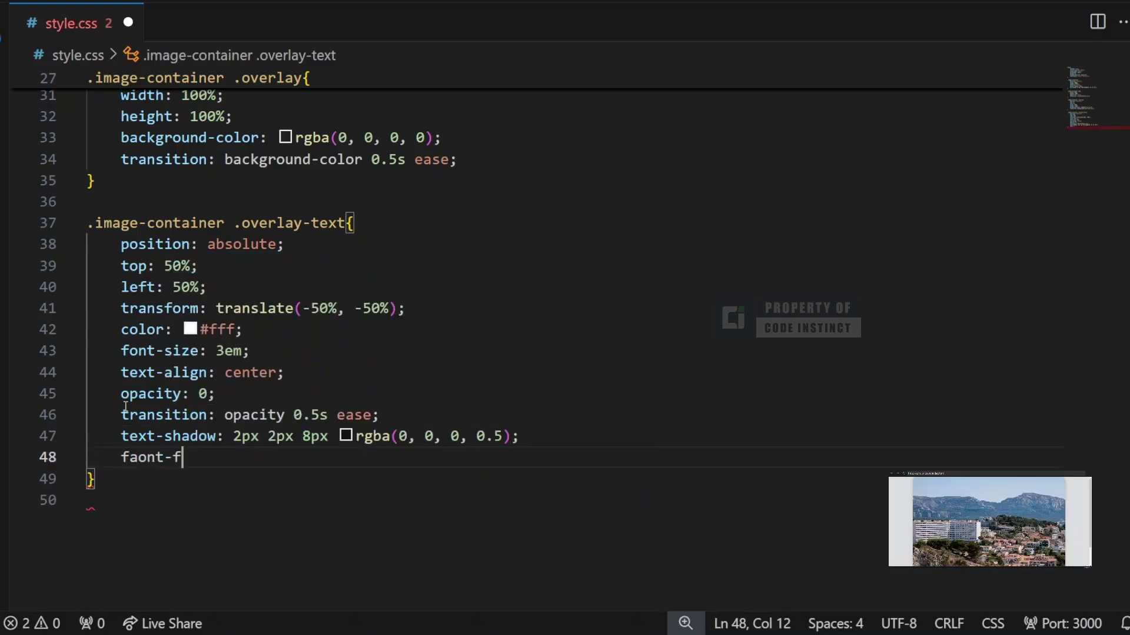
pyautogui.write('amily')
# Correct the 'faont-family' typo to font-family in the overlay-text rule
pyautogui.press('Down')
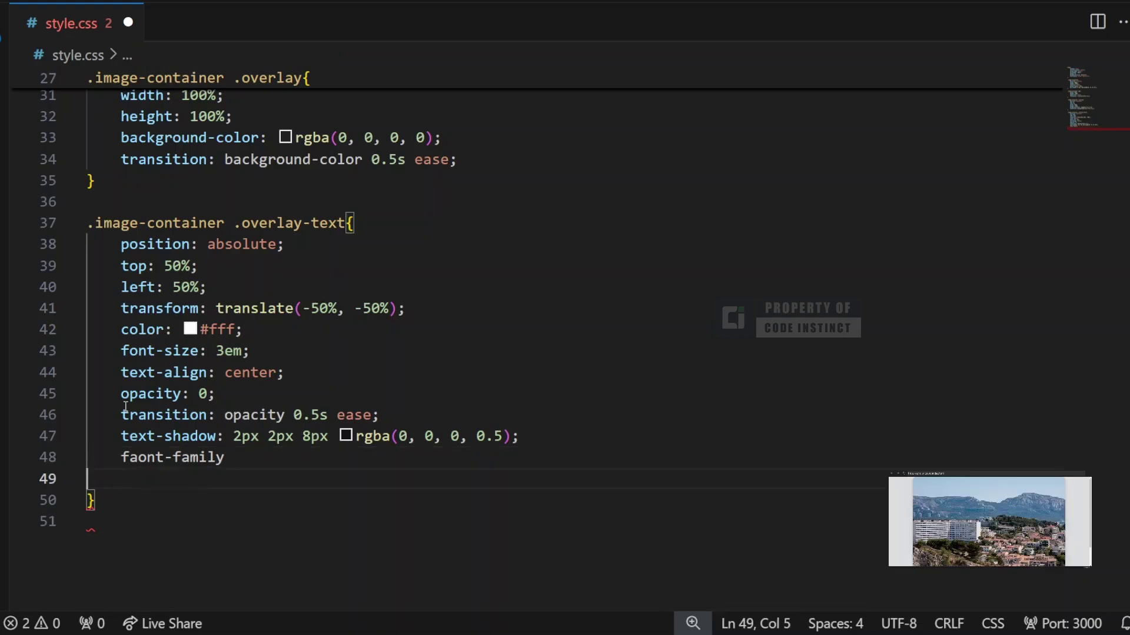
pyautogui.press('Up')
pyautogui.press('Left')
pyautogui.press('Left')
pyautogui.press('Left')
pyautogui.press('Left')
pyautogui.press('Left')
pyautogui.press('Left')
pyautogui.press('Left')
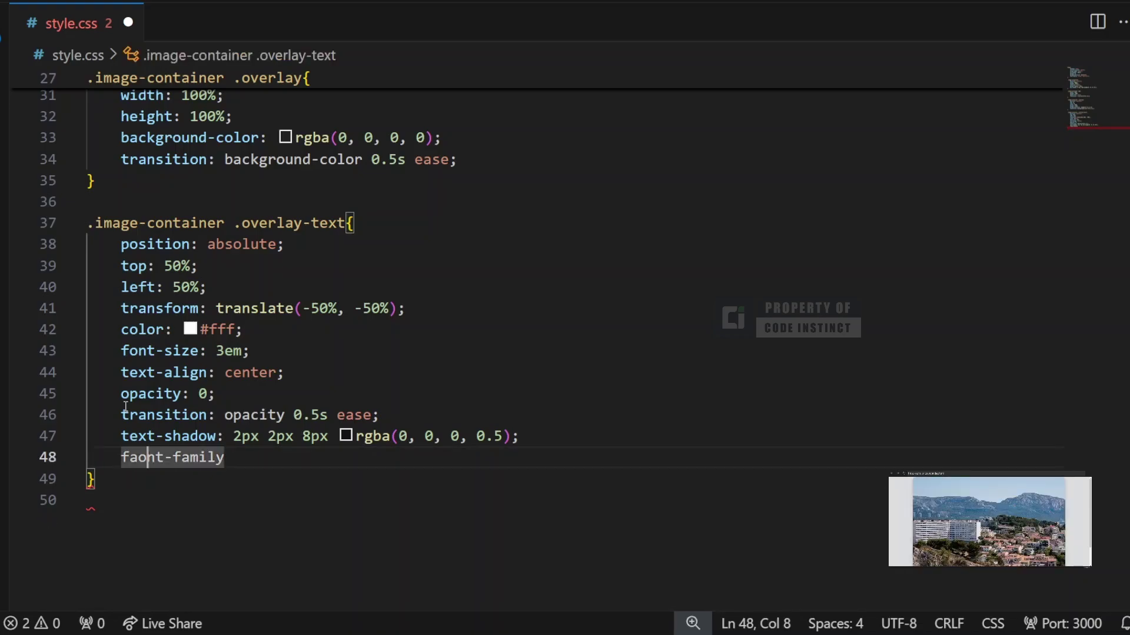
pyautogui.press('Left')
pyautogui.press('BackSpace')
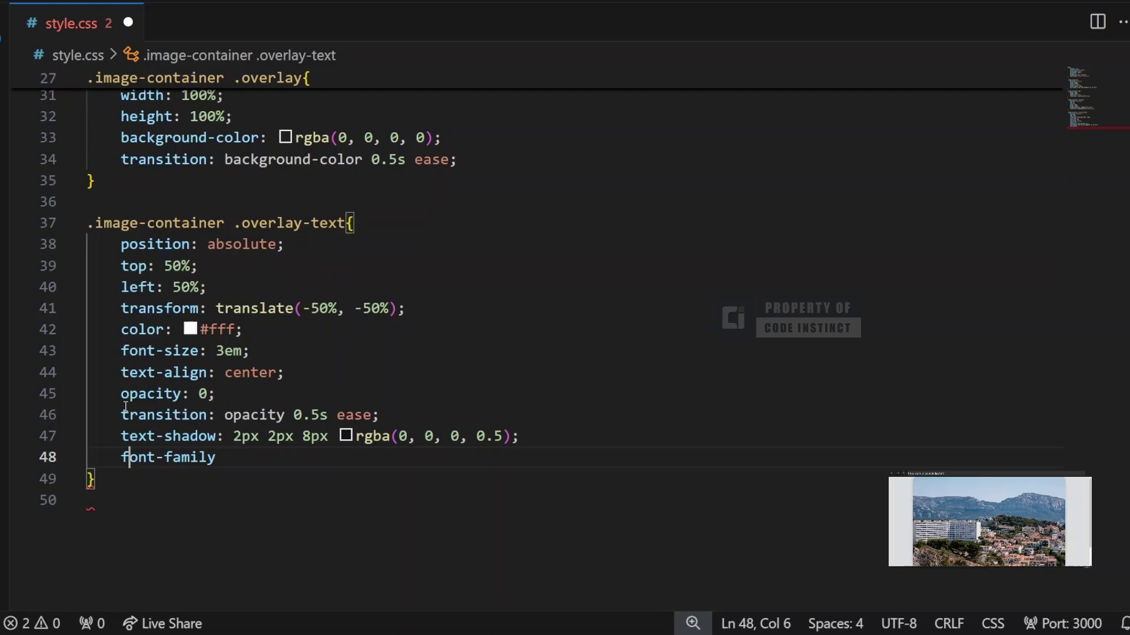
pyautogui.press('Right')
pyautogui.press('Right')
pyautogui.press('Right')
pyautogui.press('Right')
pyautogui.press('Right')
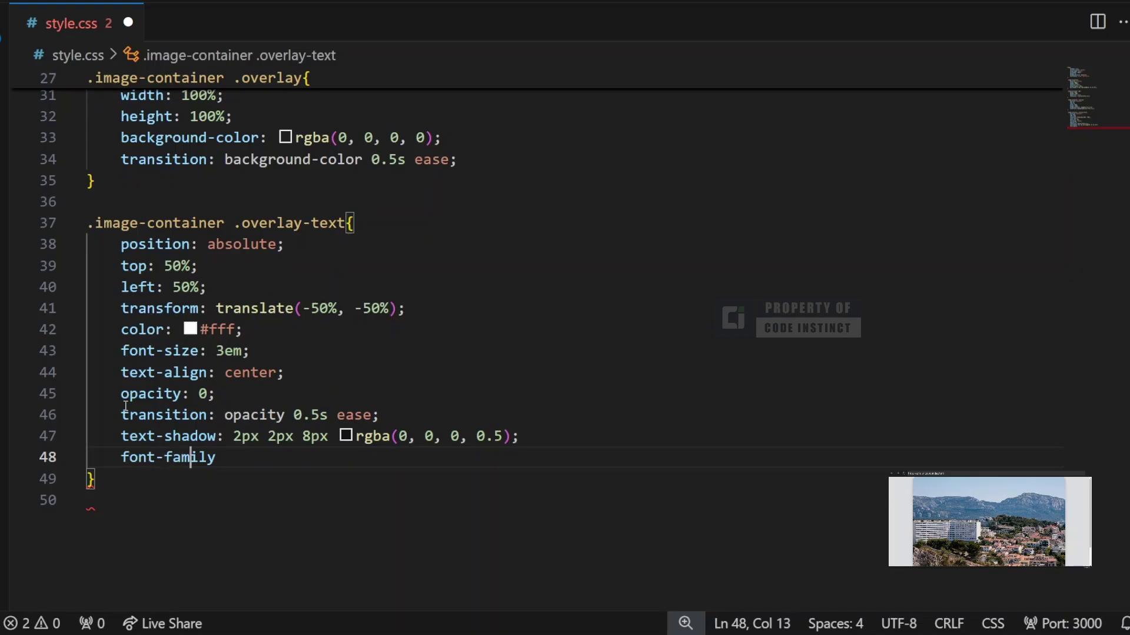
pyautogui.press('Right')
pyautogui.press('Right')
pyautogui.write(': ')
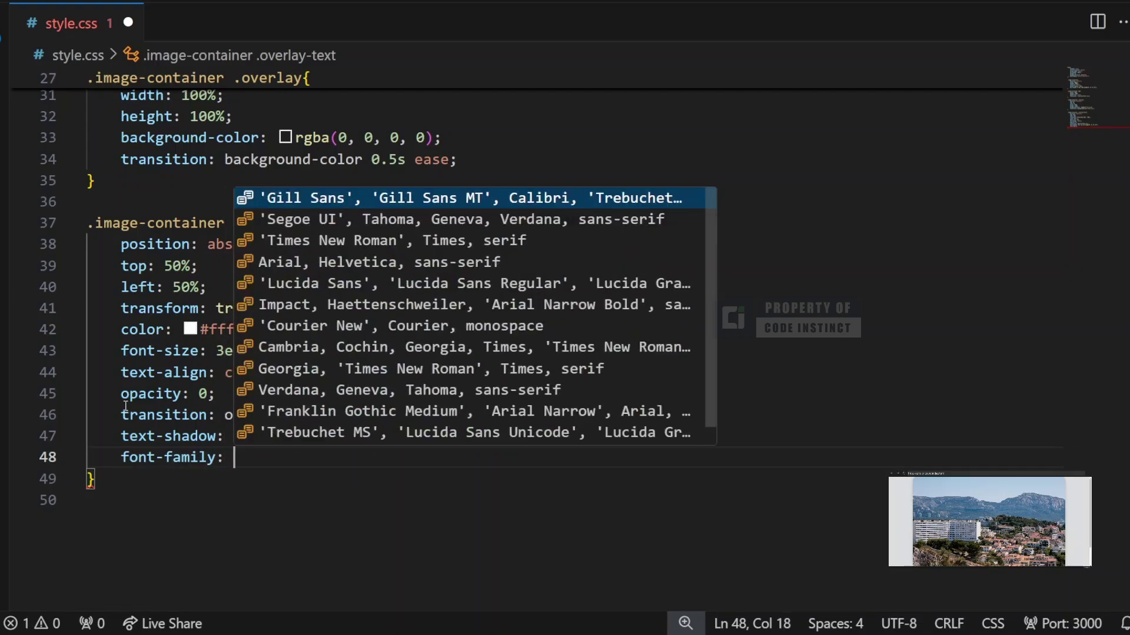
pyautogui.write("'")
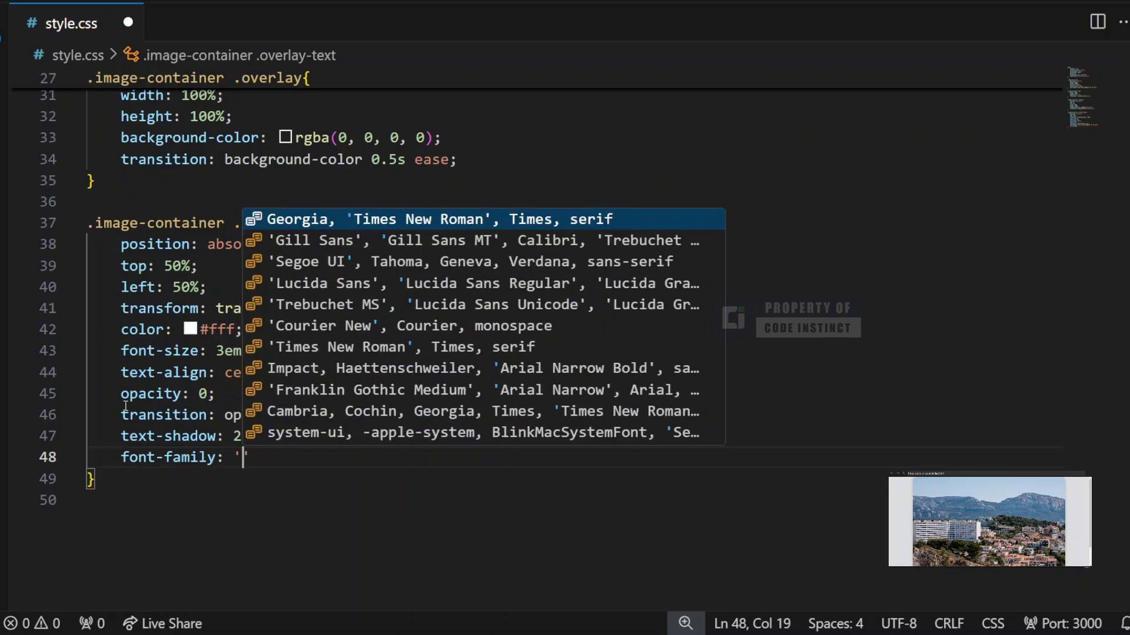
pyautogui.write("Cursive'")
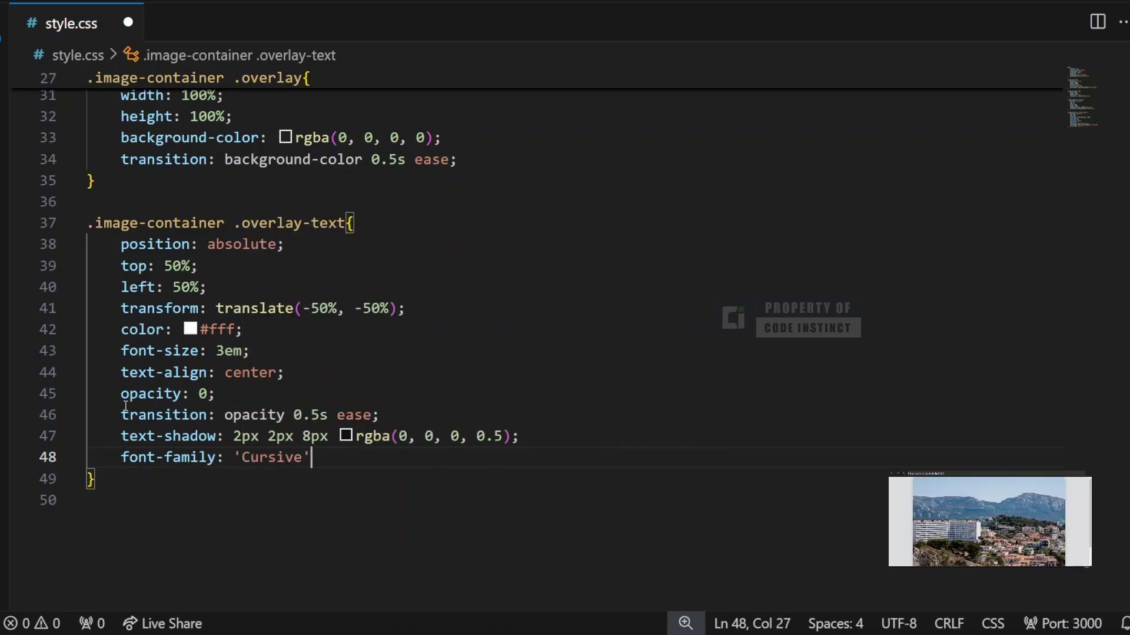
pyautogui.write(', san')
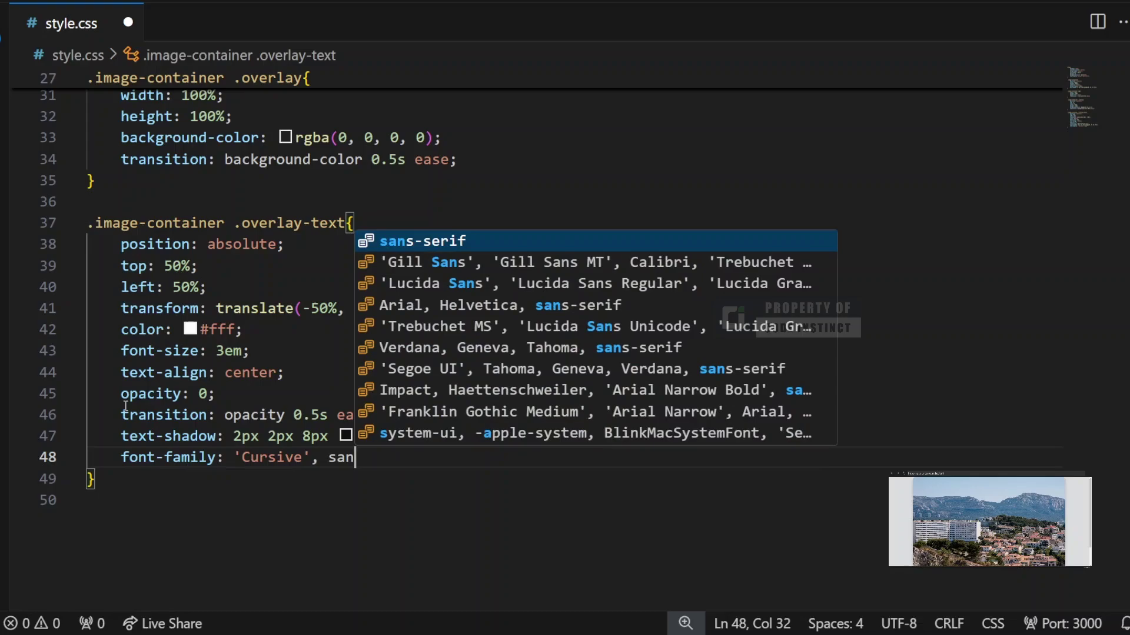
pyautogui.write('s-serif')
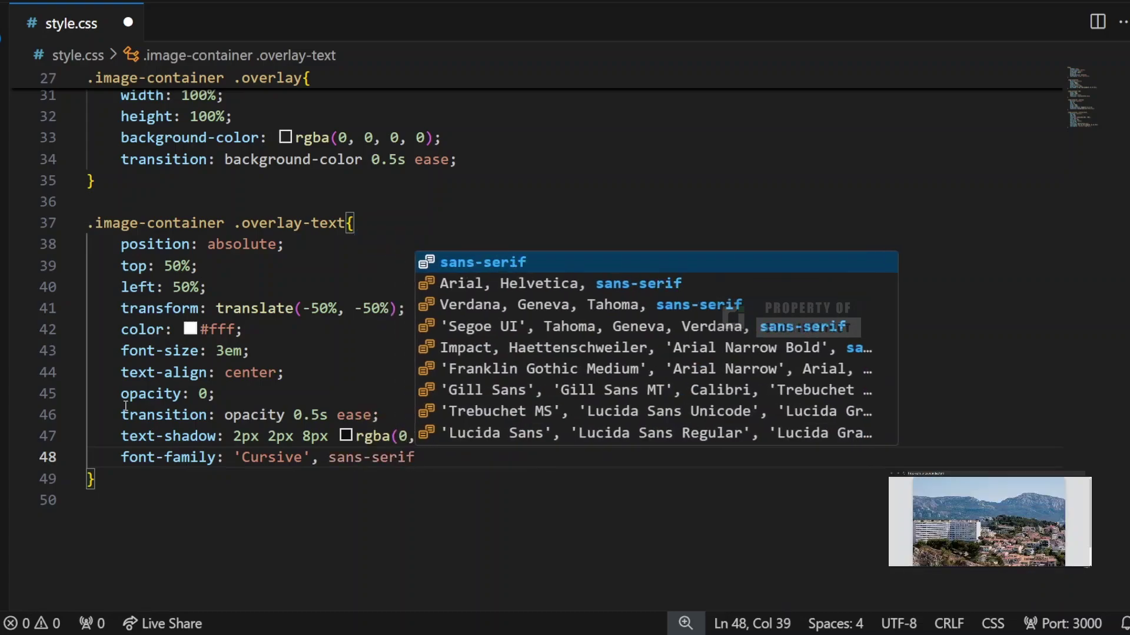
# Finish font-family: 'Cursive', sans-serif, save, and open a blank line below the rule
pyautogui.press('Down')
pyautogui.press('Up')
pyautogui.write(';')
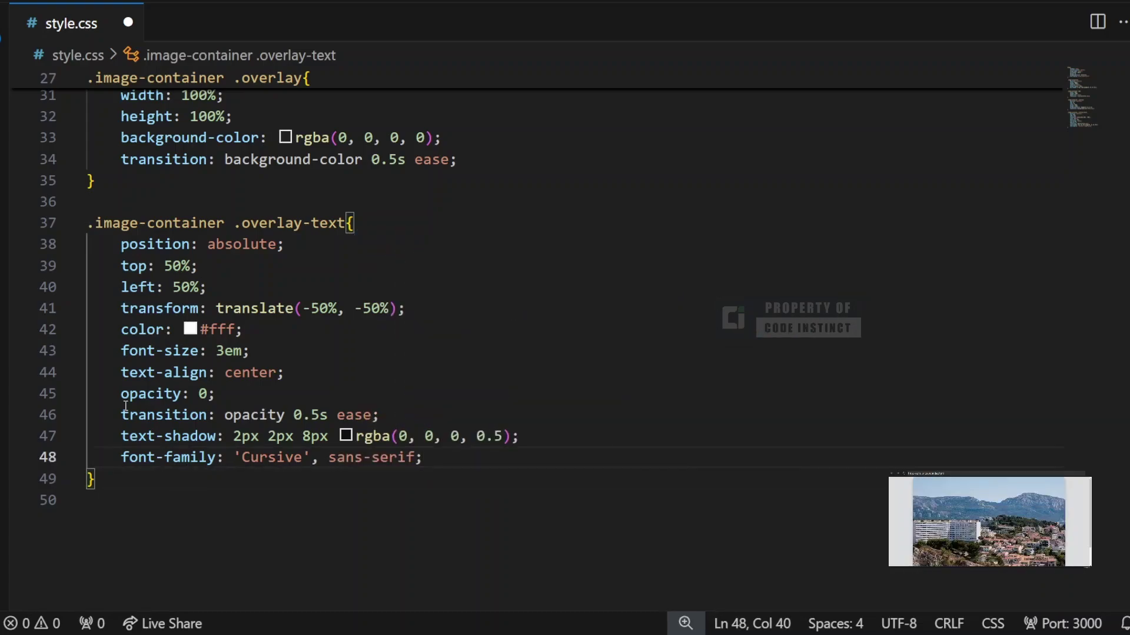
pyautogui.hotkey('ctrl', 's')
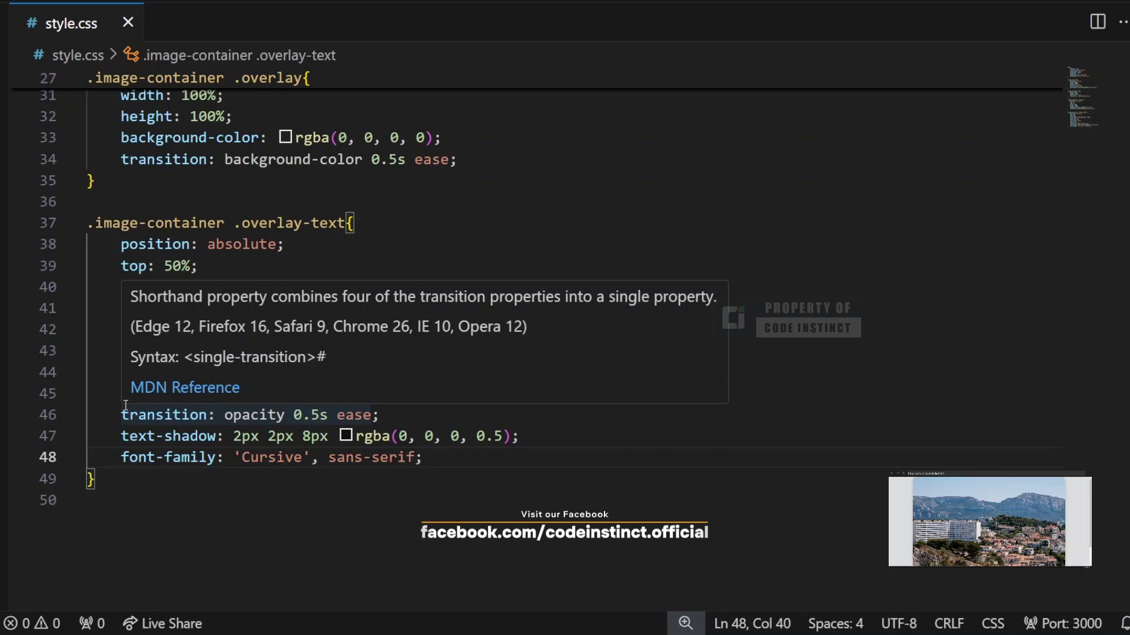
pyautogui.press('Down')
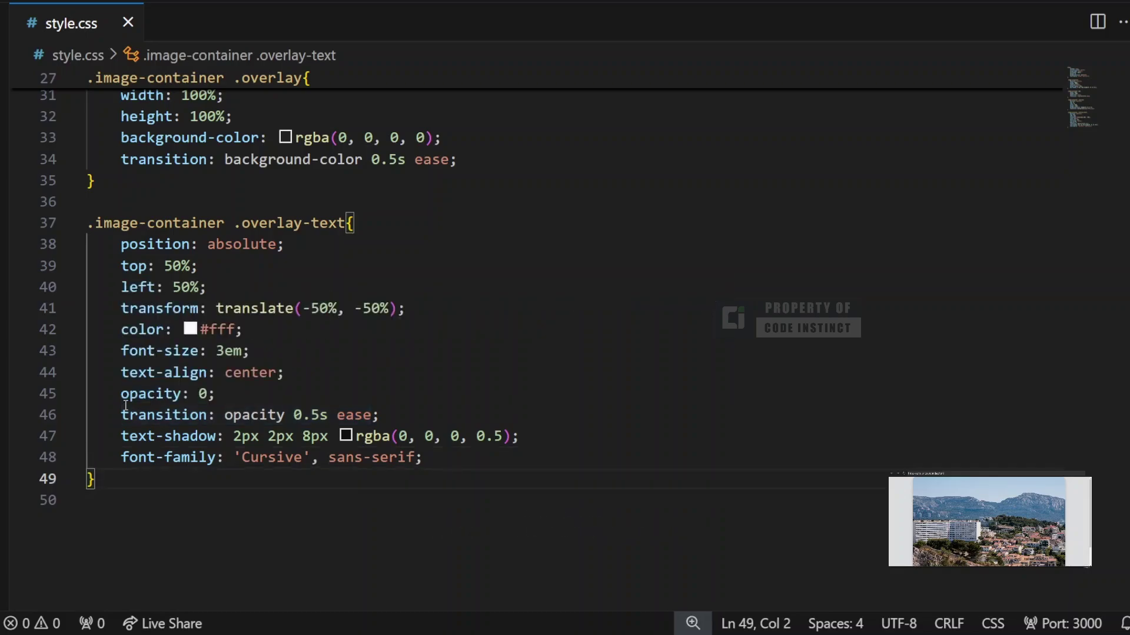
pyautogui.press('Return')
pyautogui.press('Return')
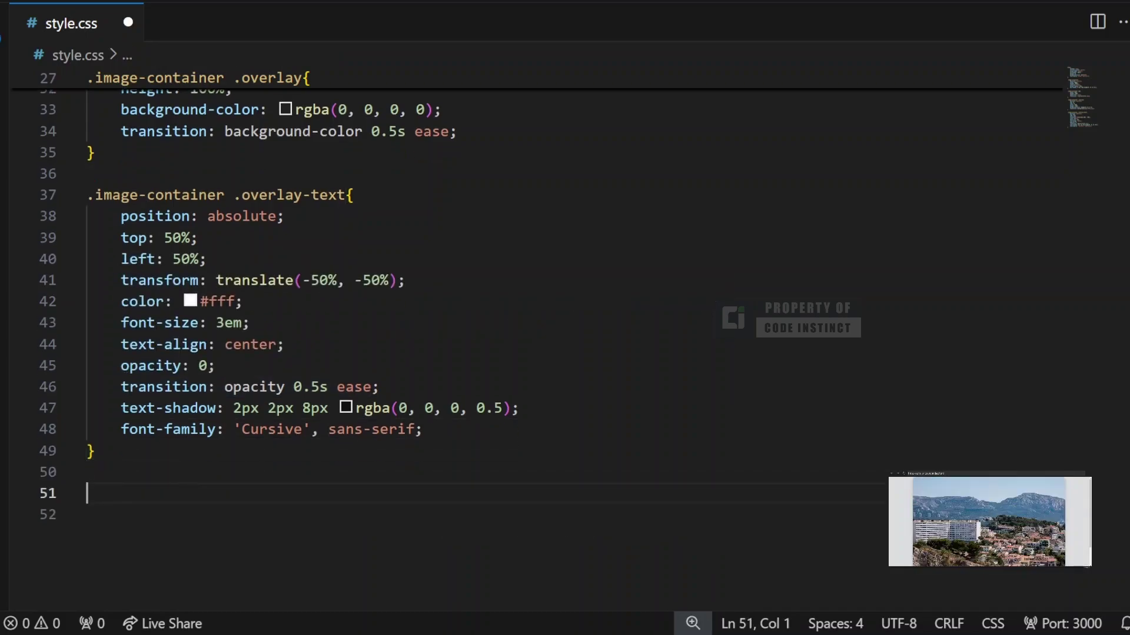
pyautogui.scroll(-2, 358, 459)
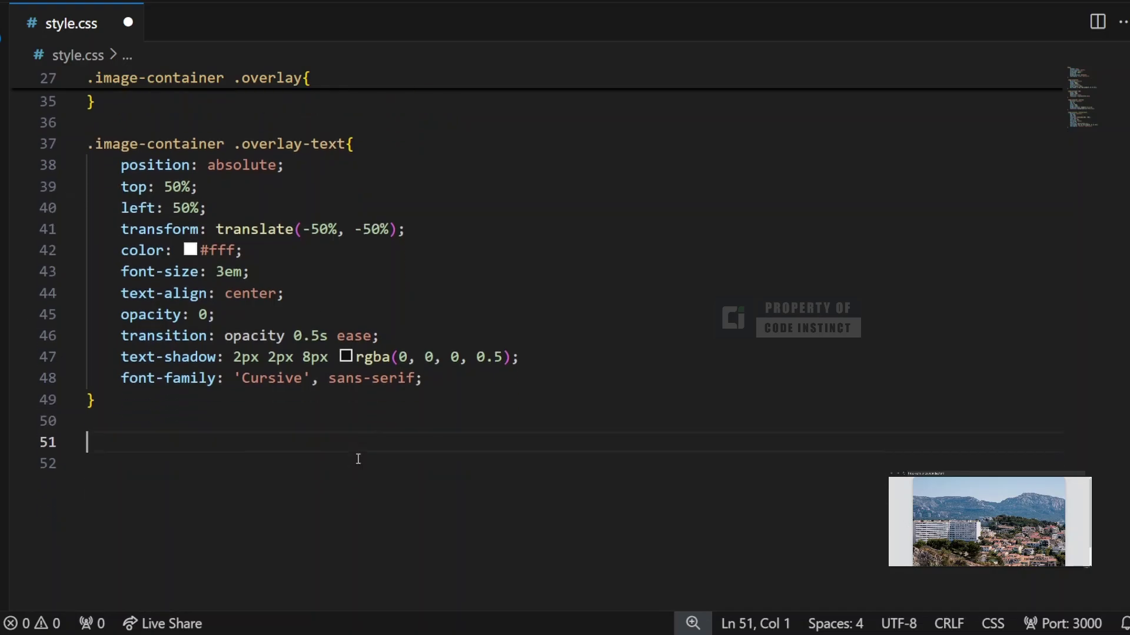
pyautogui.scroll(-2, 358, 459)
pyautogui.scroll(-2, 357, 459)
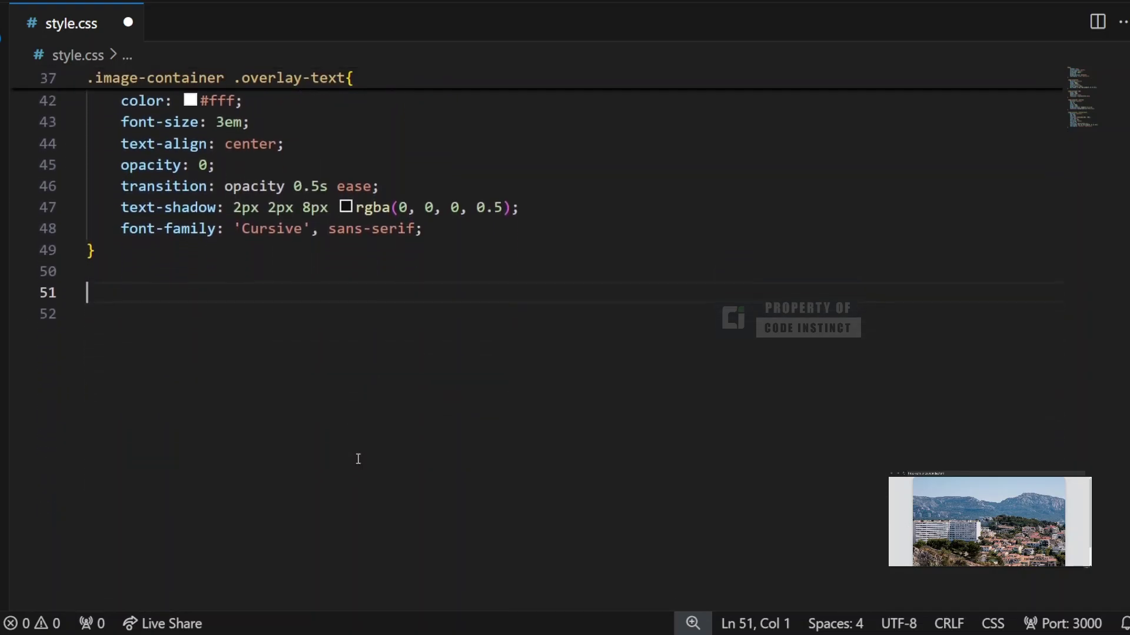
pyautogui.scroll(-1, 357, 459)
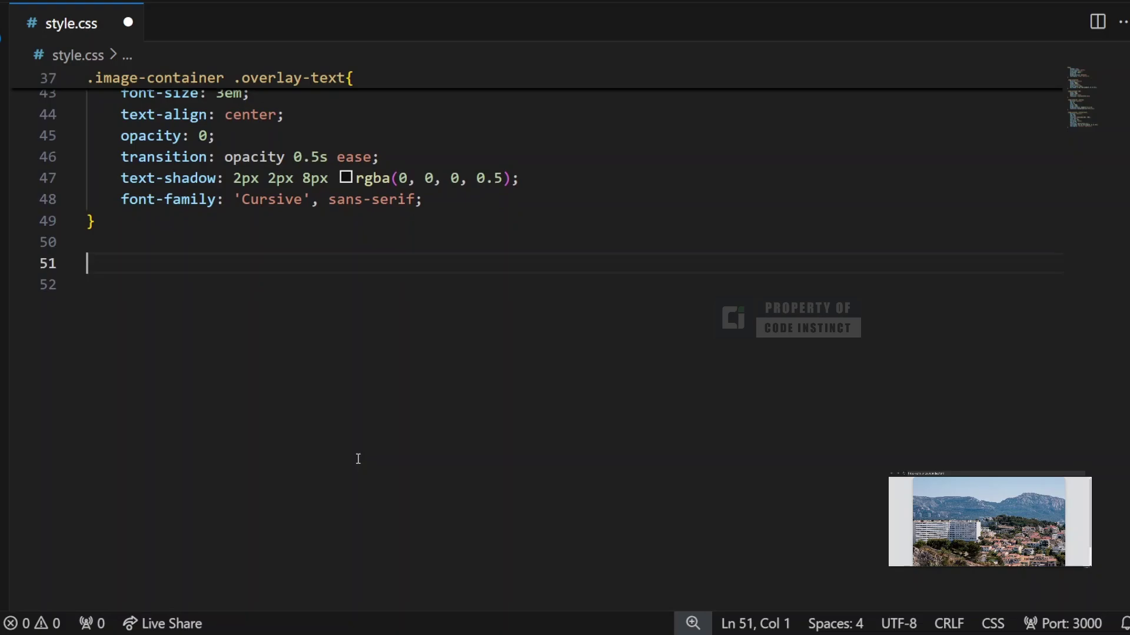
pyautogui.write('.image-cont')
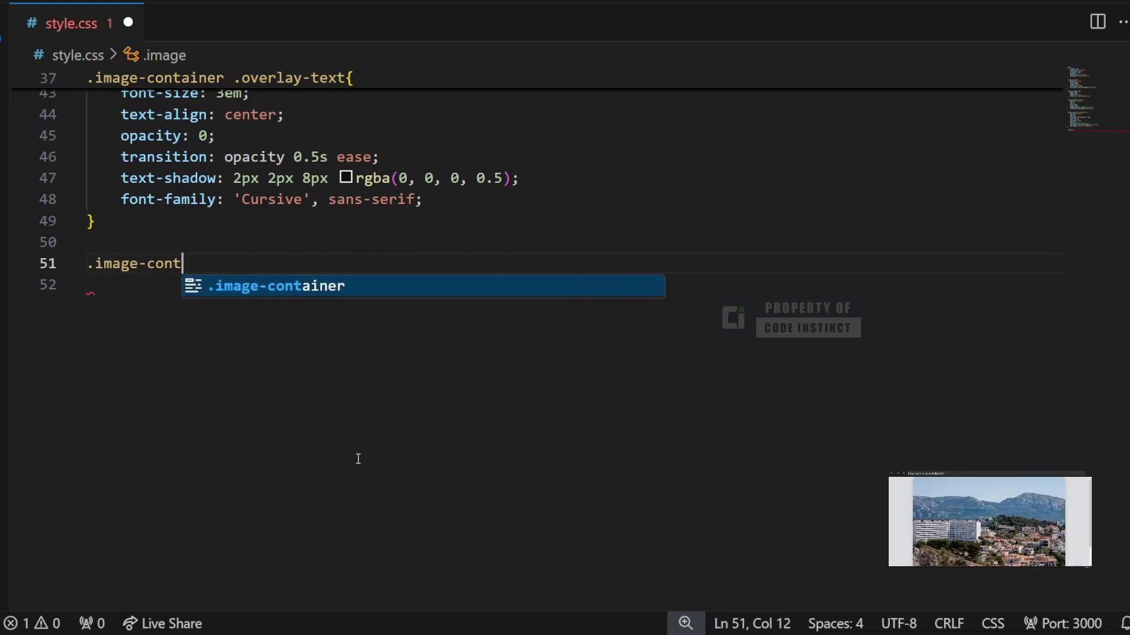
pyautogui.write('ainer:hover i')
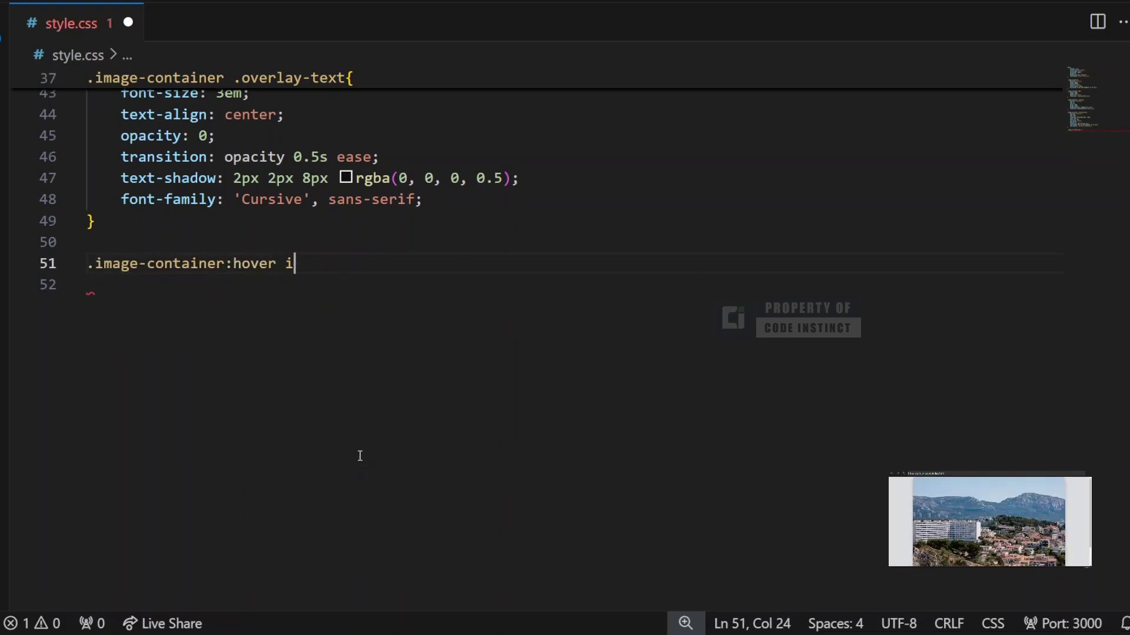
pyautogui.write('mg{')
# Write the .image-container:hover img rule with transform: scale(1.1), leaving a new line below
pyautogui.press('Return')
pyautogui.write('tran')
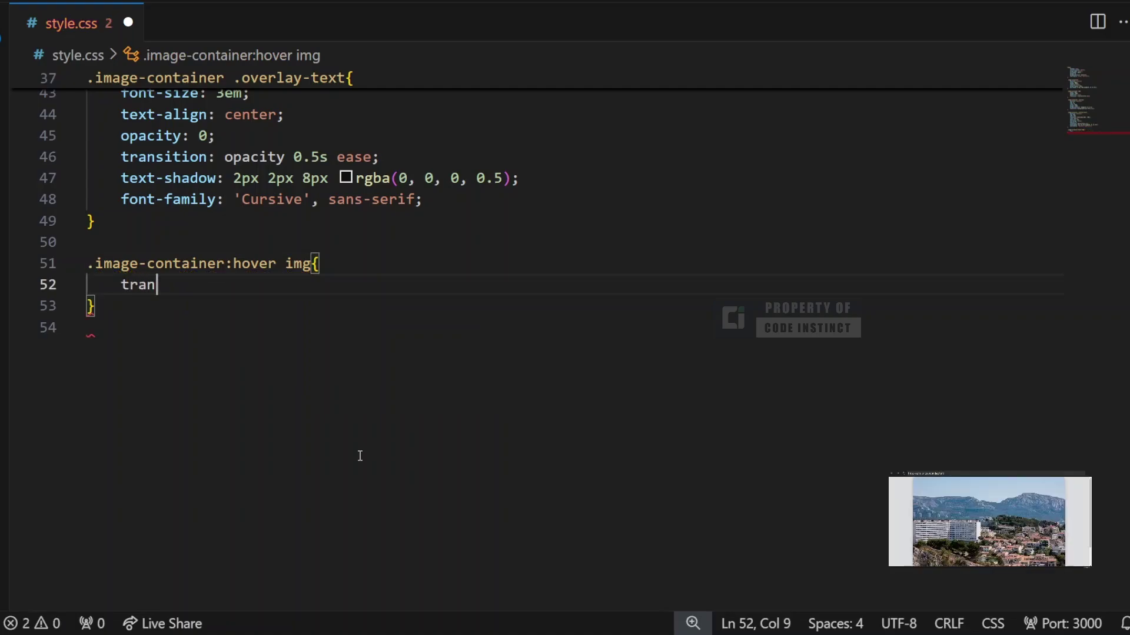
pyautogui.write('sform: ')
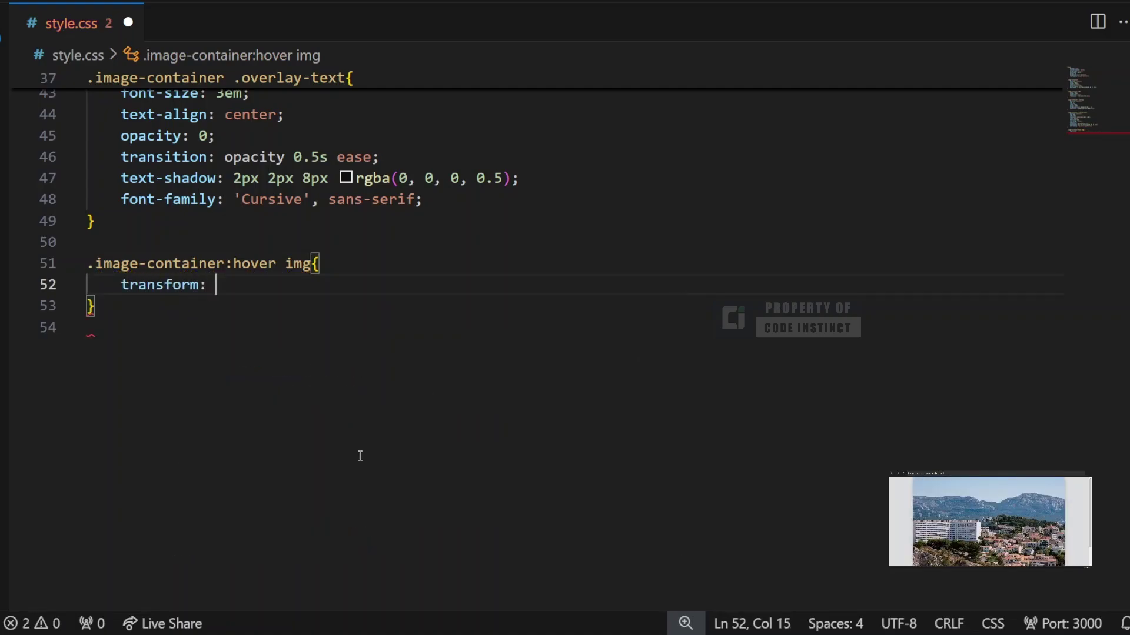
pyautogui.write('scale(')
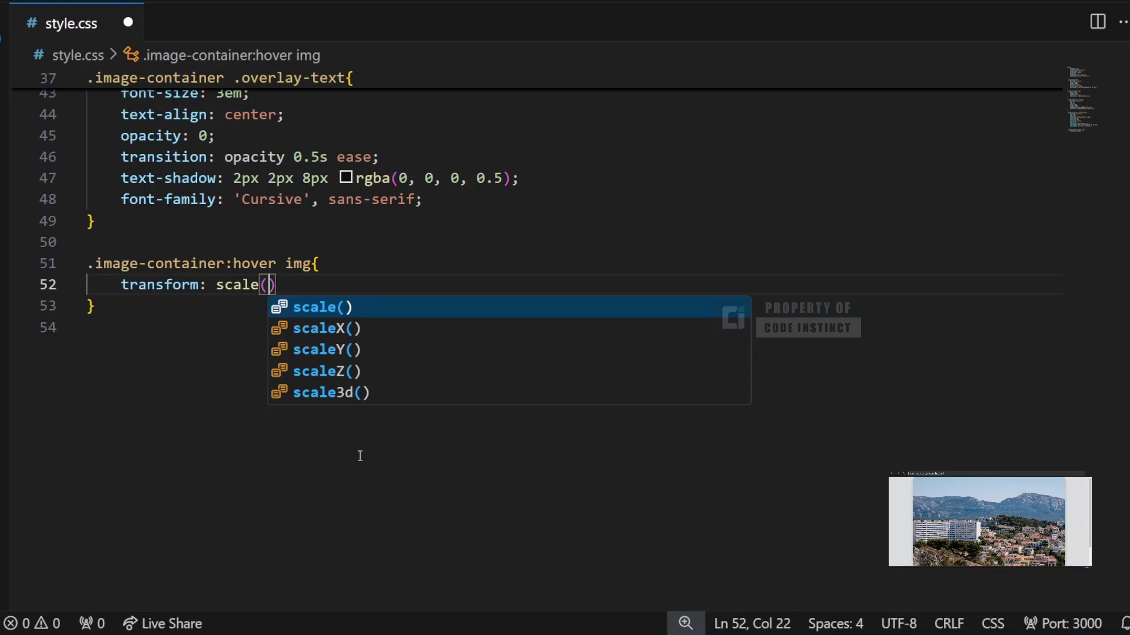
pyautogui.write('1.1')
pyautogui.press('Right')
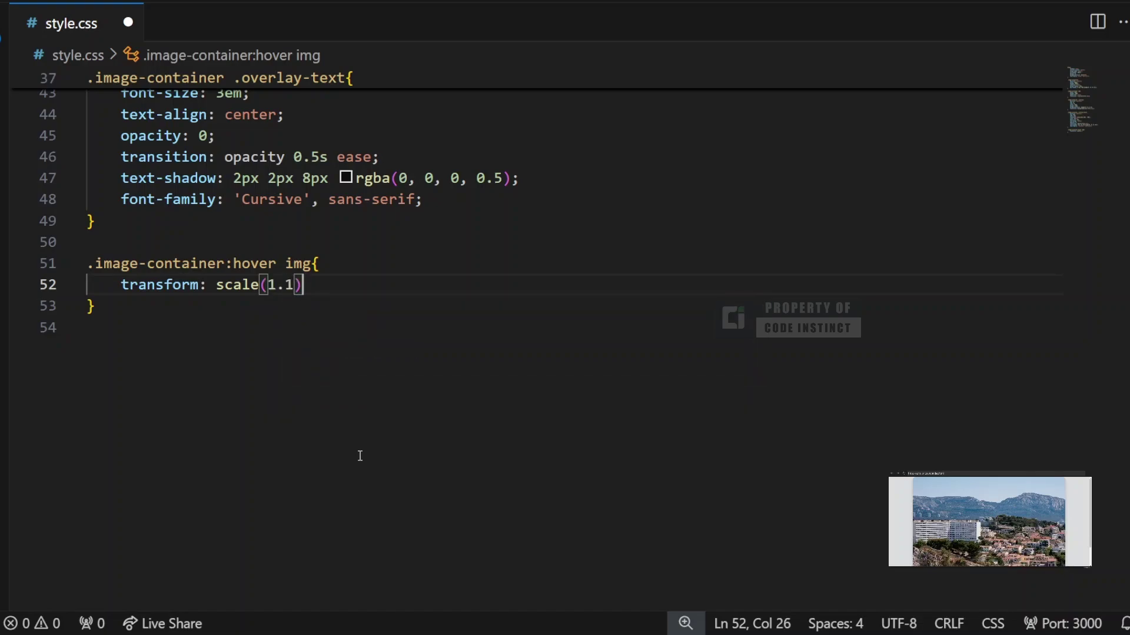
pyautogui.write(';')
pyautogui.press('Down')
pyautogui.press('Return')
pyautogui.press('Return')
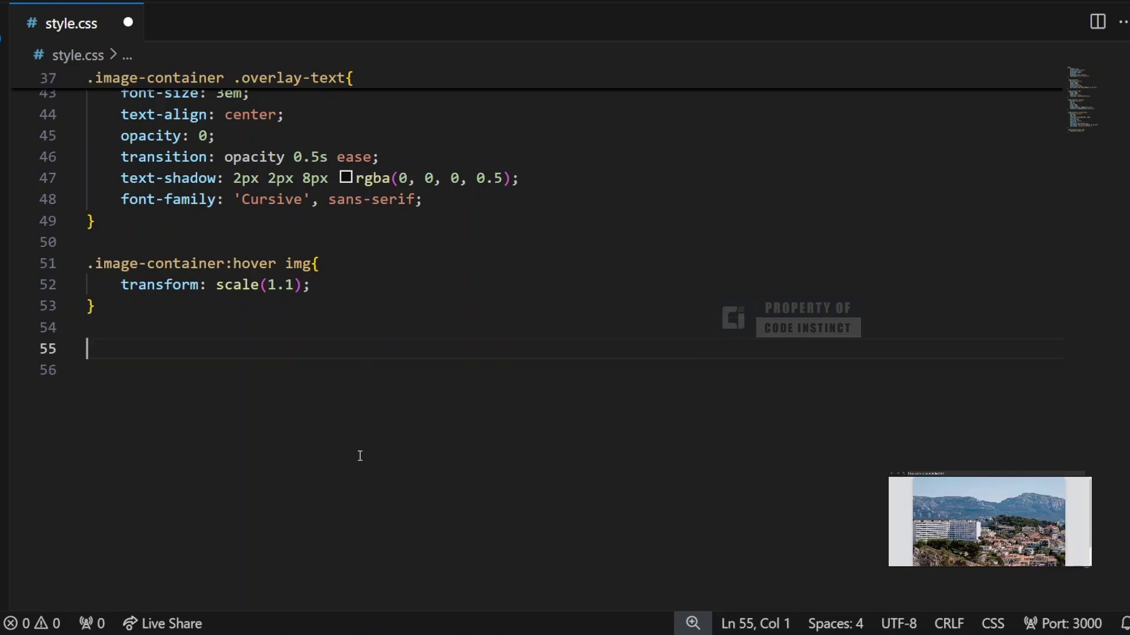
pyautogui.write('.image')
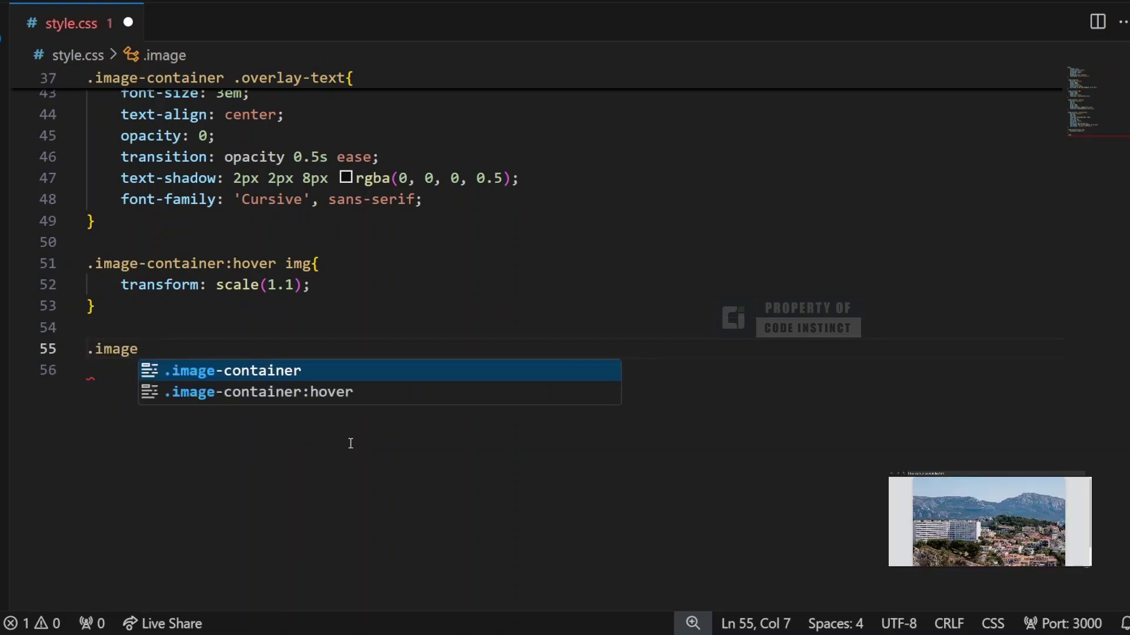
# Write .image-container:hover .overlay with background-color rgba(0, 0, 0, 0.4), save, and open a new line
pyautogui.press('Tab')
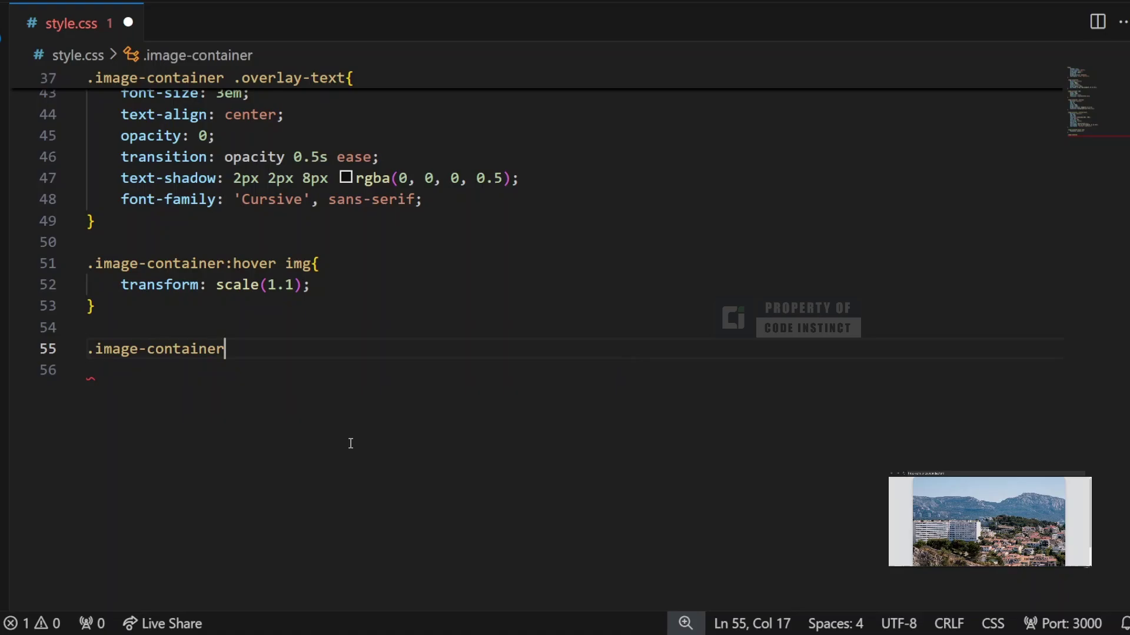
pyautogui.write(':hover')
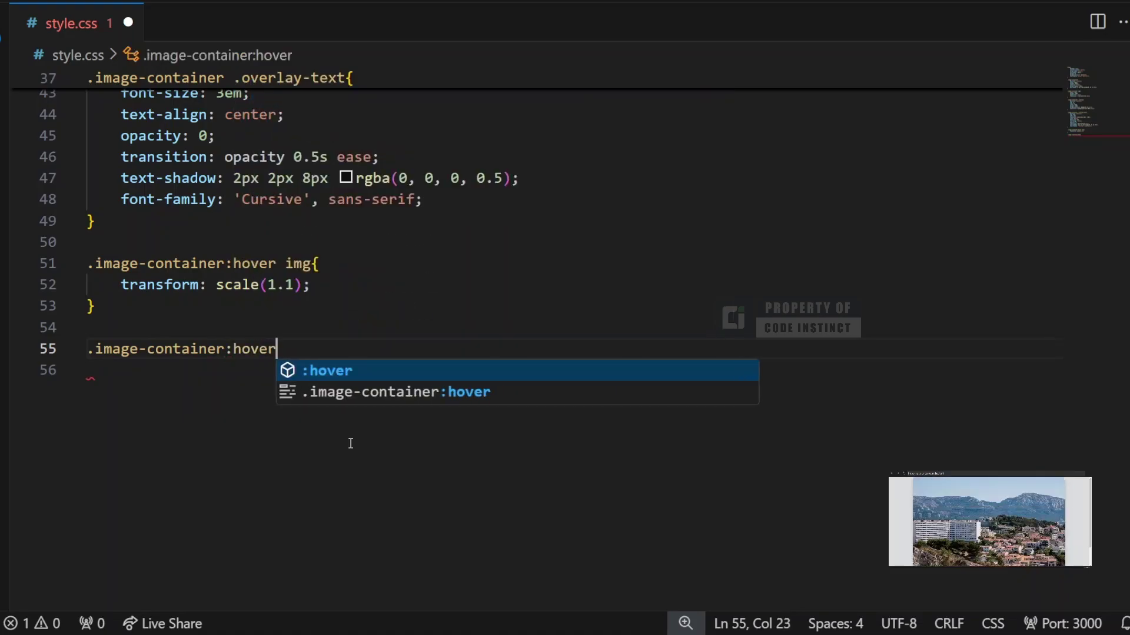
pyautogui.write(' .overalay')
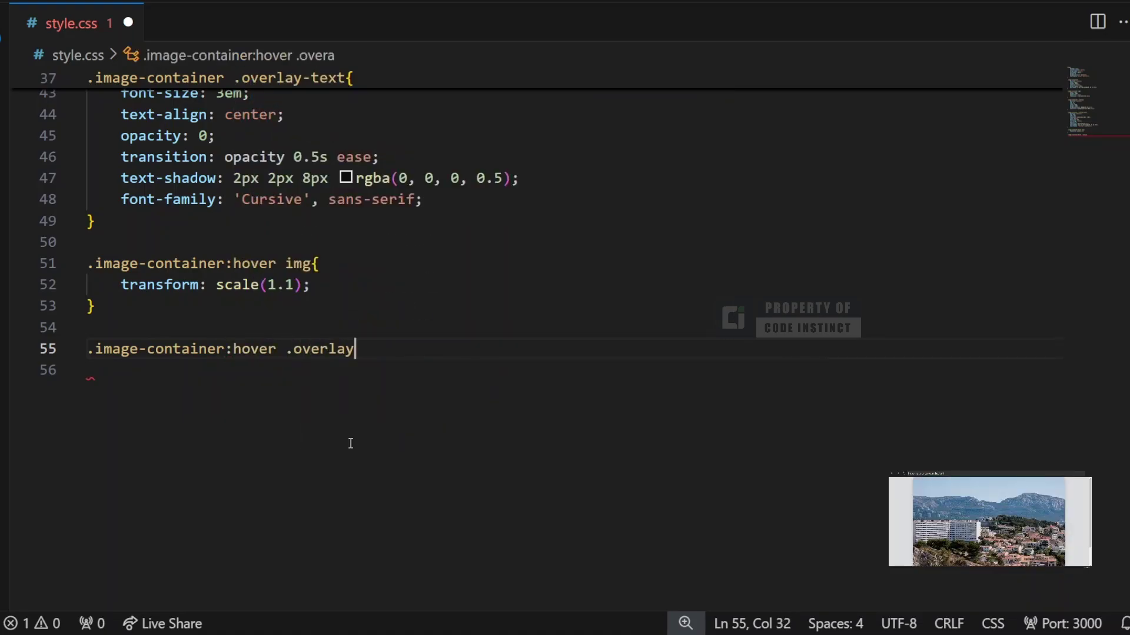
pyautogui.write('{')
pyautogui.press('Return')
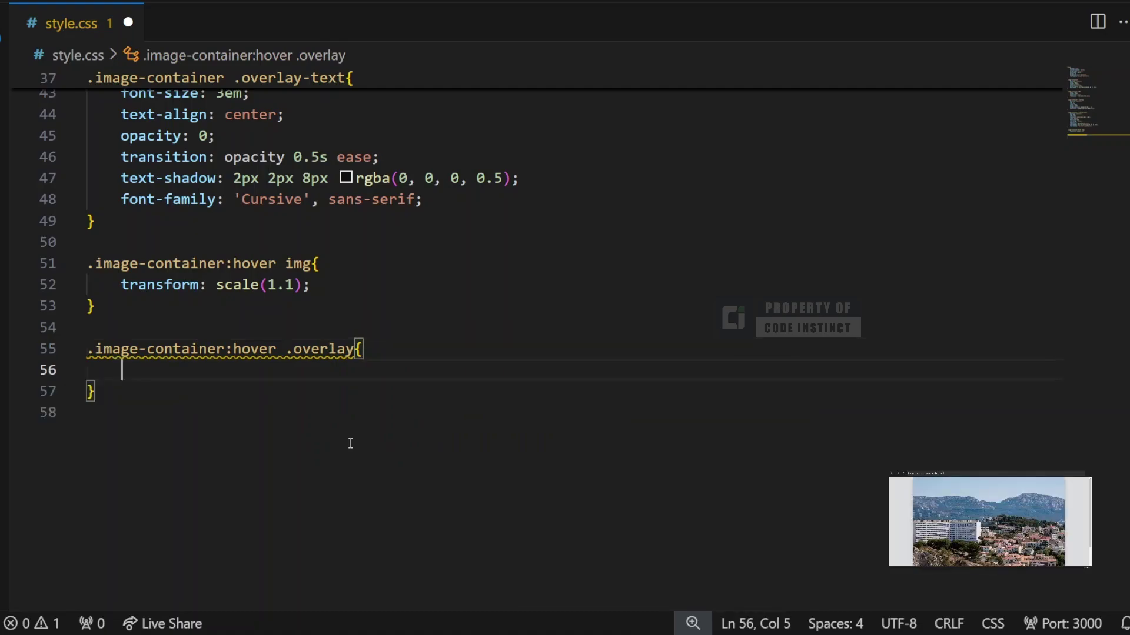
pyautogui.write('background-')
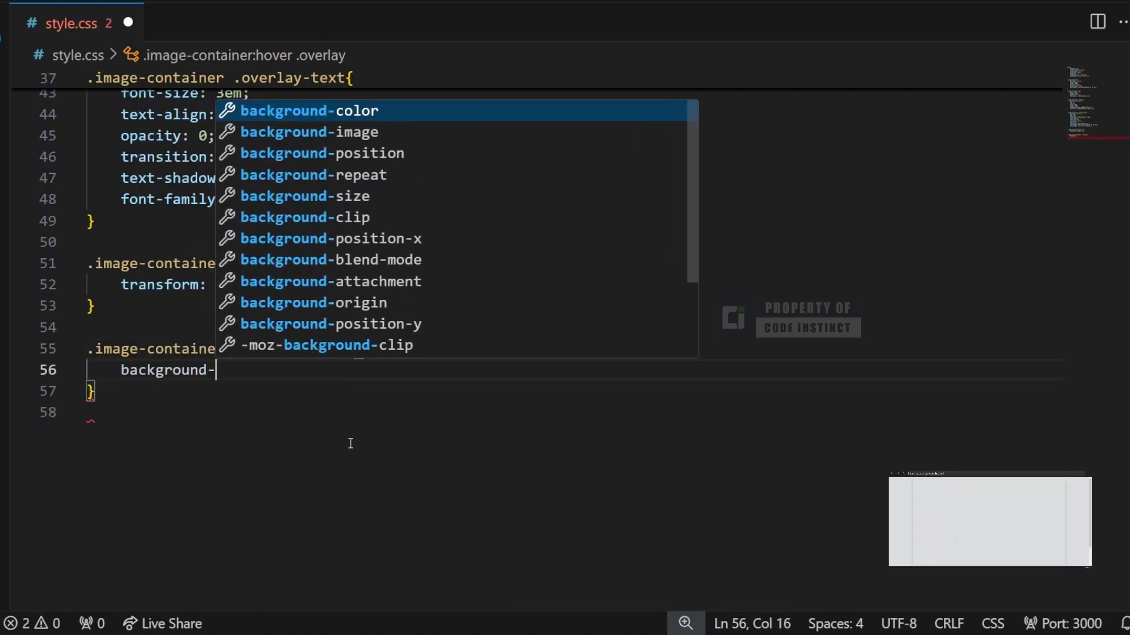
pyautogui.write('color: ')
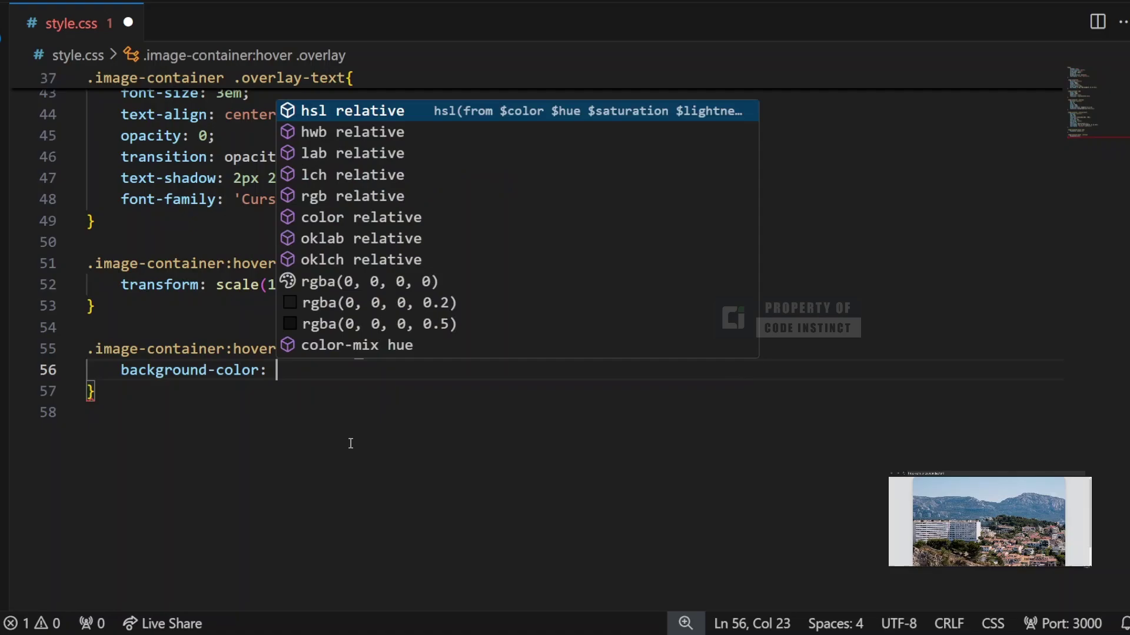
pyautogui.write('rgba(0,')
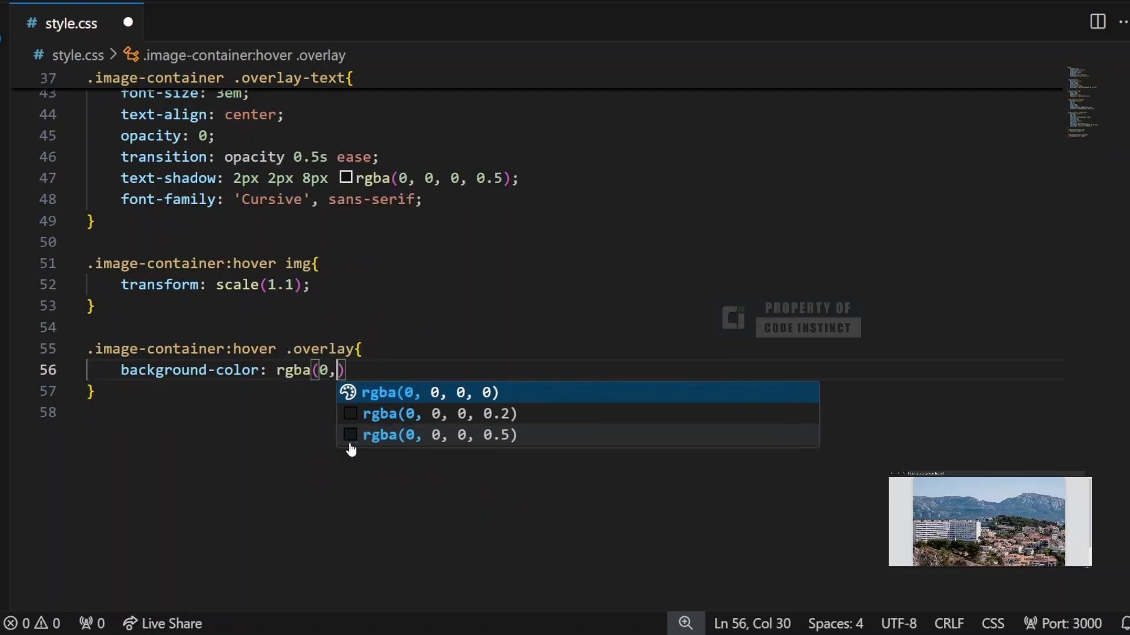
pyautogui.write(' 0, 0, ')
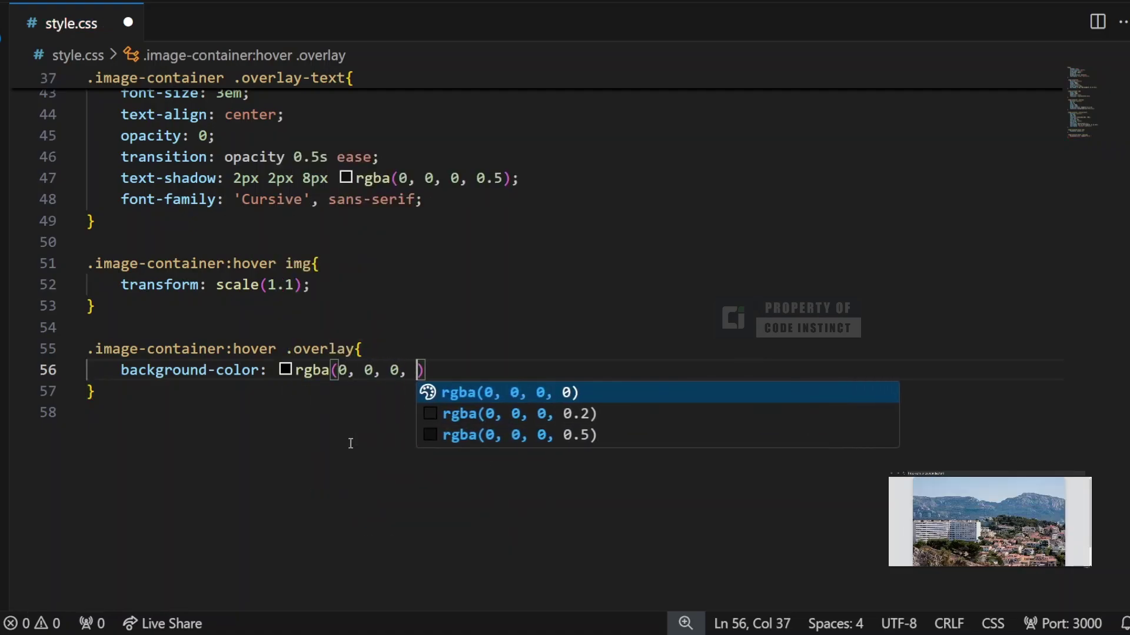
pyautogui.write('0.4')
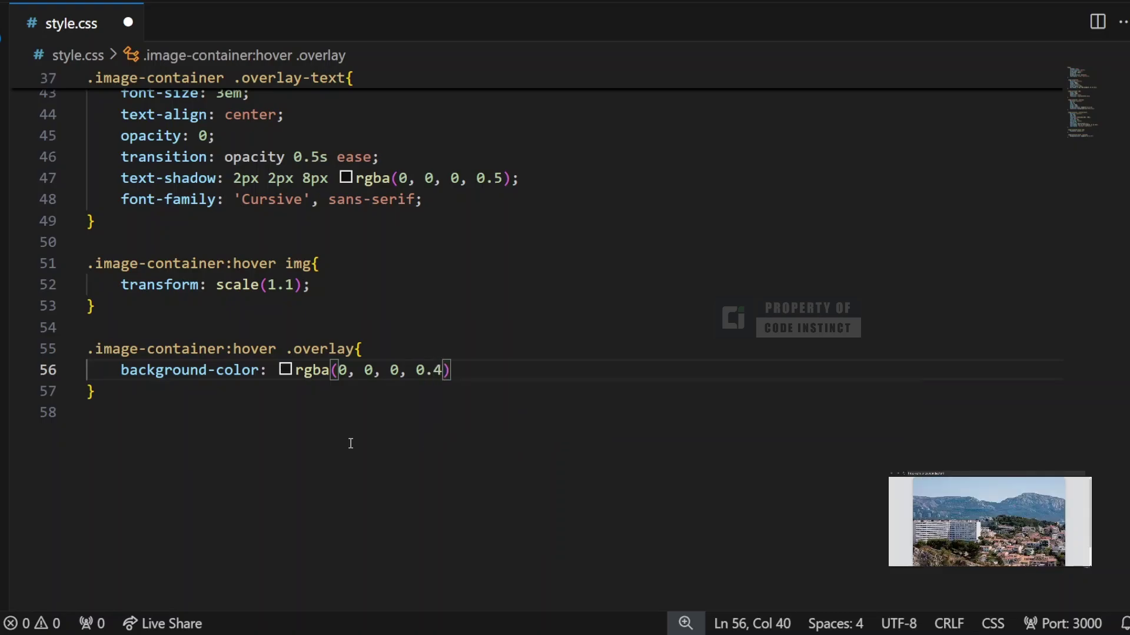
pyautogui.press('Down')
pyautogui.press('Down')
pyautogui.press('Up')
pyautogui.press('Up')
pyautogui.write(';')
pyautogui.hotkey('ctrl', 's')
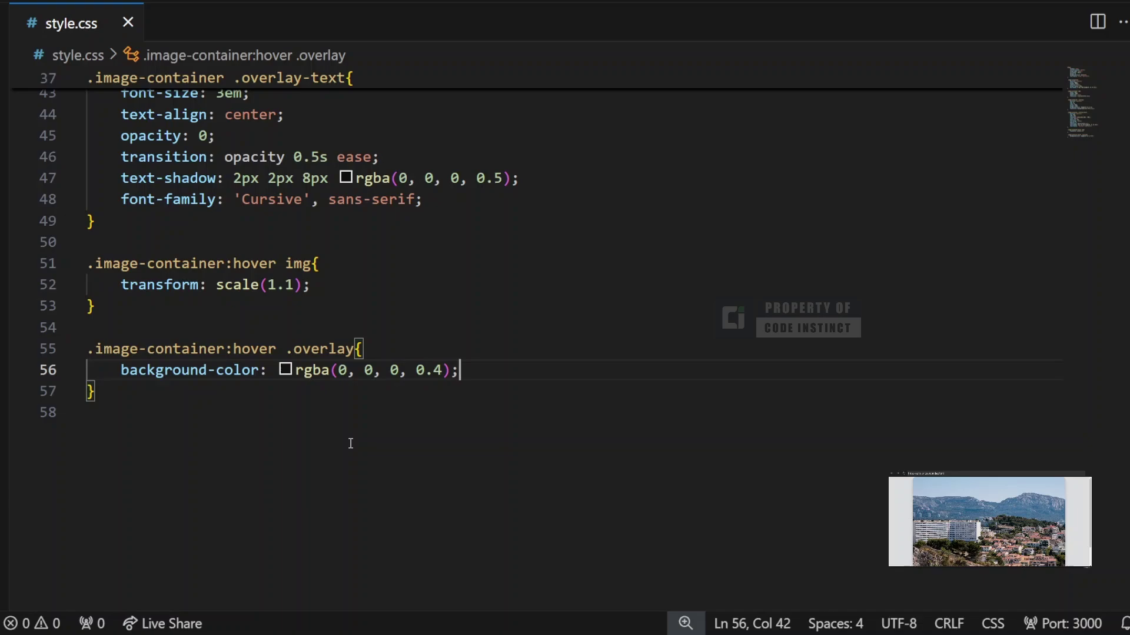
pyautogui.press('Down')
pyautogui.press('Return')
pyautogui.press('Return')
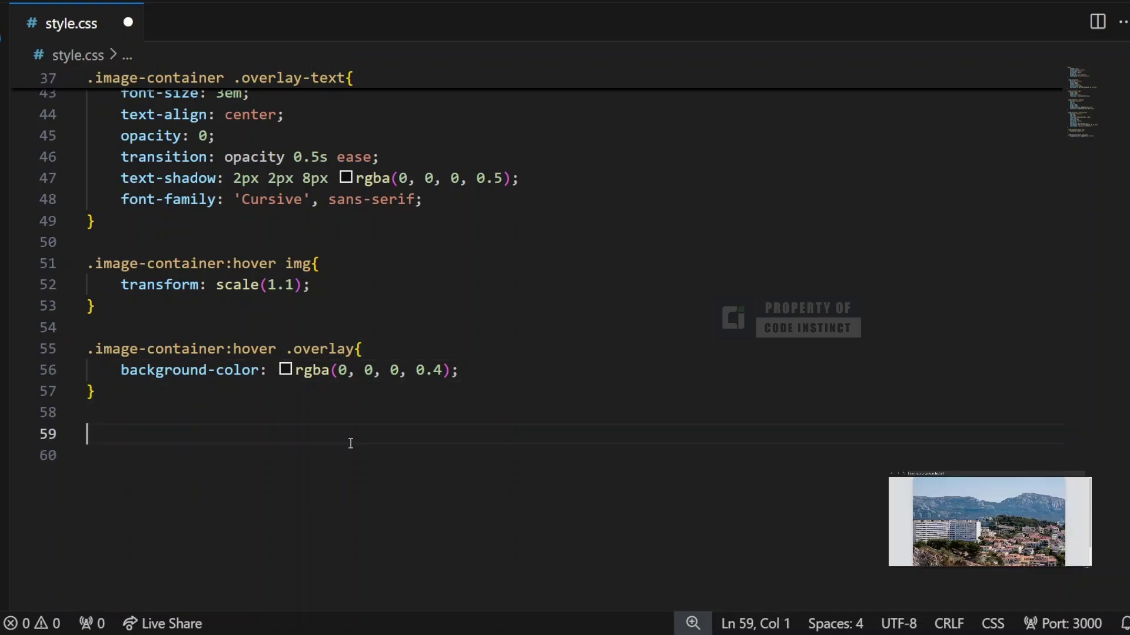
pyautogui.write('.image')
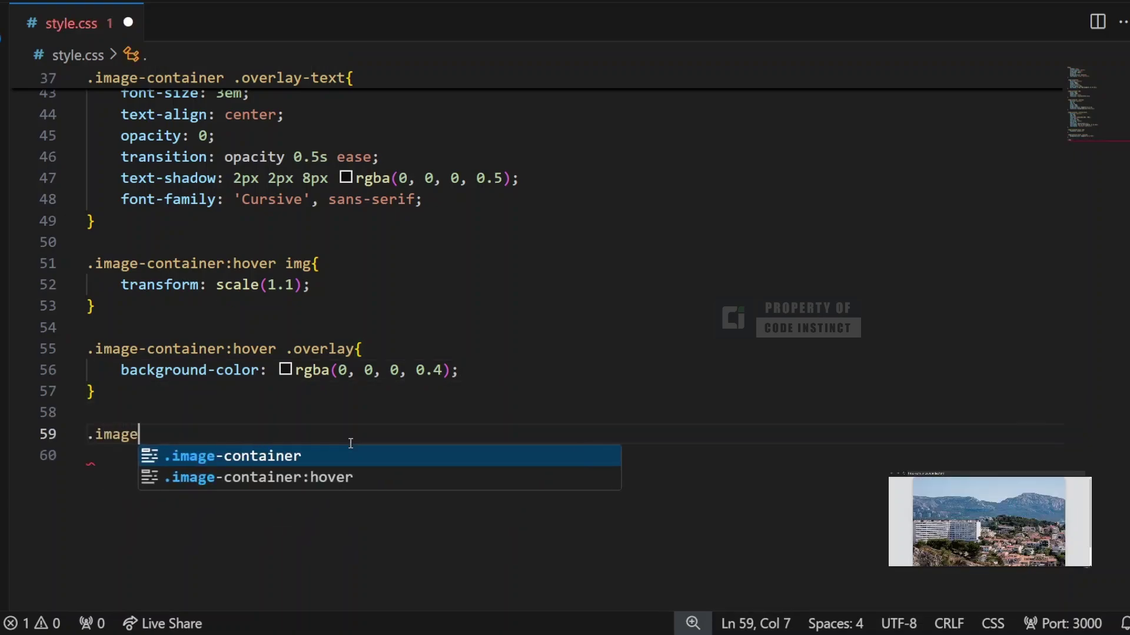
pyautogui.write('-container')
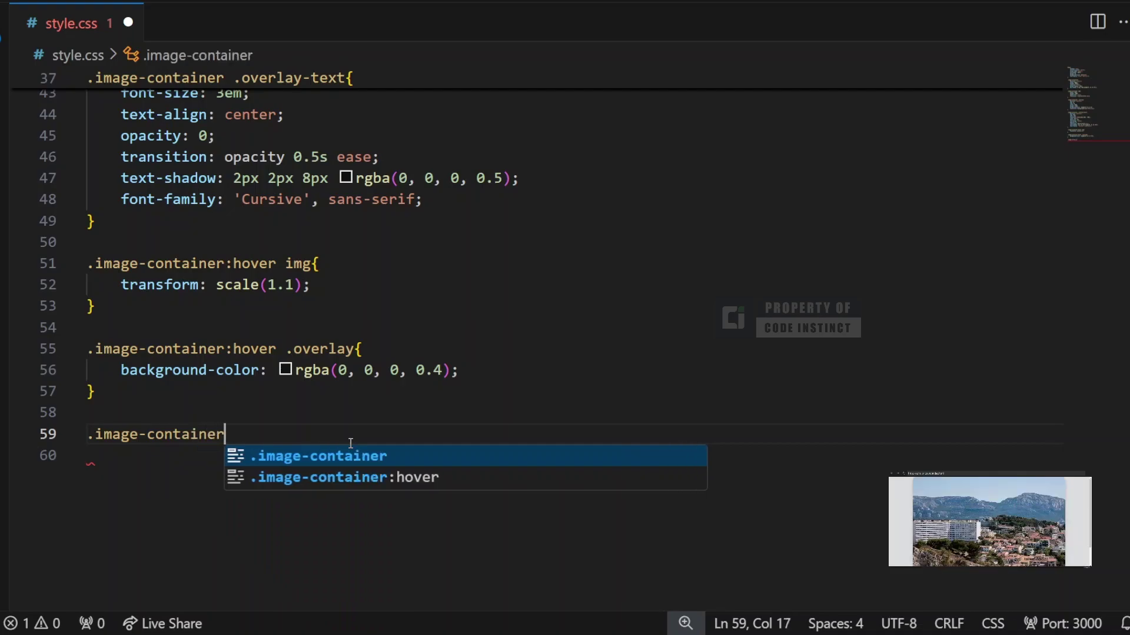
pyautogui.write(':hover .')
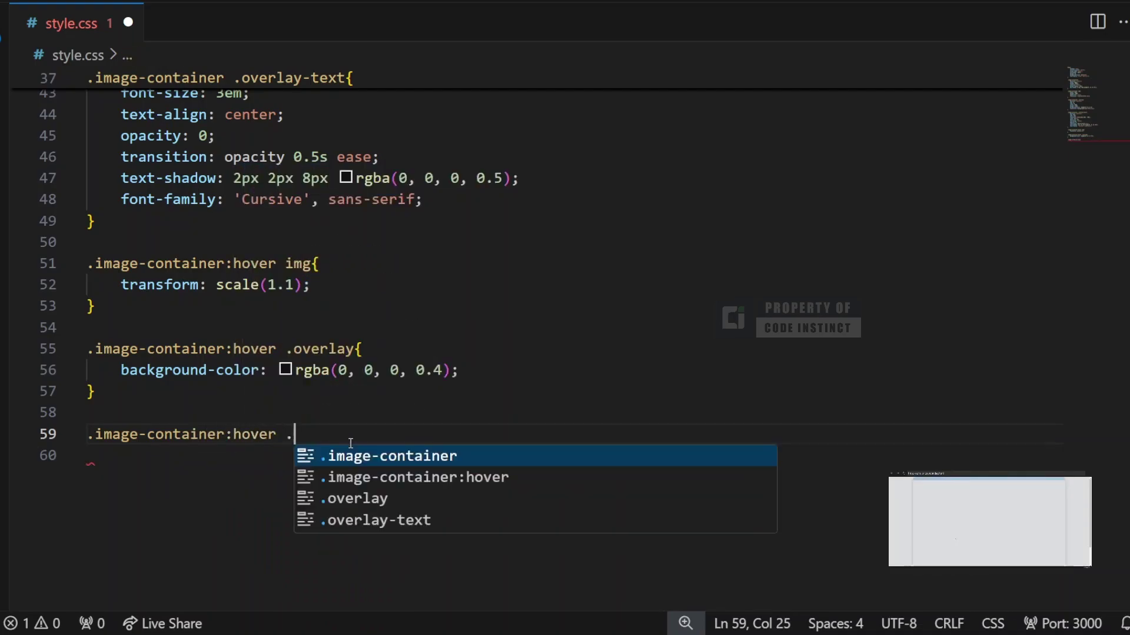
pyautogui.write('overlay-te')
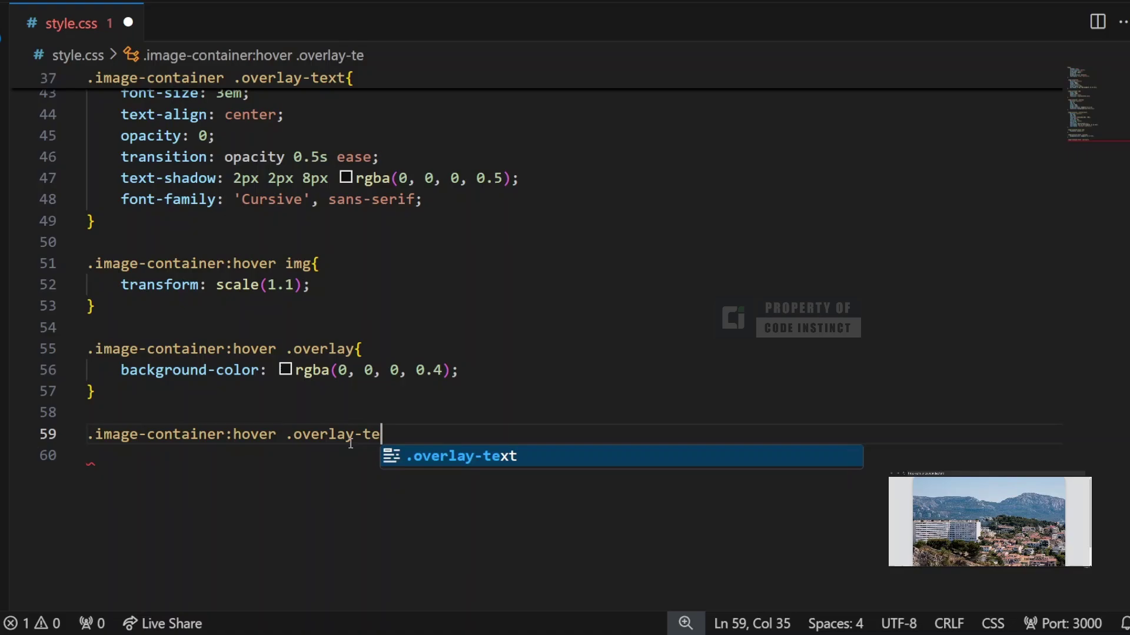
pyautogui.write('xt{')
# Write .image-container:hover .overlay-text with opacity: 1 and save style.css
pyautogui.press('Return')
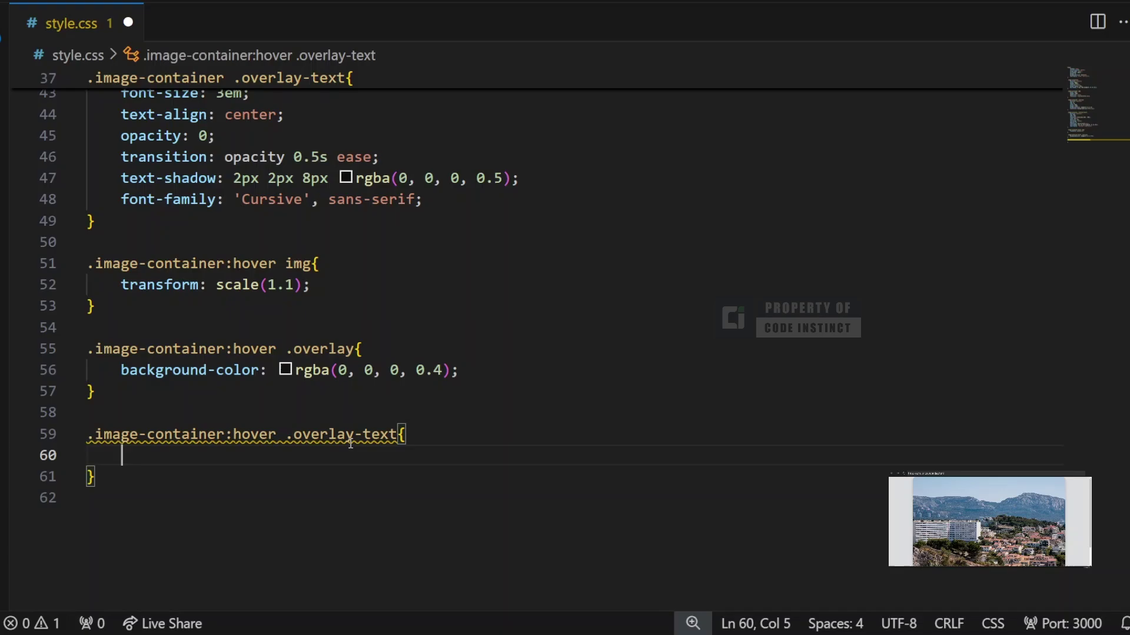
pyautogui.write('opa')
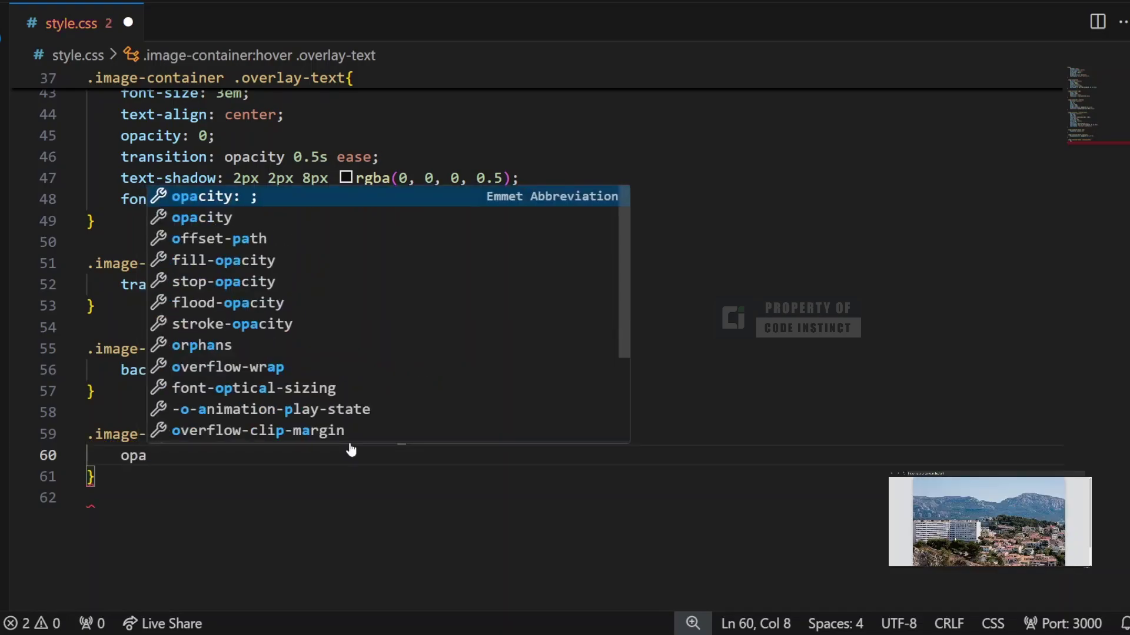
pyautogui.write('city:')
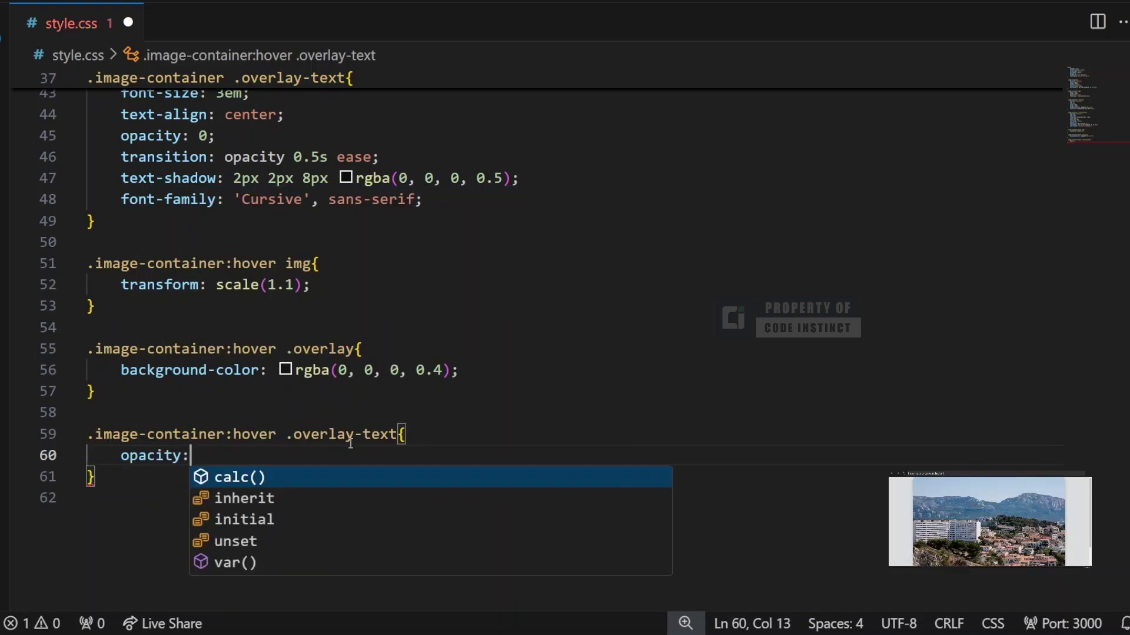
pyautogui.write(' 1;')
pyautogui.hotkey('ctrl', 's')
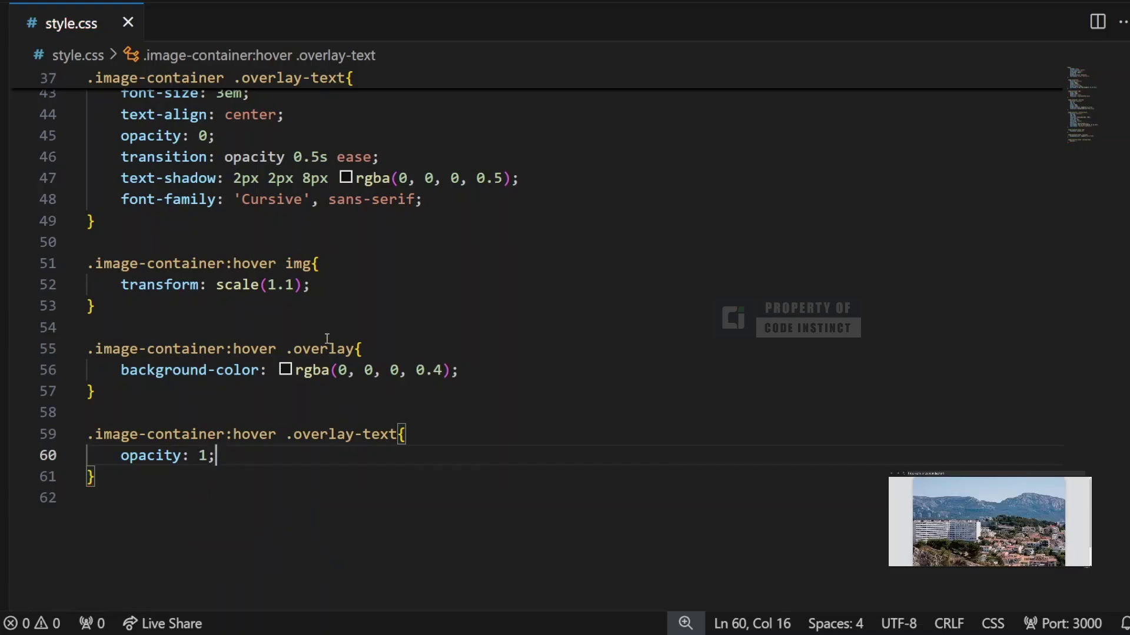
pyautogui.scroll(3, 307, 318)
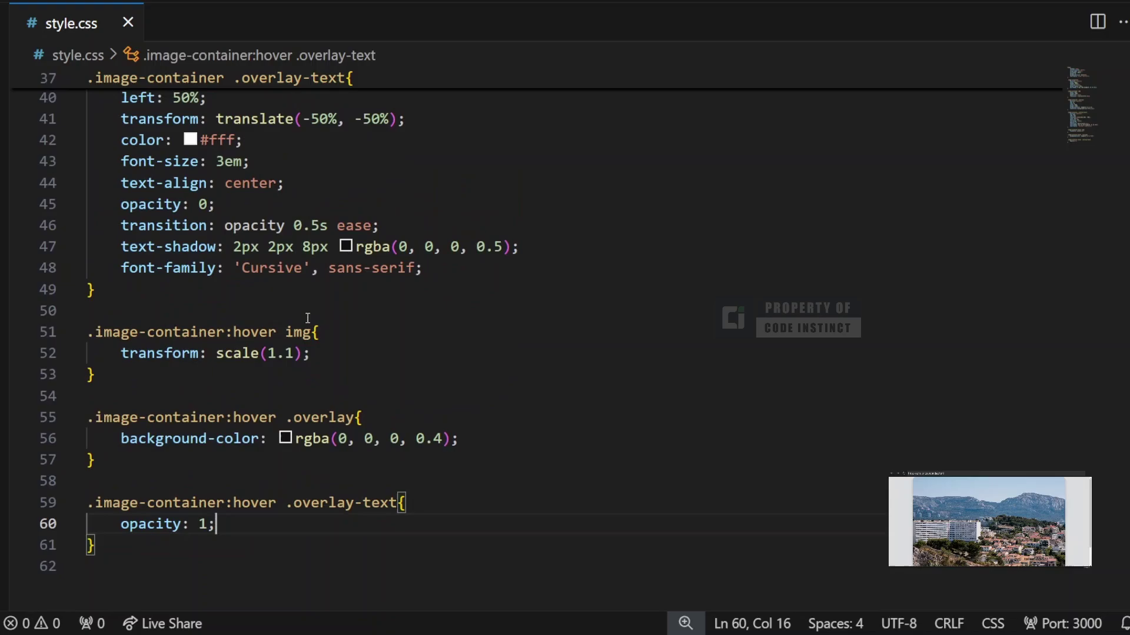
pyautogui.scroll(2, 307, 319)
pyautogui.scroll(2, 308, 318)
pyautogui.scroll(3, 307, 318)
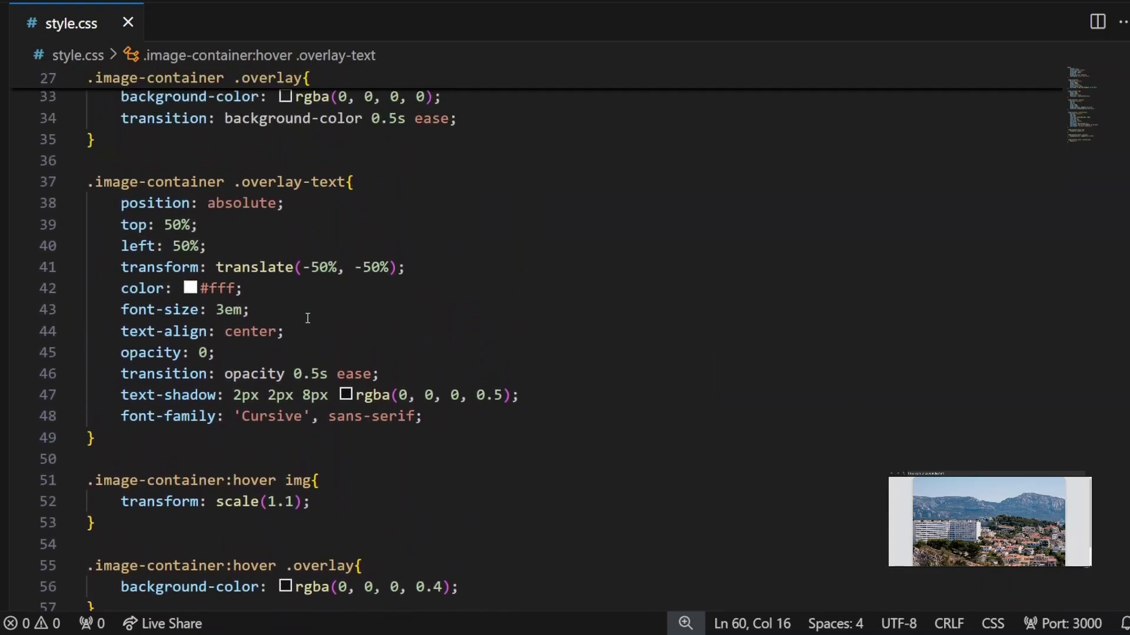